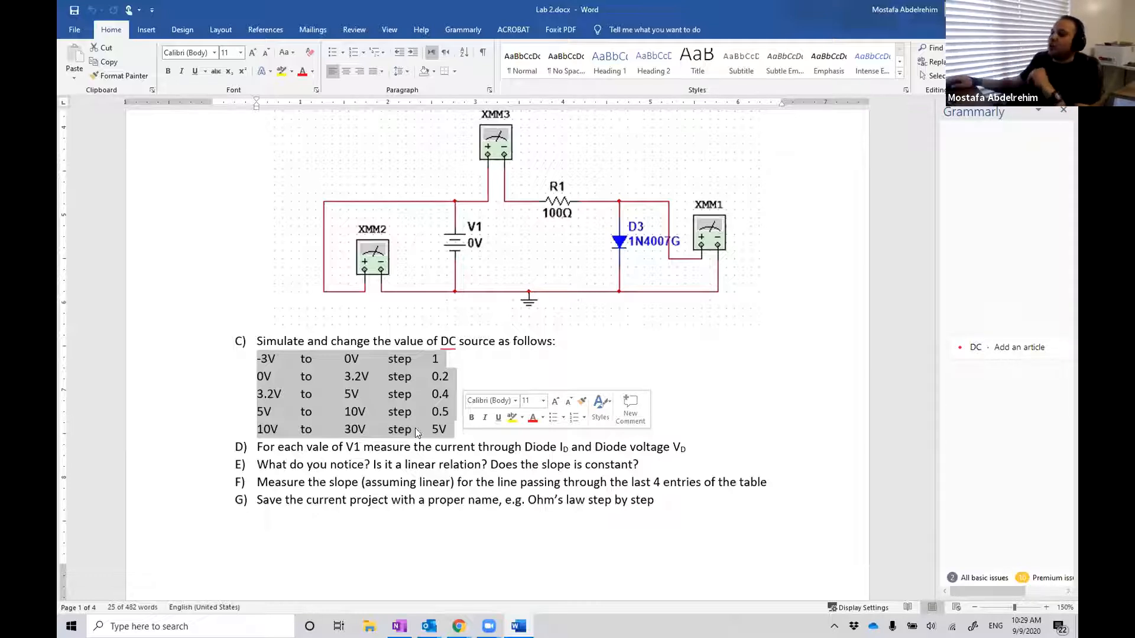
# Review the DC source sweep ranges and step sizes in item C, highlighting the 0V to 3.2V and 3.2V to 5V rows
pyautogui.click(335, 354)
pyautogui.moveTo(257, 376); pyautogui.dragTo(368, 373)
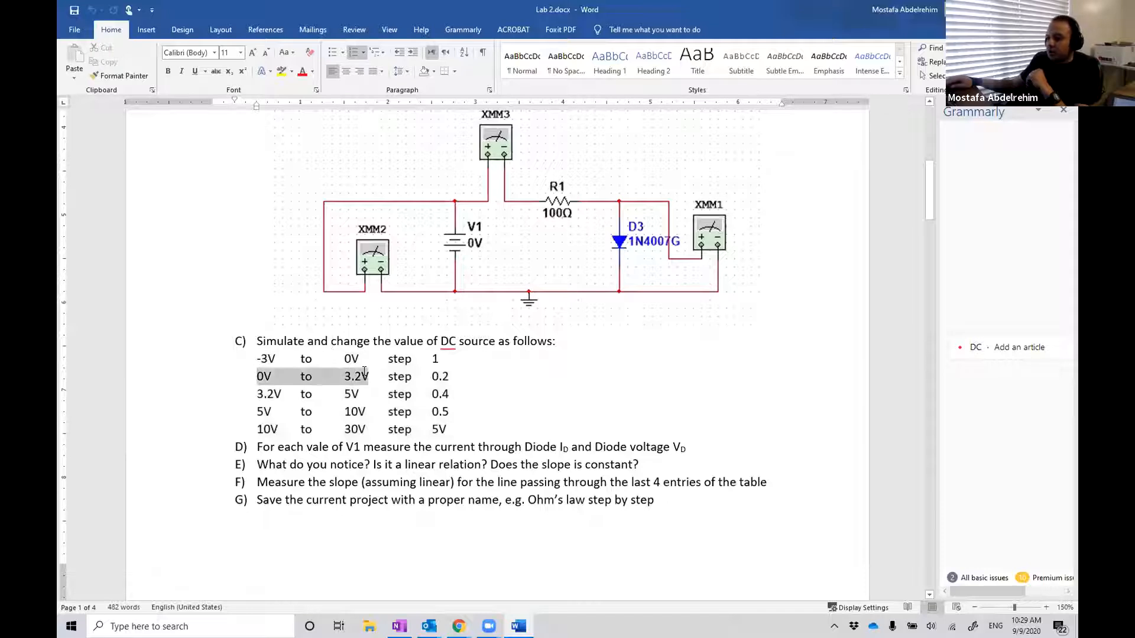
pyautogui.click(440, 376)
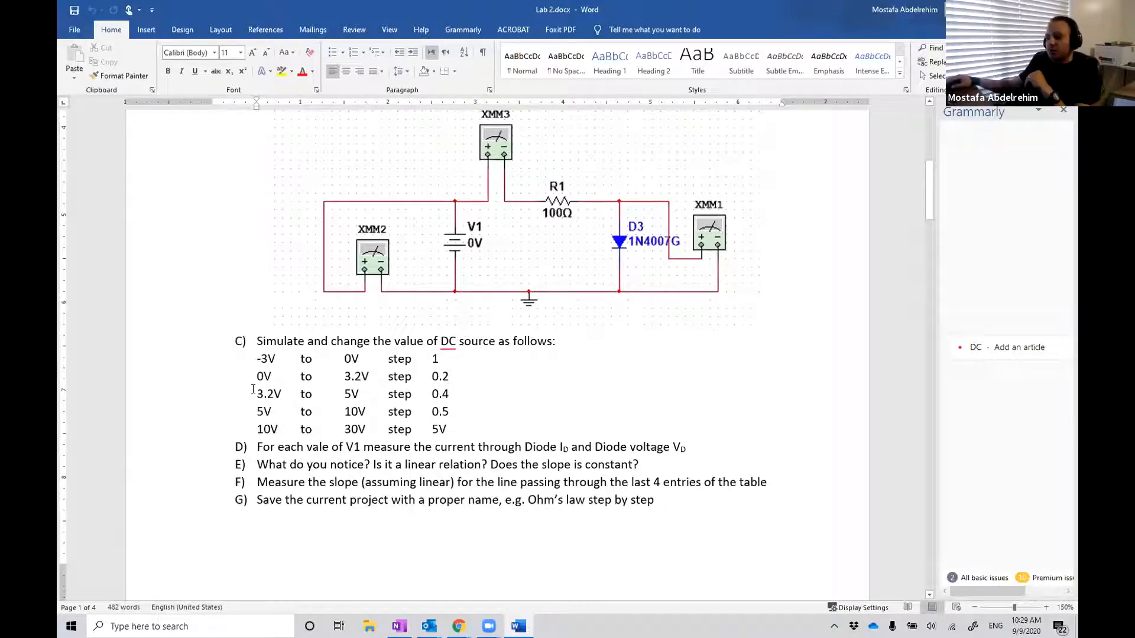
pyautogui.moveTo(259, 393); pyautogui.dragTo(438, 394)
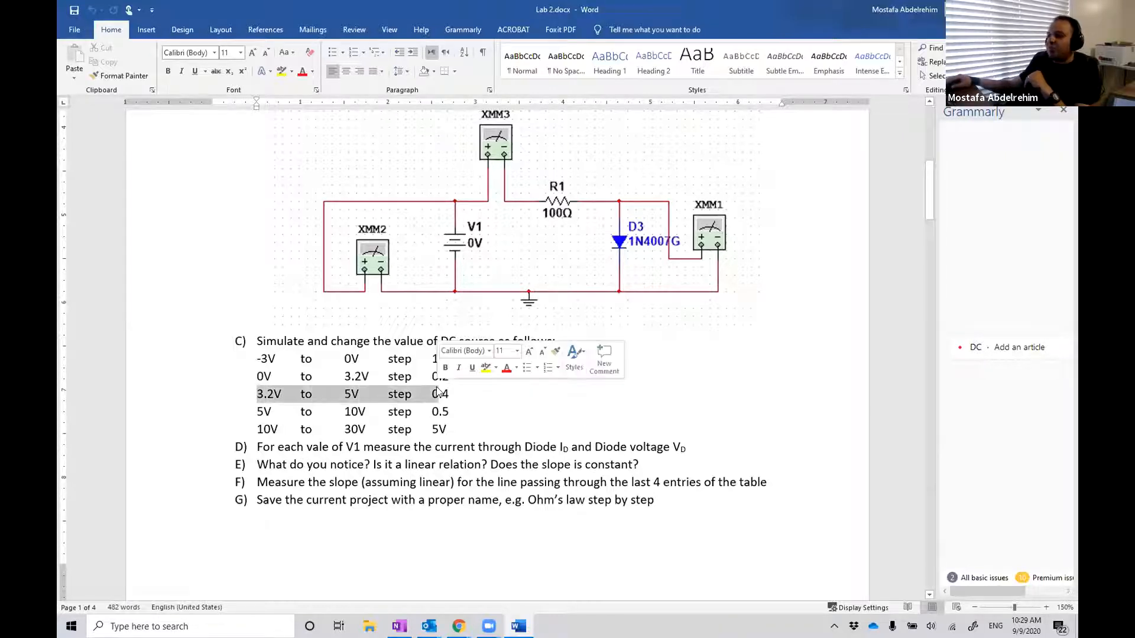
pyautogui.click(438, 393)
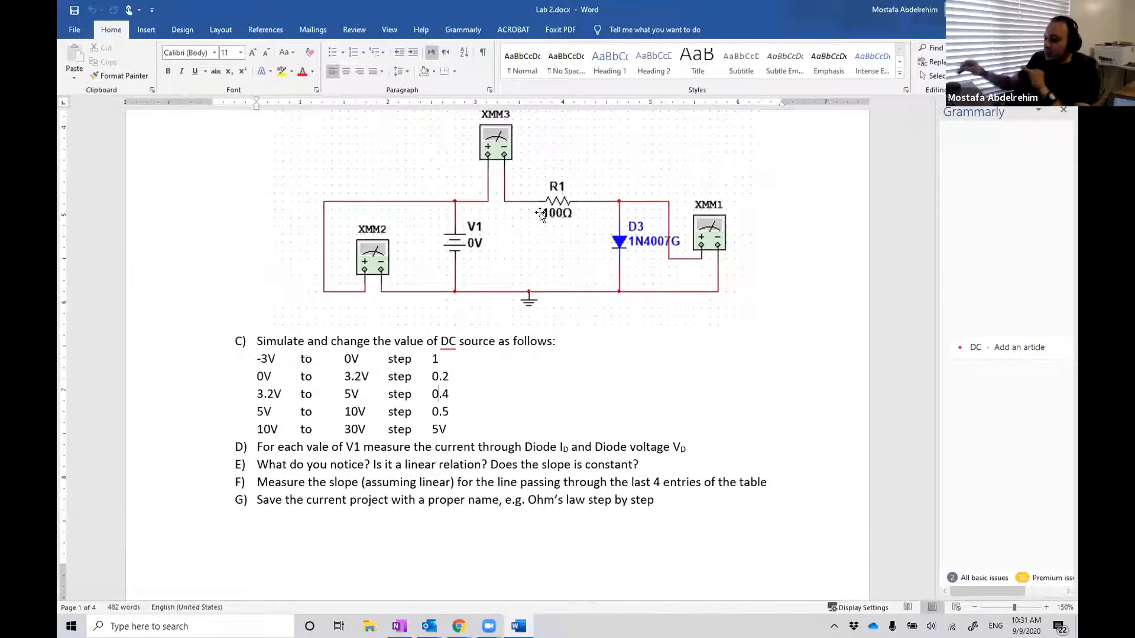
# Look through Experiment 1's component list, circuit diagram and measurement tasks, down to the heading of Experiment 2
pyautogui.scroll(5, 277, 374)
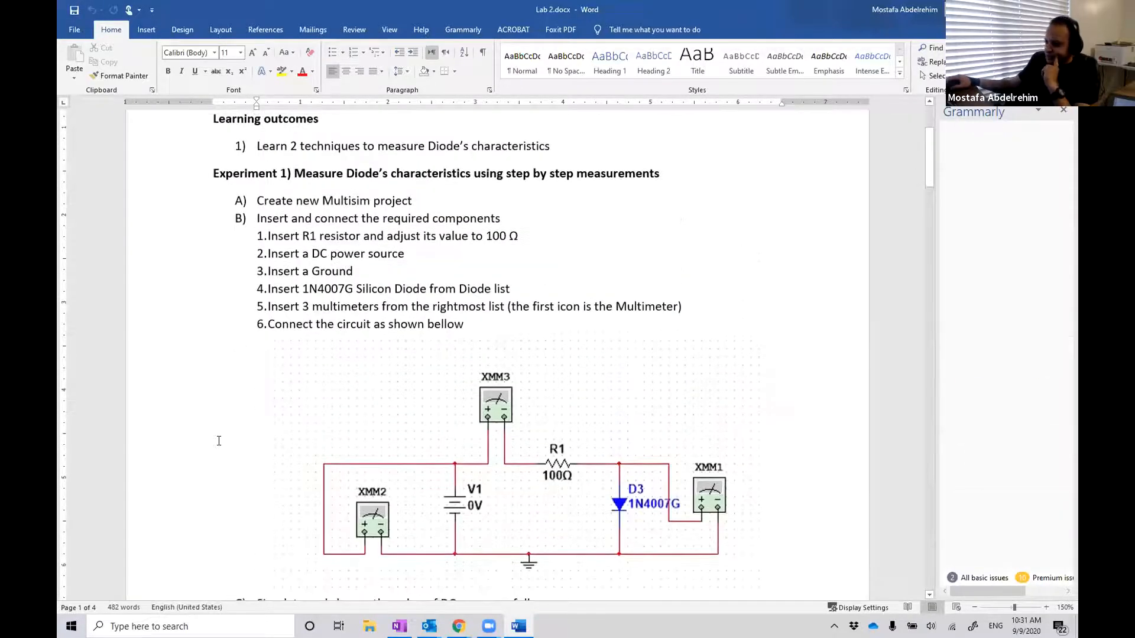
pyautogui.scroll(-7, 218, 441)
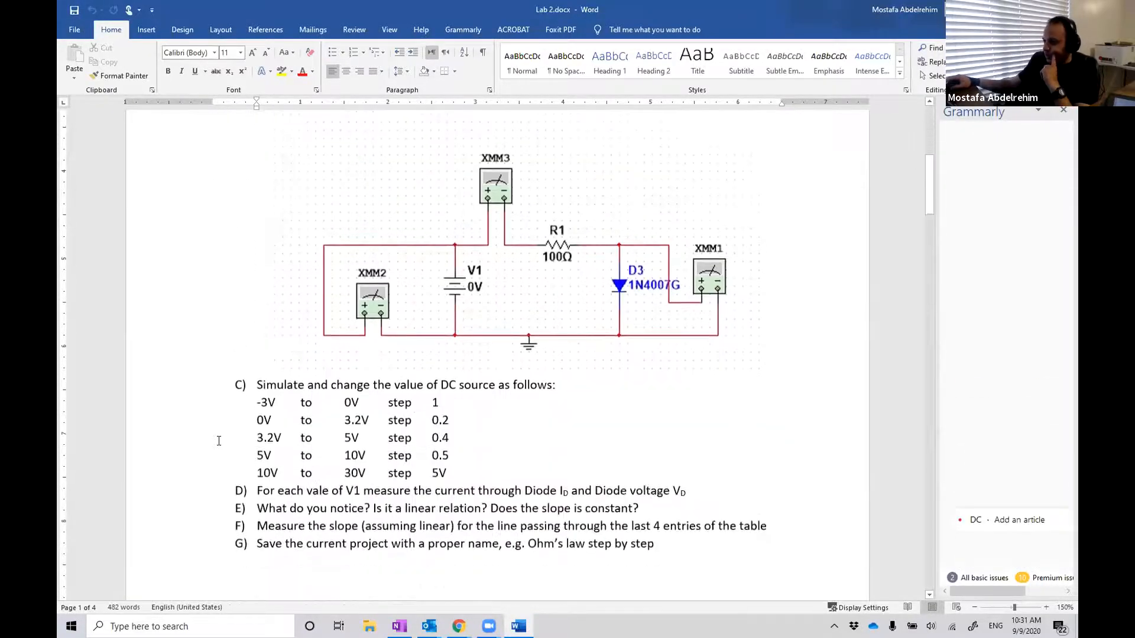
pyautogui.scroll(-3, 218, 441)
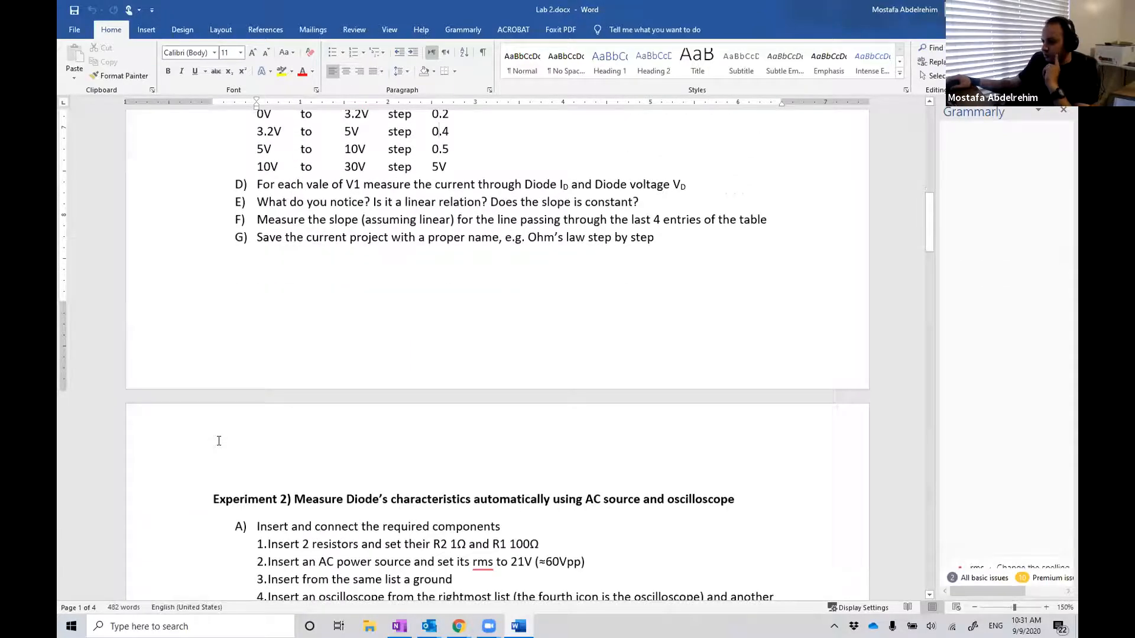
pyautogui.scroll(2, 218, 441)
pyautogui.scroll(3, 219, 441)
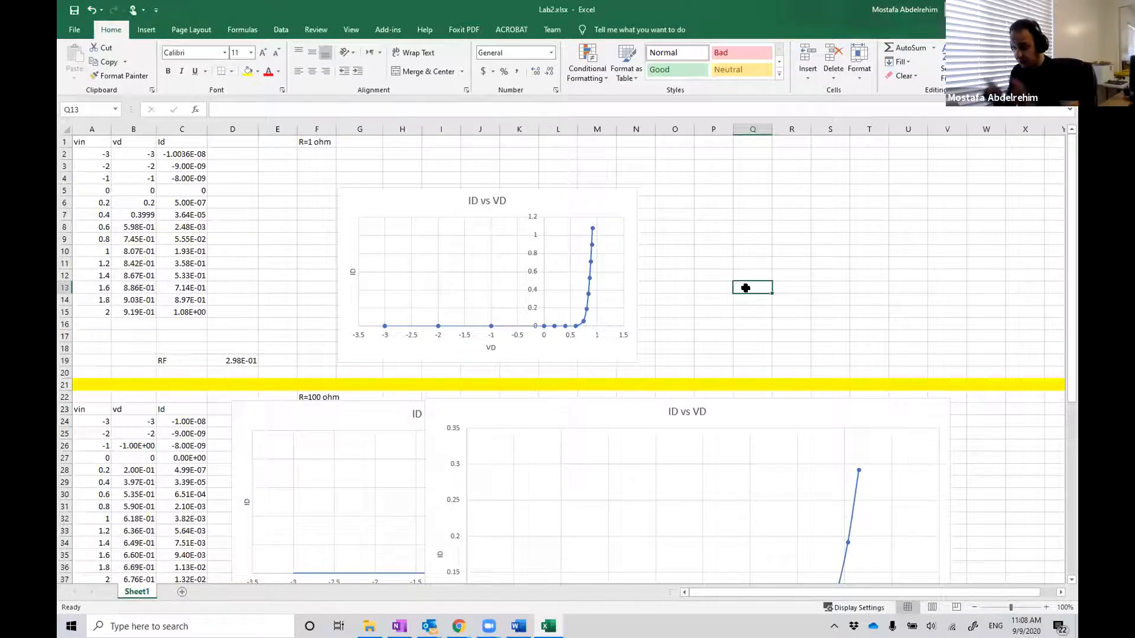
# In the Lab2.xlsx Excel workbook, examine the R=1 ohm and R=100 ohm ID vs VD charts and the slope formula in F54
pyautogui.scroll(-2, 745, 288)
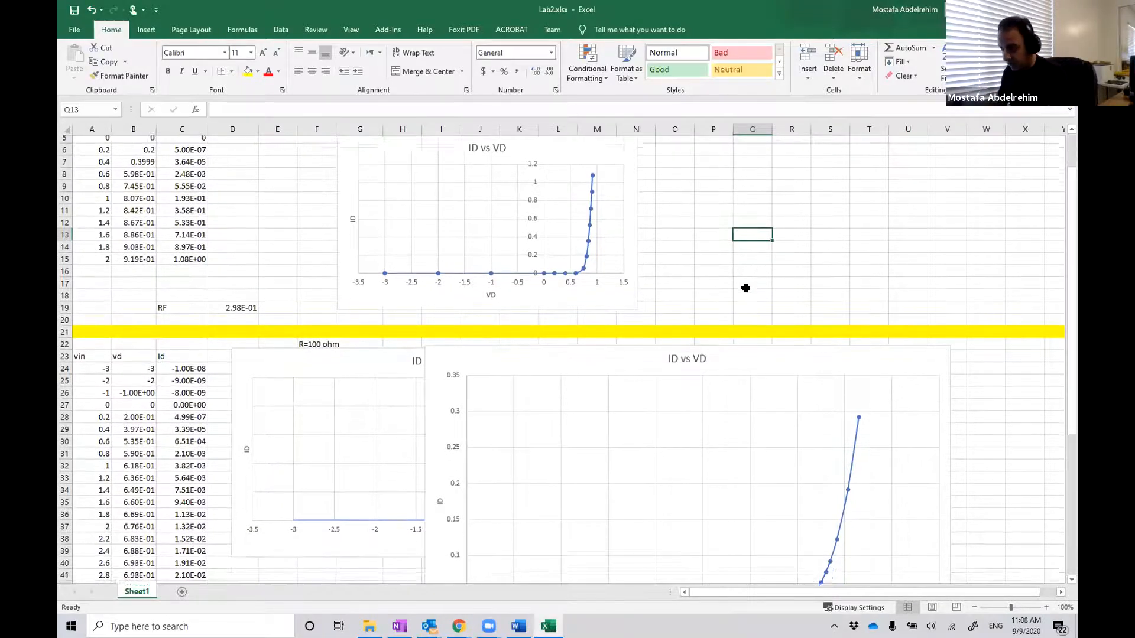
pyautogui.scroll(-2, 745, 288)
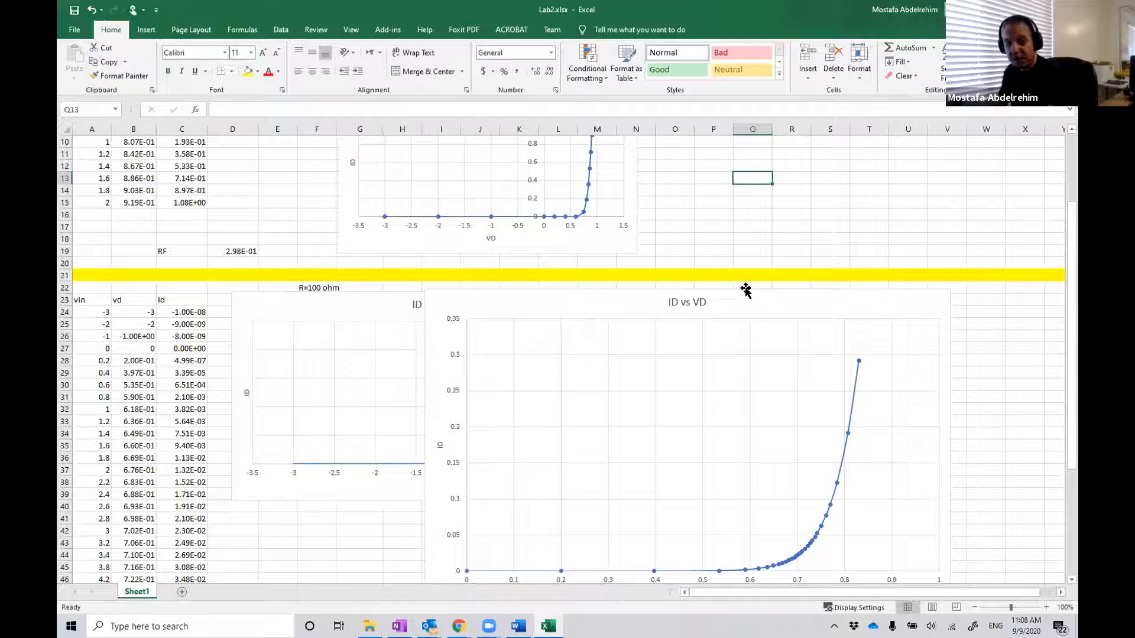
pyautogui.scroll(-5, 722, 304)
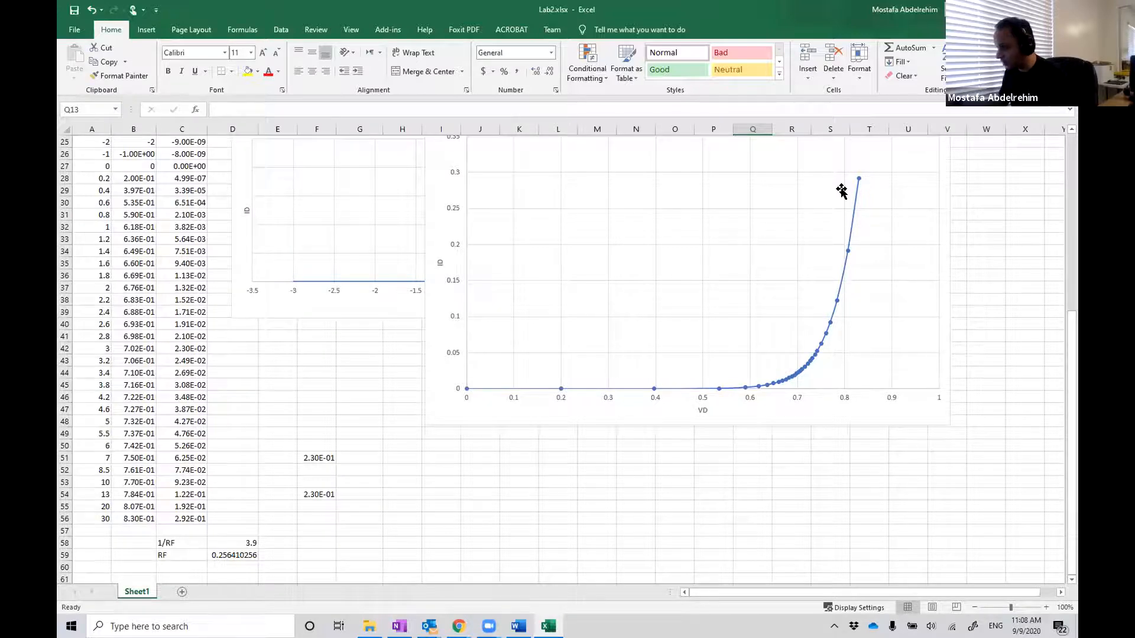
pyautogui.click(319, 495)
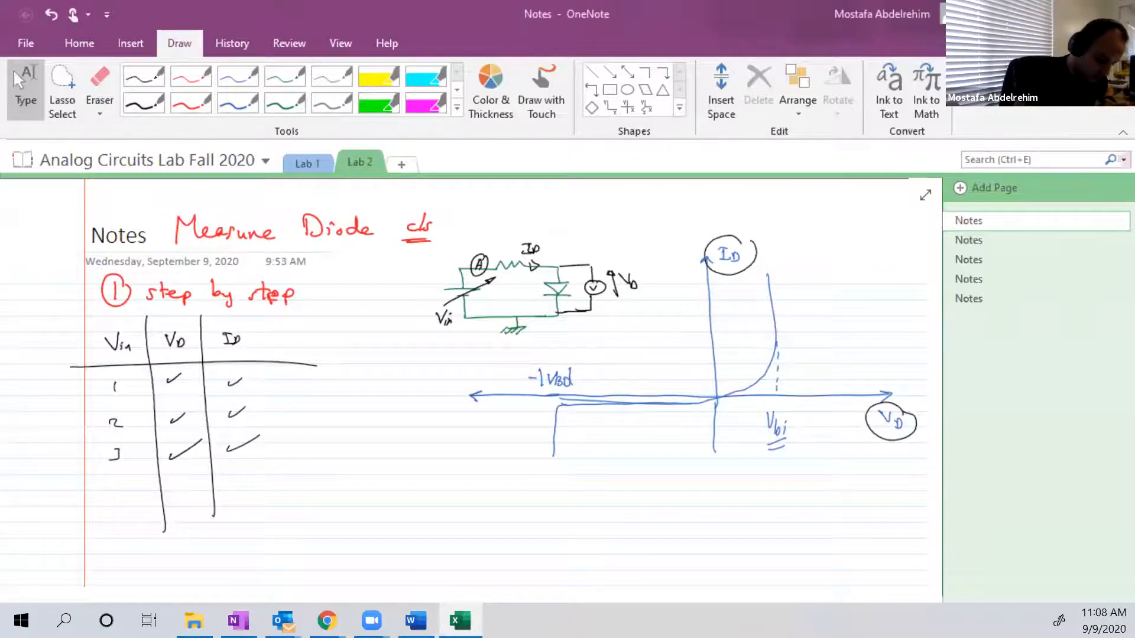
# In the OneNote page, annotate the steep forward part of the diode curve in blue ink with an arrow and "R ≈ 0.2 Ω"
pyautogui.click(237, 75)
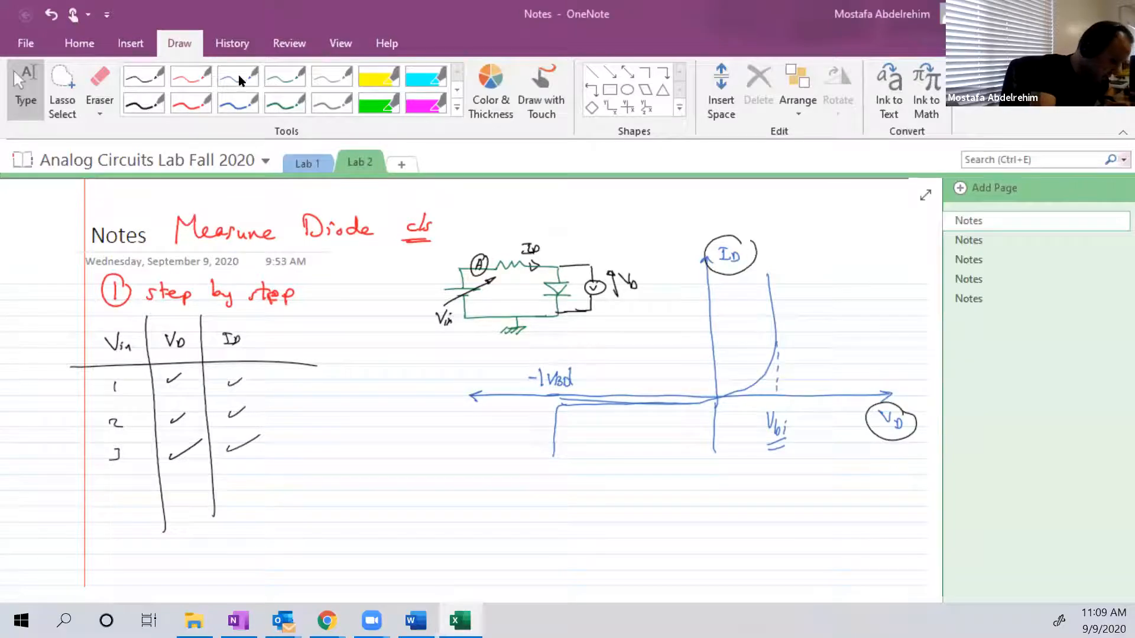
pyautogui.moveTo(797, 289)
pyautogui.mouseDown()
pyautogui.moveTo(808, 280)
pyautogui.moveTo(785, 298)
pyautogui.moveTo(865, 279)
pyautogui.mouseUp()
pyautogui.moveTo(871, 280); pyautogui.dragTo(889, 282)
pyautogui.moveTo(875, 297); pyautogui.dragTo(896, 296)
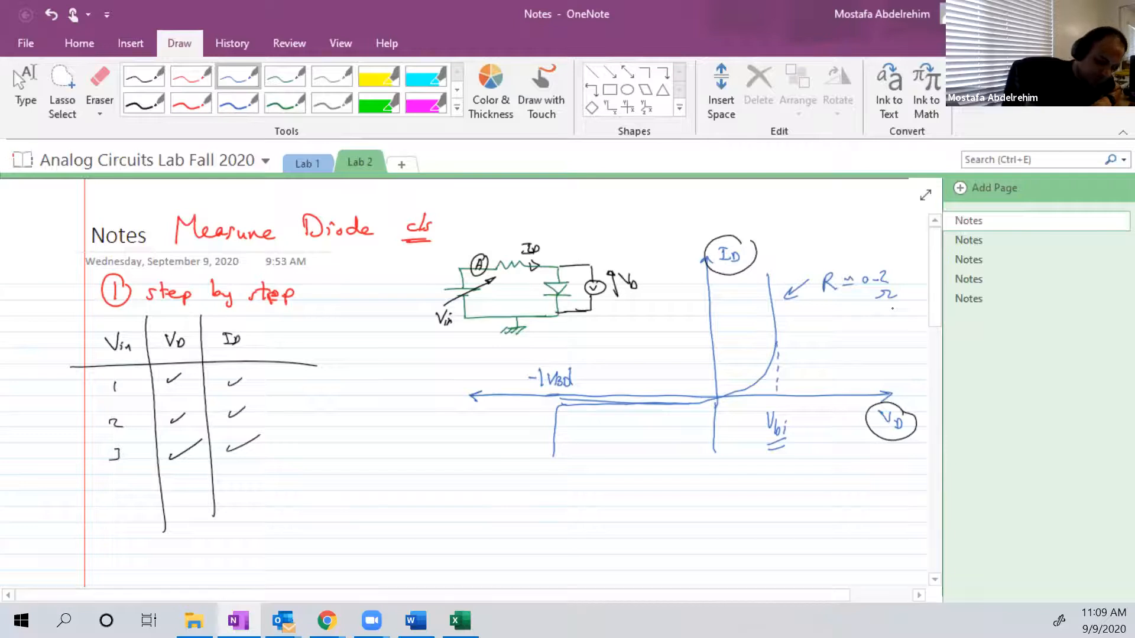
# Draw an arrow to the flat negative-voltage part of the diode curve, write "≈0" beneath it and circle it
pyautogui.moveTo(637, 431); pyautogui.dragTo(639, 406)
pyautogui.moveTo(631, 415); pyautogui.dragTo(649, 415)
pyautogui.moveTo(619, 461); pyautogui.dragTo(635, 455)
pyautogui.moveTo(618, 470); pyautogui.dragTo(643, 461)
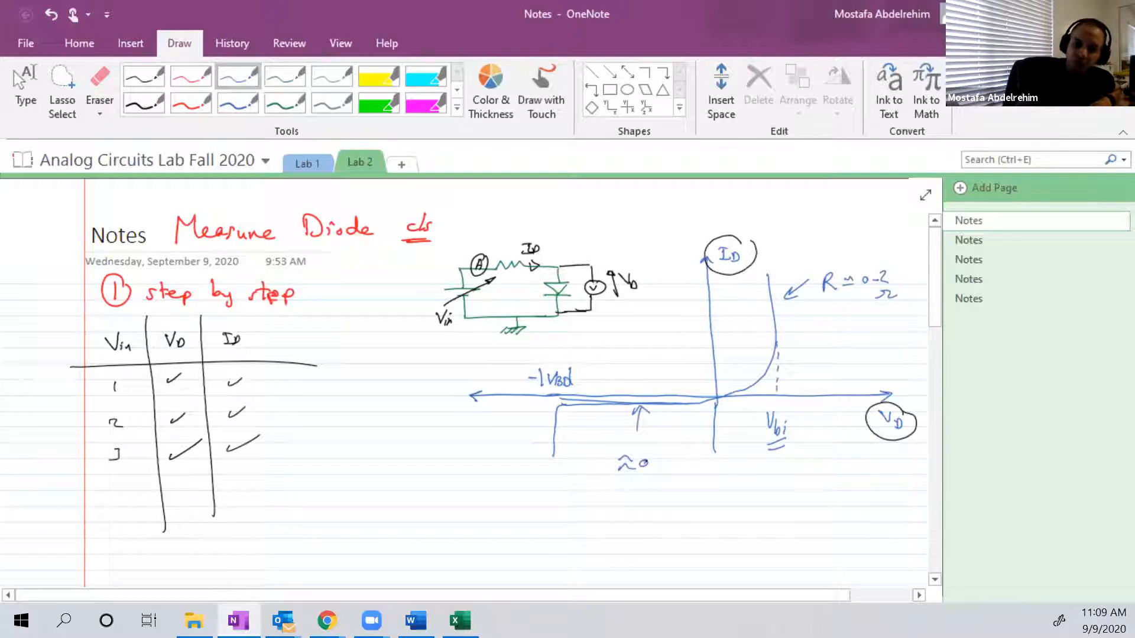
pyautogui.moveTo(654, 456); pyautogui.dragTo(650, 483)
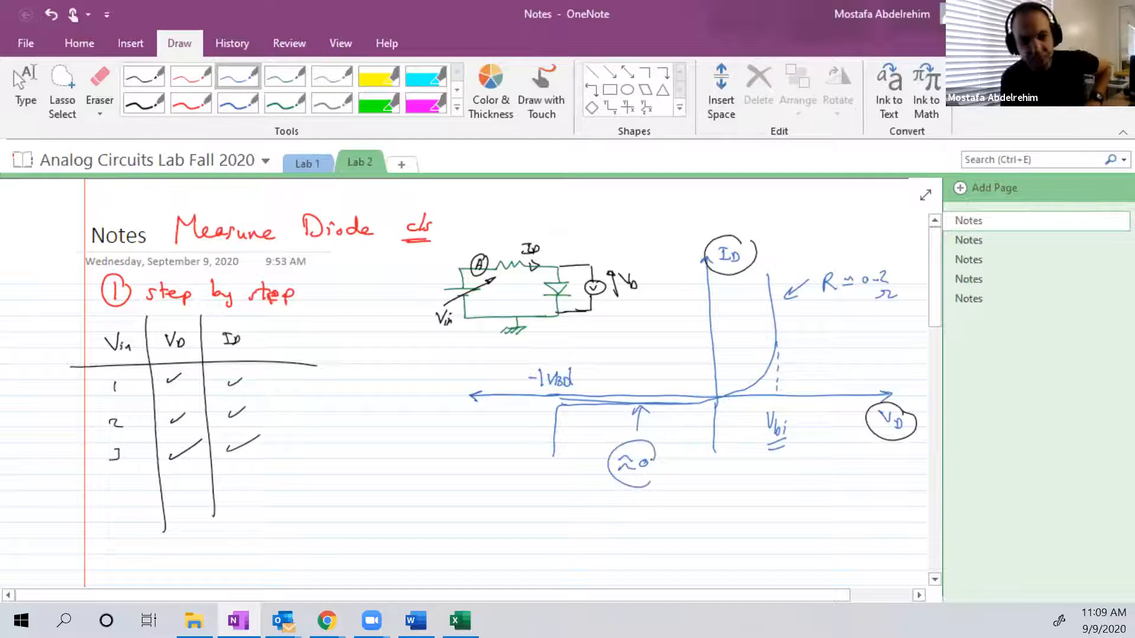
# Label the negative-voltage region "Reverse" with a double underline and mark its ends at the origin and the breakdown voltage
pyautogui.moveTo(598, 341)
pyautogui.mouseDown()
pyautogui.moveTo(612, 358)
pyautogui.moveTo(658, 348)
pyautogui.mouseUp()
pyautogui.moveTo(590, 362); pyautogui.dragTo(663, 358)
pyautogui.moveTo(590, 366); pyautogui.dragTo(669, 362)
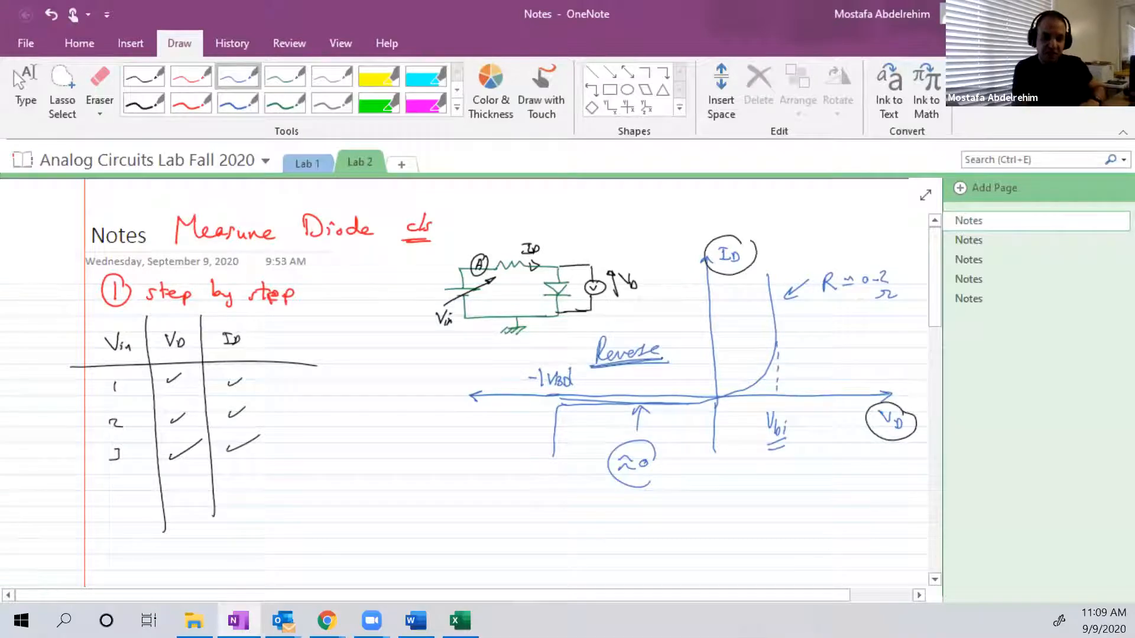
pyautogui.moveTo(722, 388); pyautogui.dragTo(710, 405)
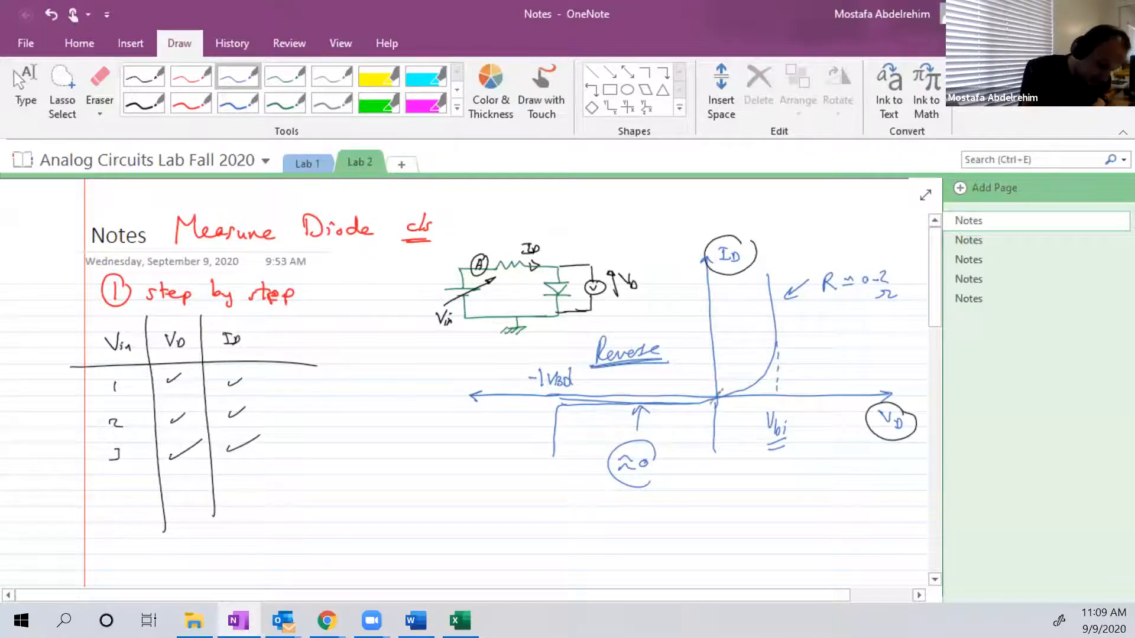
pyautogui.moveTo(559, 388); pyautogui.dragTo(563, 411)
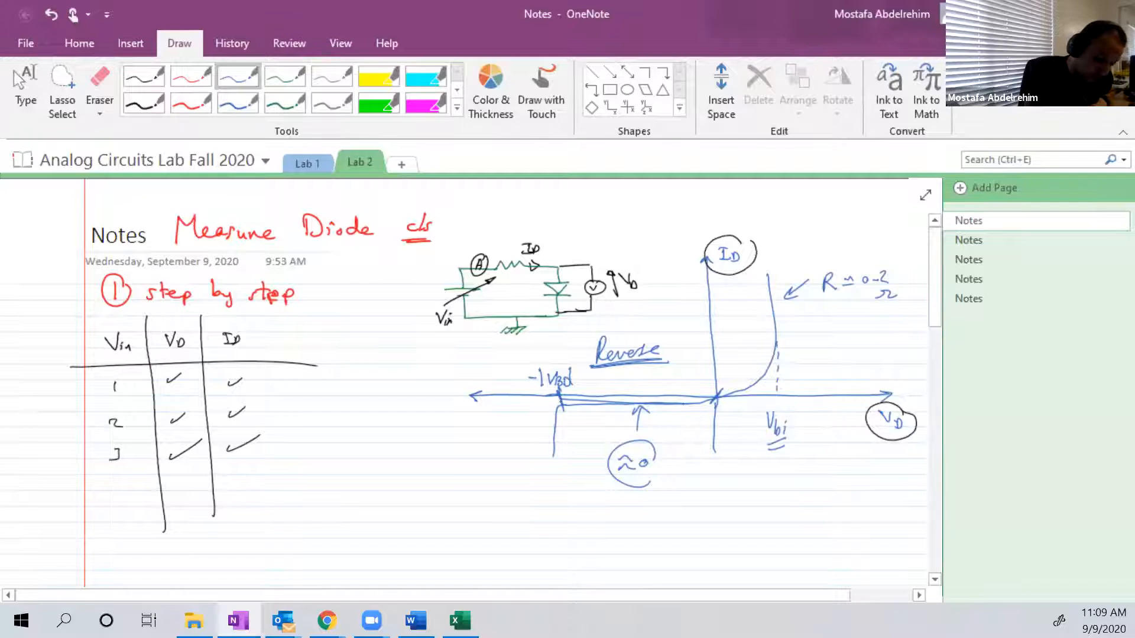
# Trace the reverse region along the voltage axis in green ink and circle the "≈0" note in green
pyautogui.click(287, 81)
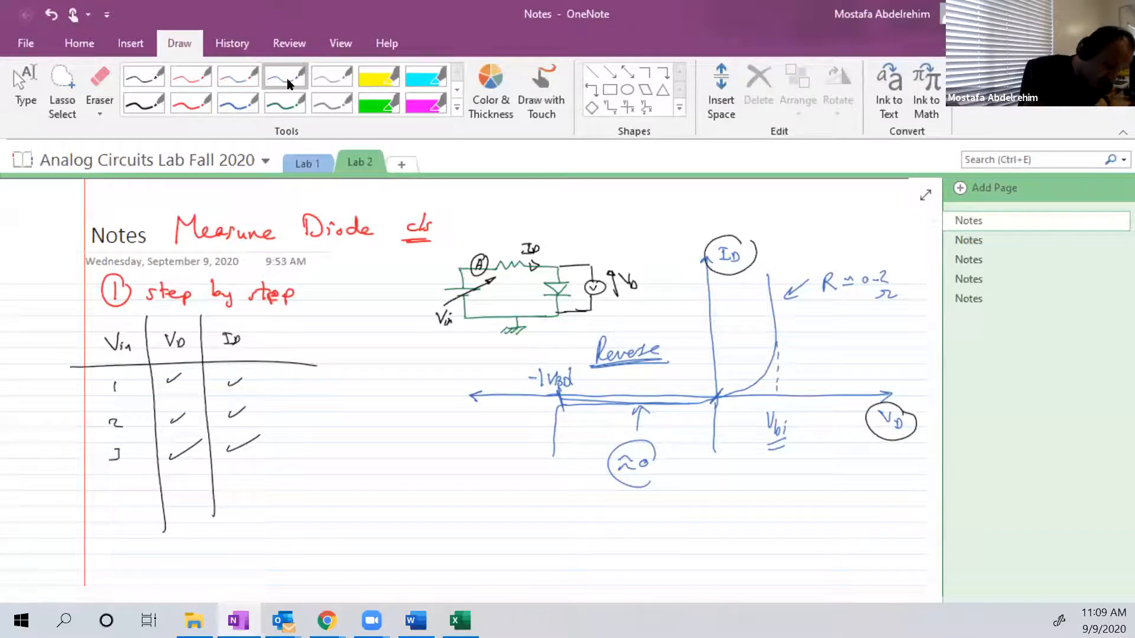
pyautogui.moveTo(558, 394); pyautogui.dragTo(709, 395)
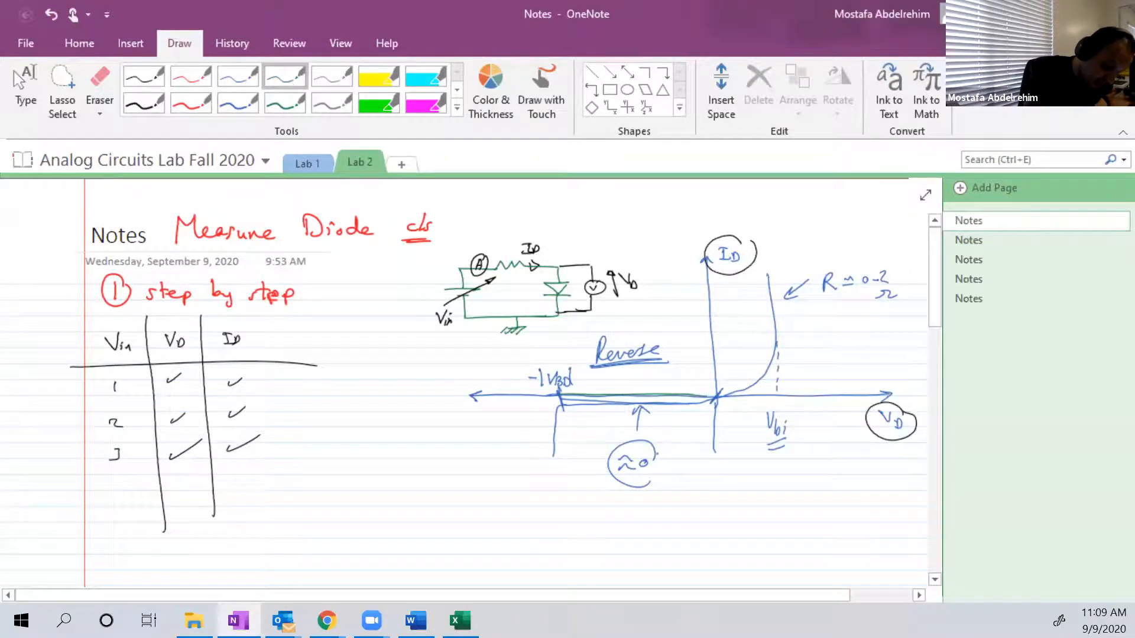
pyautogui.moveTo(652, 445)
pyautogui.mouseDown()
pyautogui.moveTo(631, 486)
pyautogui.moveTo(659, 450)
pyautogui.mouseUp()
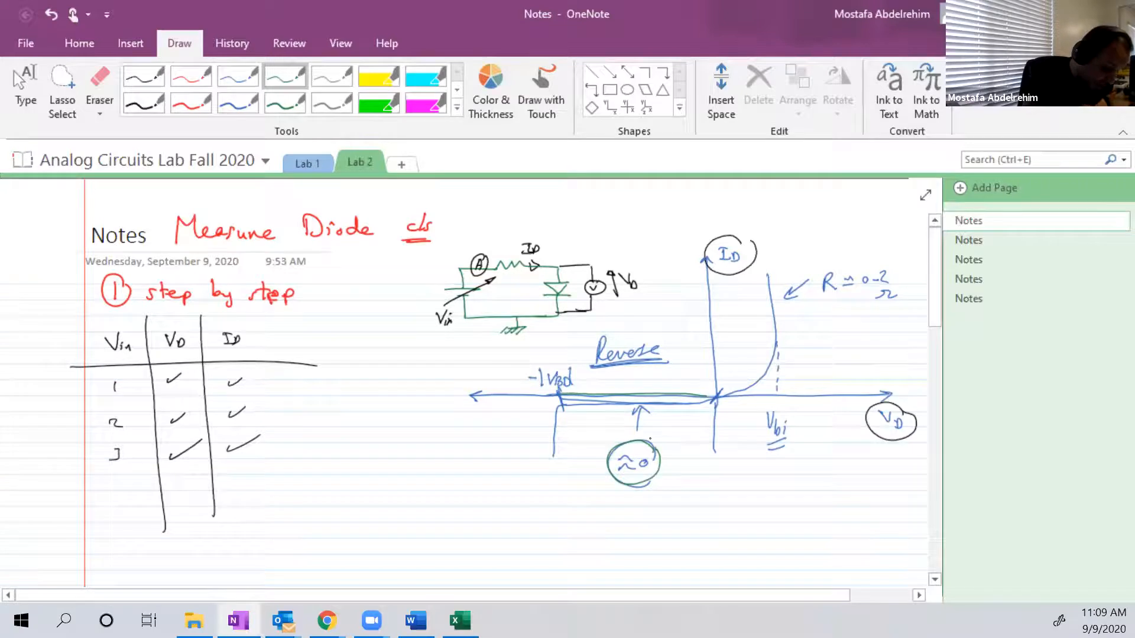
# Sketch the reverse-bias equivalent circuit in green below the graph, with a source, a resistor and an open circuit replacing the diode
pyautogui.moveTo(461, 490)
pyautogui.mouseDown()
pyautogui.moveTo(509, 488)
pyautogui.moveTo(546, 507)
pyautogui.mouseUp()
pyautogui.moveTo(461, 490); pyautogui.dragTo(461, 510)
pyautogui.moveTo(443, 513); pyautogui.dragTo(474, 512)
pyautogui.moveTo(457, 521)
pyautogui.mouseDown()
pyautogui.moveTo(547, 551)
pyautogui.moveTo(545, 507)
pyautogui.mouseUp()
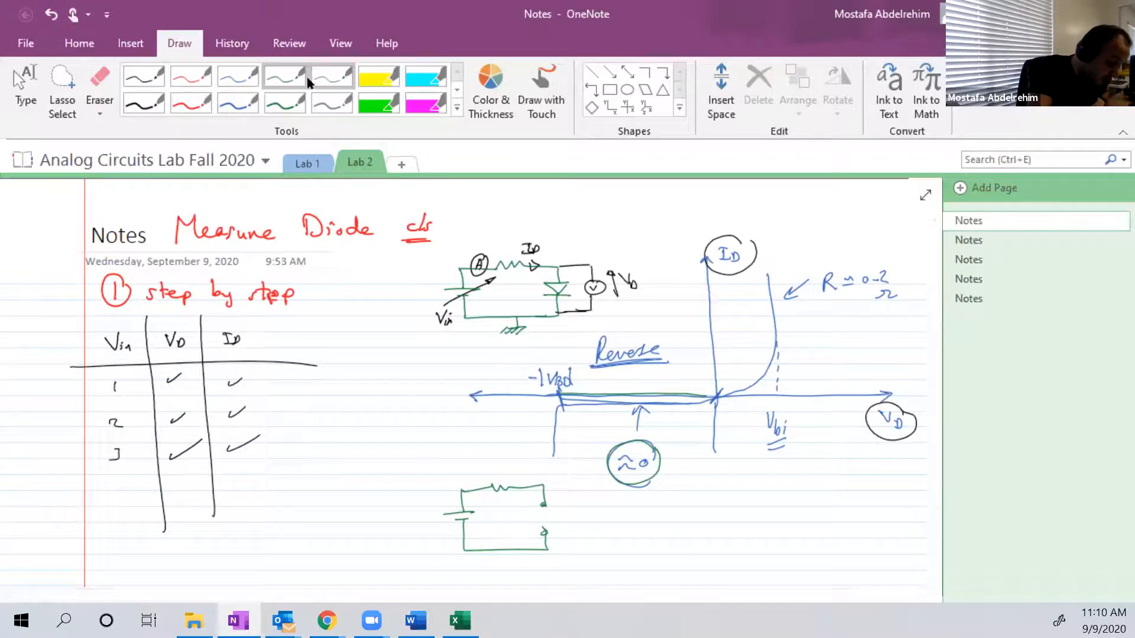
# Trace the steep forward part of the curve in red, underline the resistance note and write an underlined "≈0" below it
pyautogui.click(207, 75)
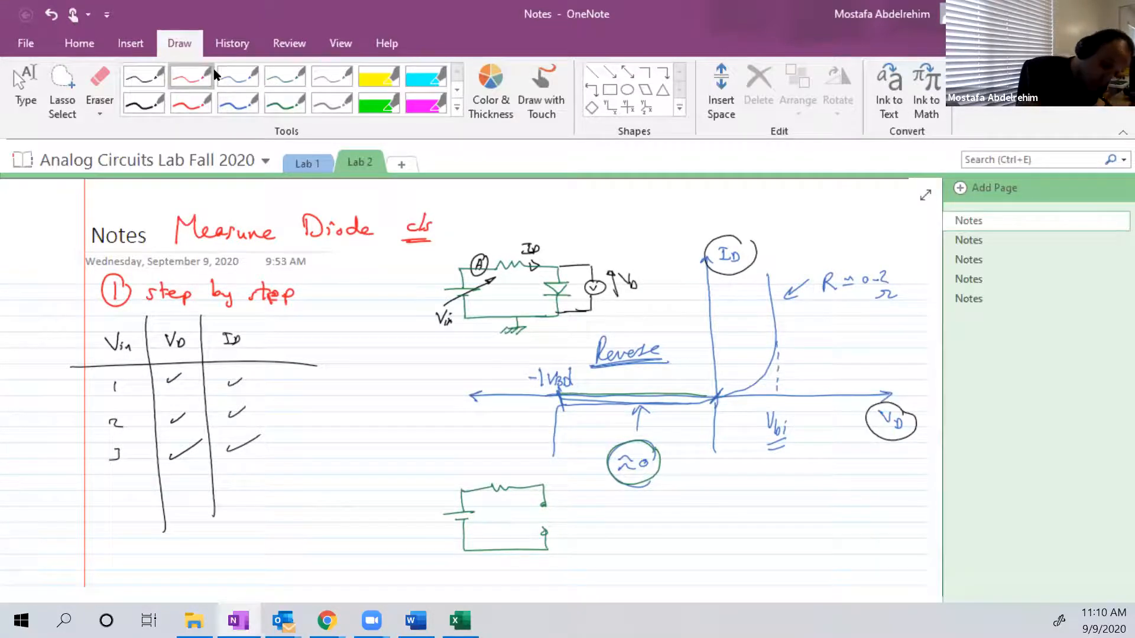
pyautogui.moveTo(778, 335); pyautogui.dragTo(778, 306)
pyautogui.moveTo(772, 348)
pyautogui.mouseDown()
pyautogui.moveTo(779, 277)
pyautogui.moveTo(876, 296)
pyautogui.moveTo(860, 331)
pyautogui.mouseUp()
pyautogui.moveTo(871, 324); pyautogui.dragTo(875, 322)
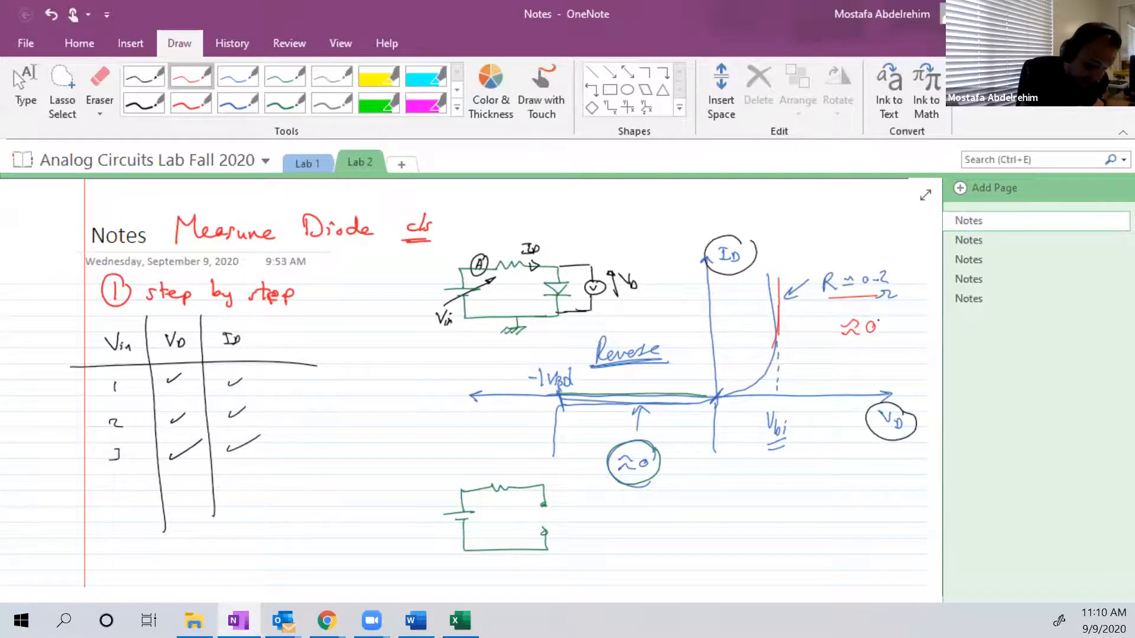
pyautogui.moveTo(838, 342); pyautogui.dragTo(880, 339)
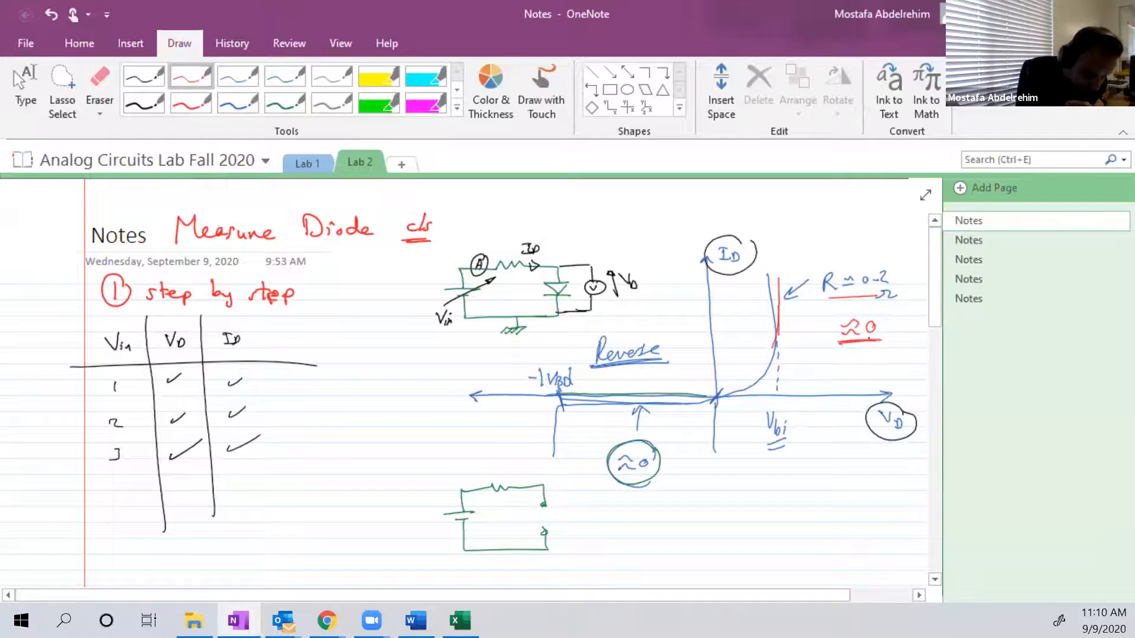
# Draw a red battery symbol labelled 0.7 below the built-in voltage mark as the forward-bias diode model
pyautogui.moveTo(770, 480)
pyautogui.mouseDown()
pyautogui.moveTo(770, 503)
pyautogui.moveTo(784, 504)
pyautogui.moveTo(777, 511)
pyautogui.mouseUp()
pyautogui.moveTo(772, 512)
pyautogui.mouseDown()
pyautogui.moveTo(774, 530)
pyautogui.moveTo(796, 506)
pyautogui.moveTo(825, 508)
pyautogui.mouseUp()
pyautogui.click(807, 510)
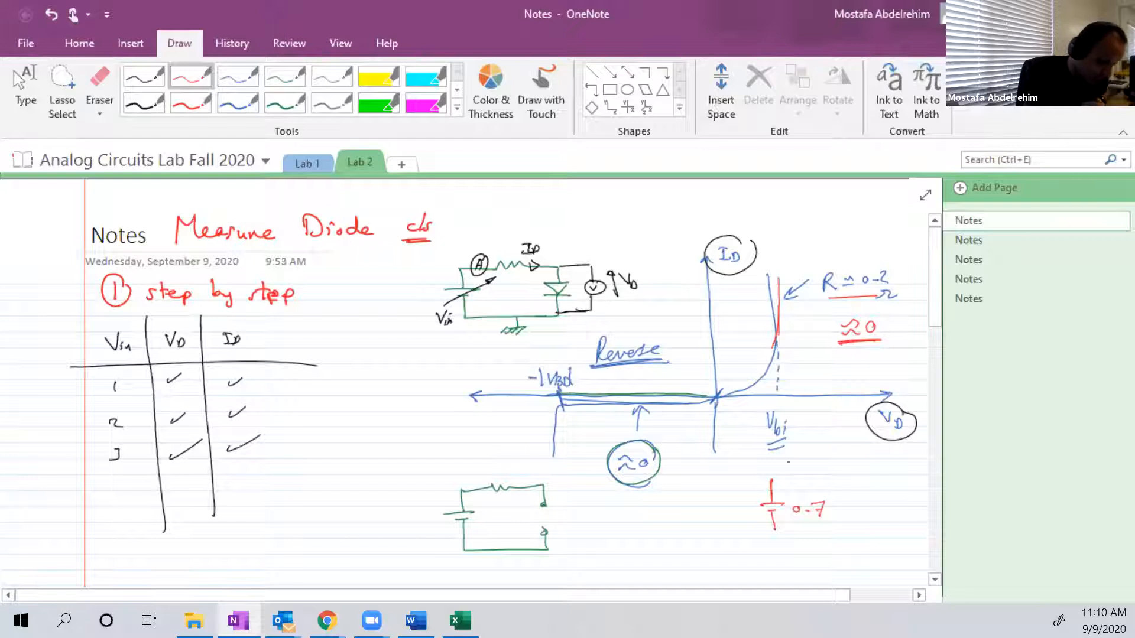
# Circle the diode in the circuit in red, link it by an arrow to the 0.7 battery symbol and retrace that symbol
pyautogui.moveTo(558, 271)
pyautogui.mouseDown()
pyautogui.moveTo(539, 295)
pyautogui.moveTo(557, 273)
pyautogui.mouseUp()
pyautogui.moveTo(541, 300)
pyautogui.mouseDown()
pyautogui.moveTo(544, 323)
pyautogui.moveTo(727, 529)
pyautogui.mouseUp()
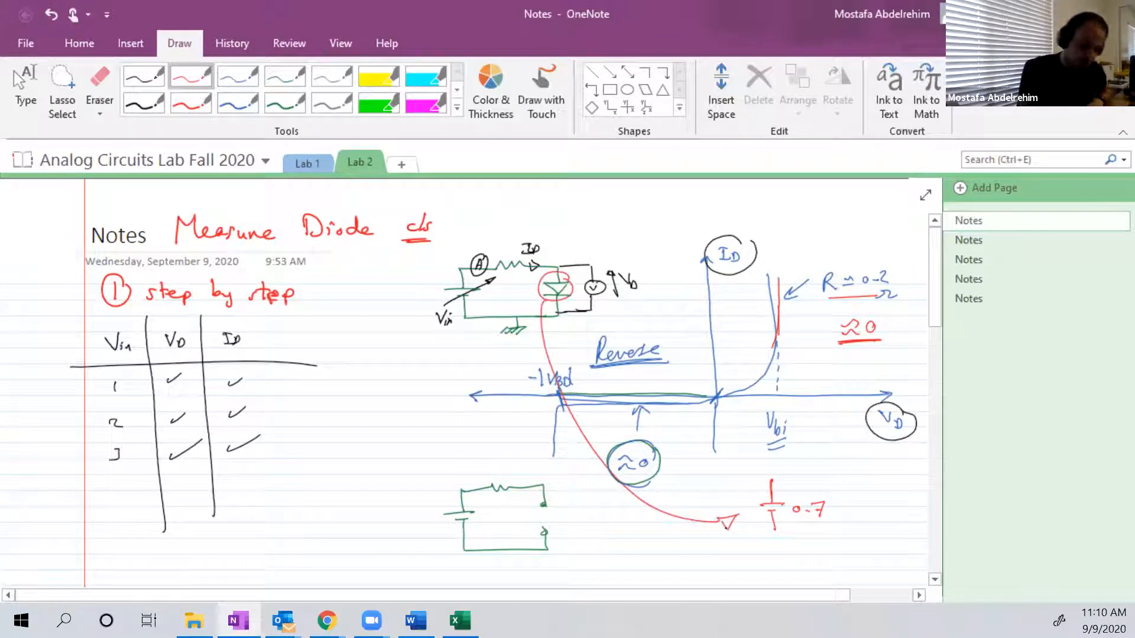
pyautogui.moveTo(769, 474); pyautogui.dragTo(777, 510)
pyautogui.moveTo(771, 514); pyautogui.dragTo(776, 532)
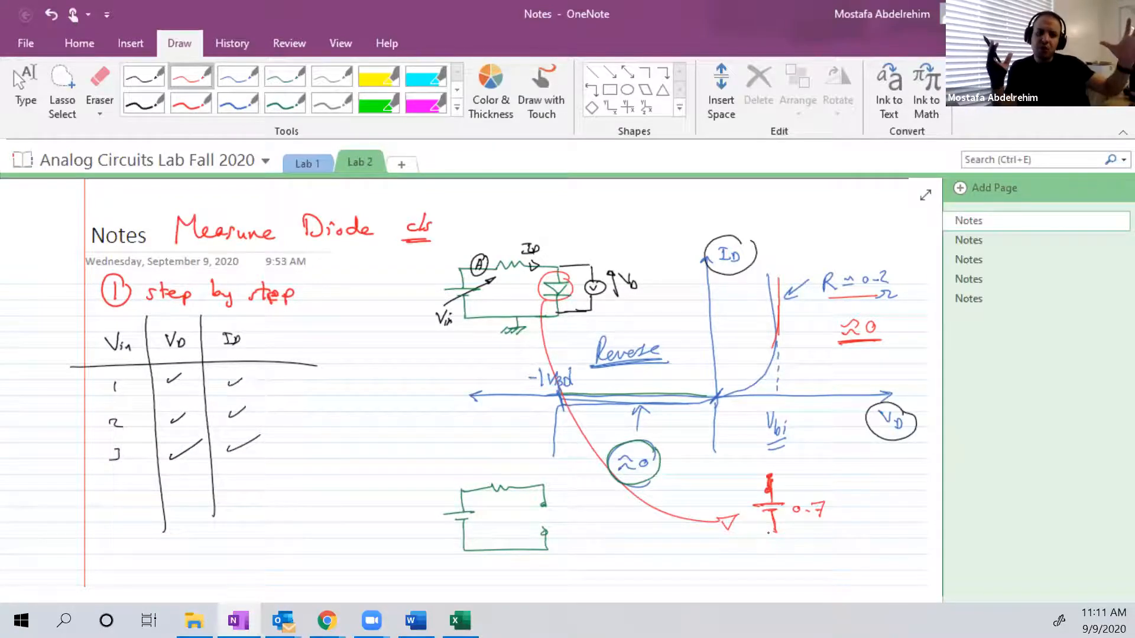
pyautogui.moveTo(785, 261)
pyautogui.mouseDown()
pyautogui.moveTo(781, 323)
pyautogui.moveTo(775, 300)
pyautogui.mouseUp()
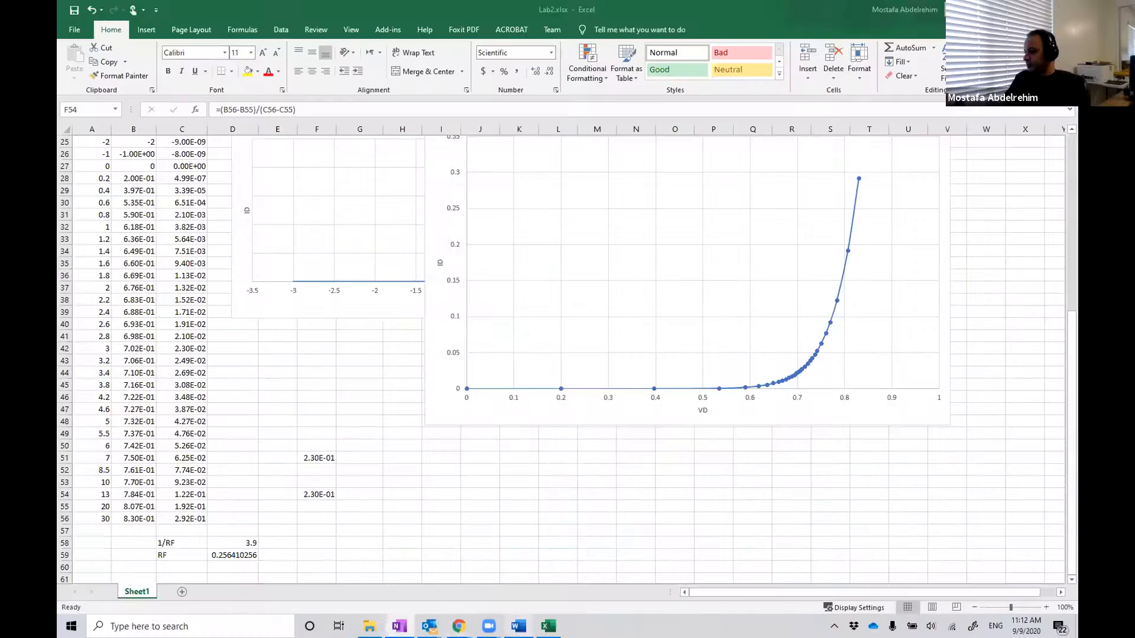
# Switch to the Lab 2.docx Word document and change the example project name in item G to "Diod step by step"
pyautogui.click(518, 625)
pyautogui.scroll(-5, 413, 359)
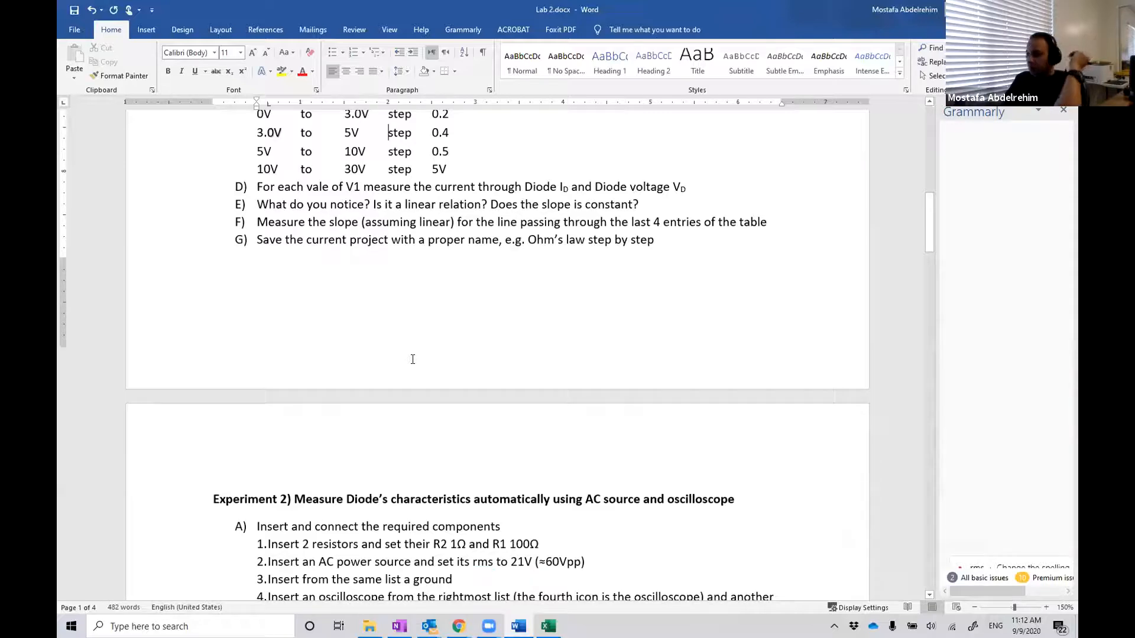
pyautogui.scroll(-1, 413, 359)
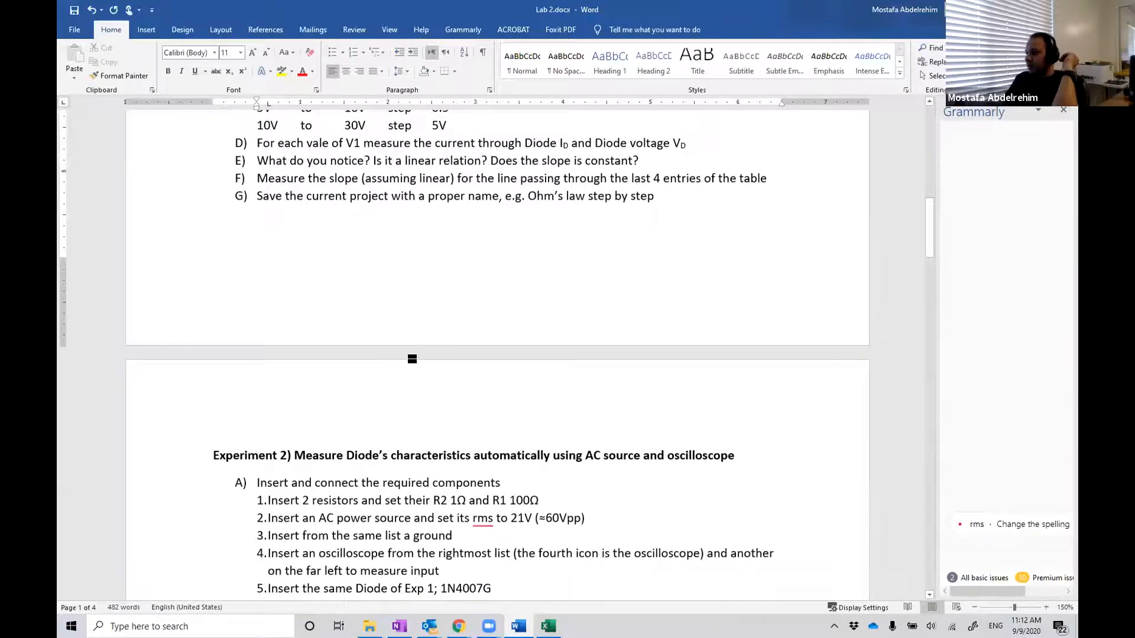
pyautogui.moveTo(527, 195); pyautogui.dragTo(561, 200)
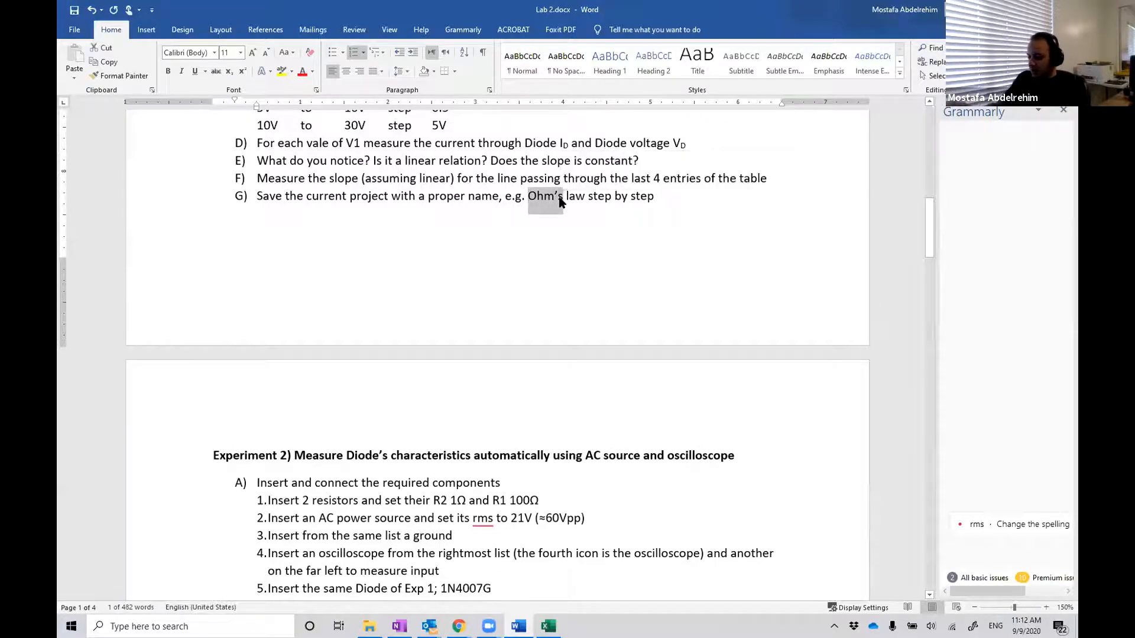
pyautogui.write('Diod')
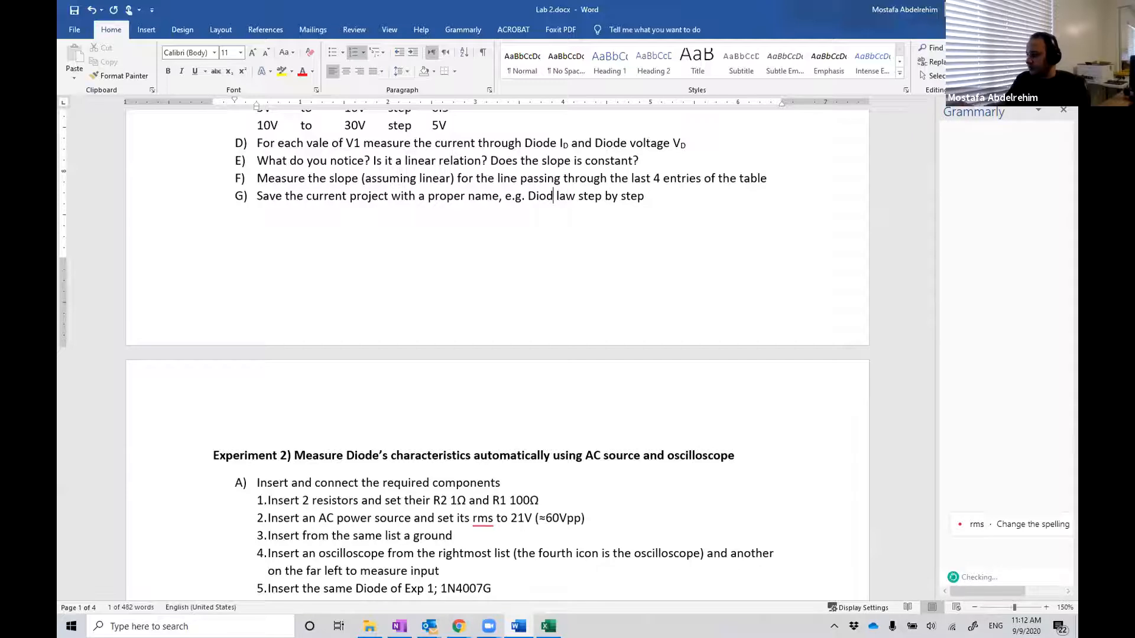
pyautogui.press('Right')
pyautogui.press('Right')
pyautogui.press('Right')
pyautogui.press('Right')
pyautogui.press('BackSpace')
pyautogui.press('BackSpace')
pyautogui.press('BackSpace')
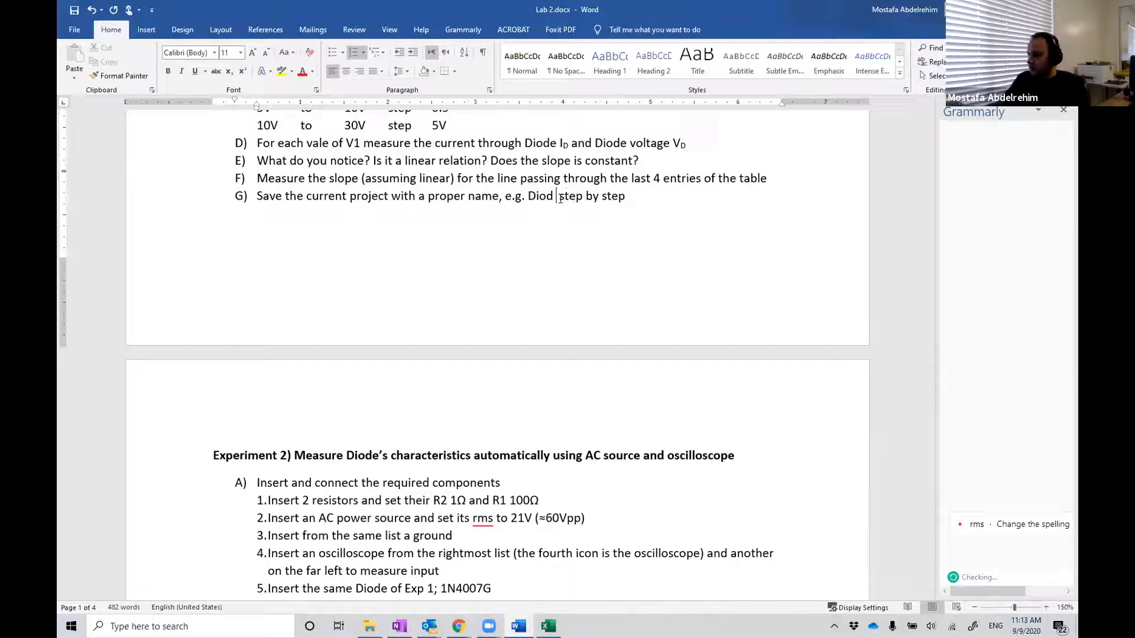
# Insert "Characteristics" into item G's example project name, making it "Diod Characteristics step by step", and highlight "Diod Characteristics"
pyautogui.write('Characteristics')
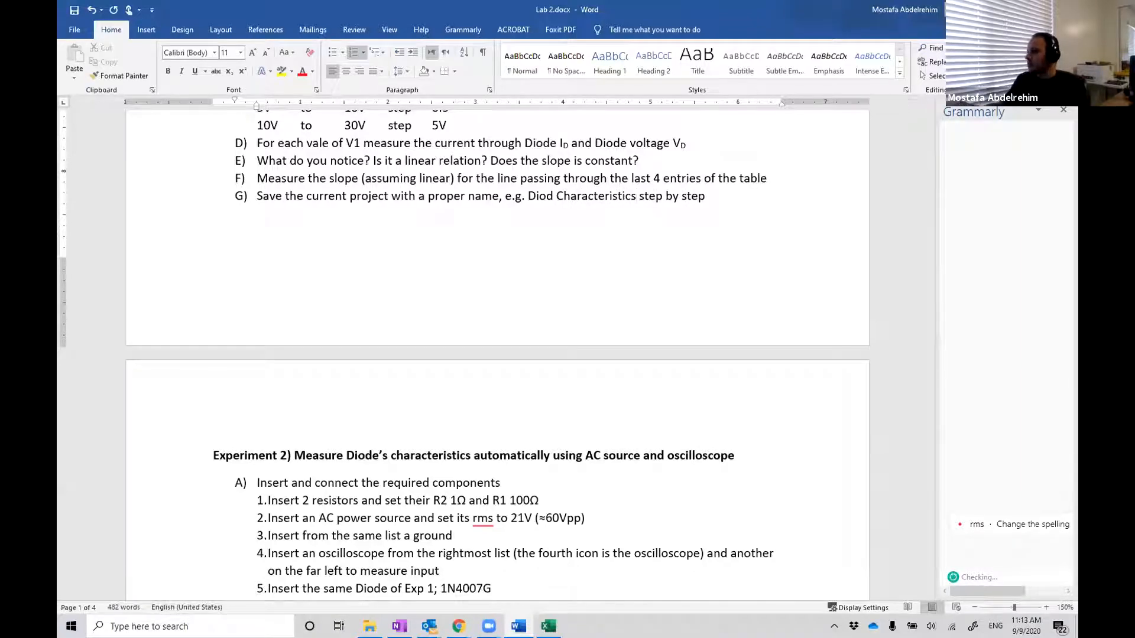
pyautogui.click(536, 197)
pyautogui.scroll(-2, 502, 201)
pyautogui.scroll(2, 516, 183)
pyautogui.moveTo(528, 195); pyautogui.dragTo(611, 195)
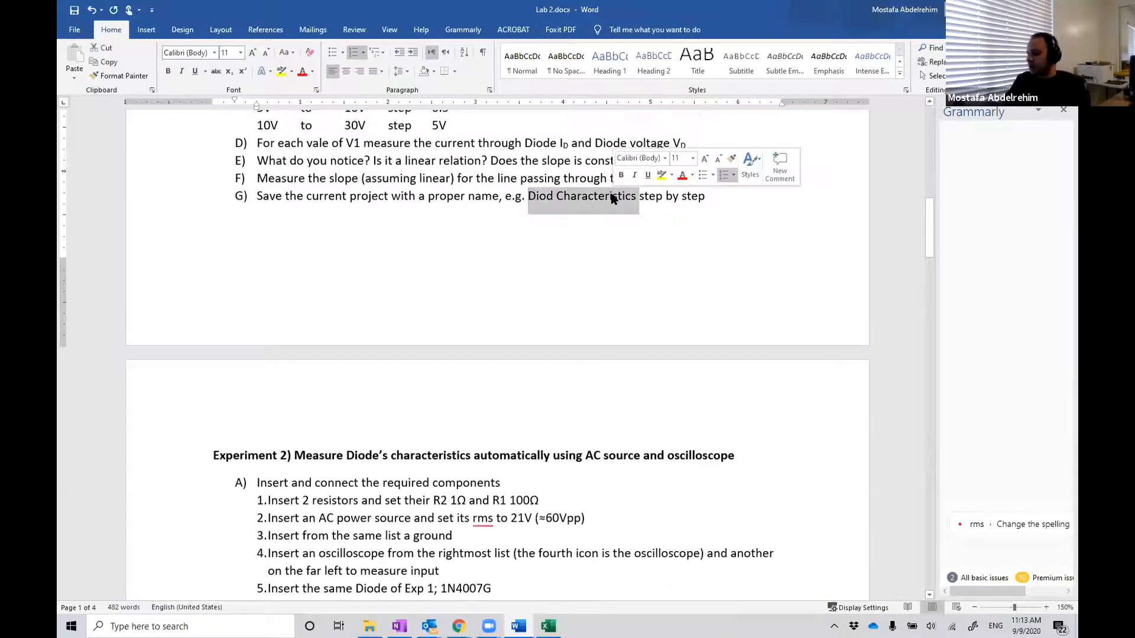
# Review Experiment 2's component instructions and AC-source circuit against the oscilloscope curve and settings in the simulation section
pyautogui.scroll(-4, 469, 221)
pyautogui.scroll(-1, 412, 253)
pyautogui.click(412, 255)
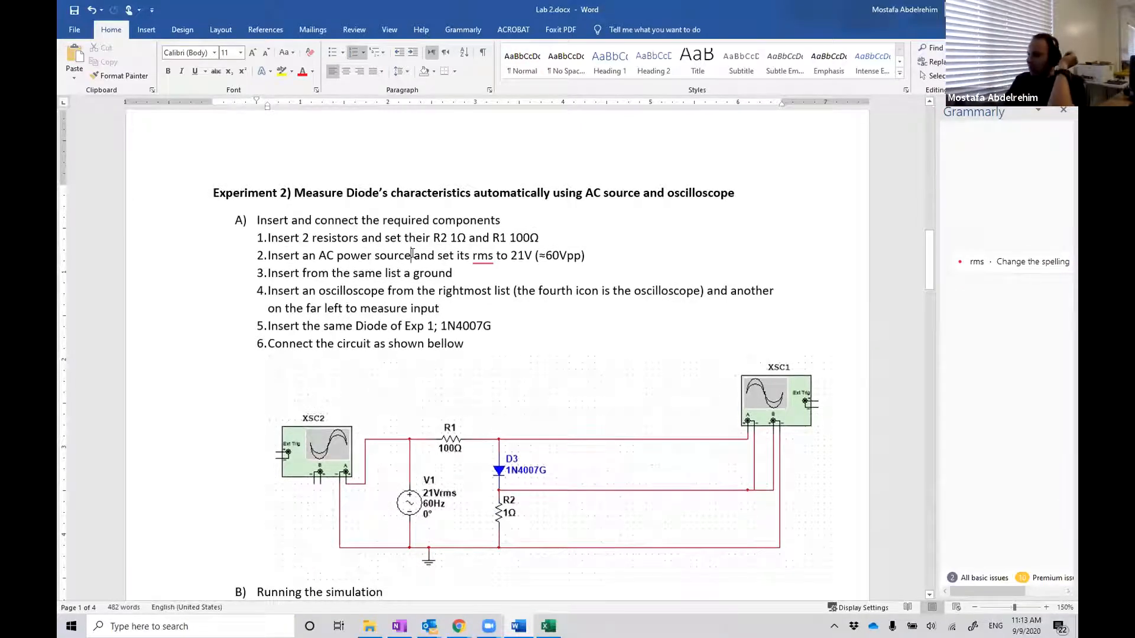
pyautogui.scroll(-2, 412, 255)
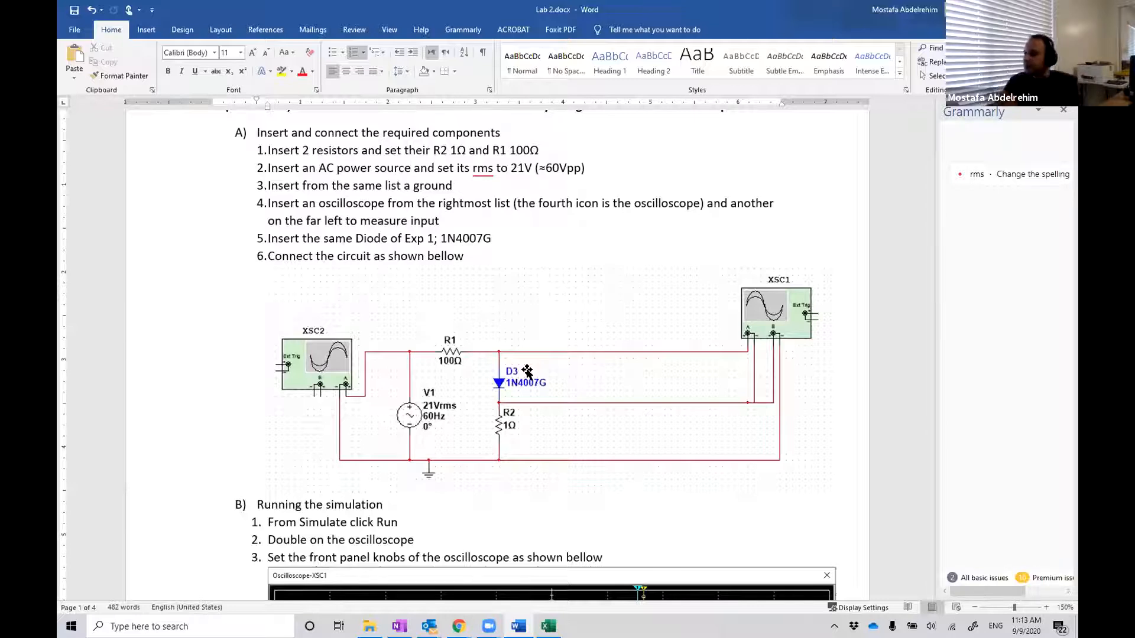
pyautogui.scroll(-1, 526, 371)
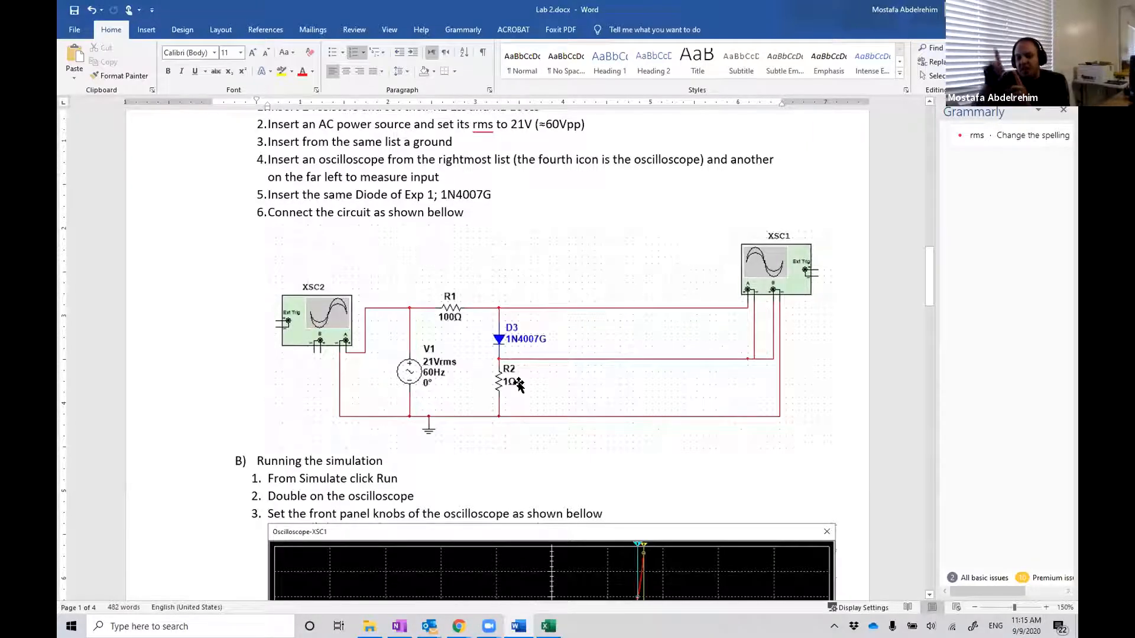
pyautogui.scroll(-5, 519, 385)
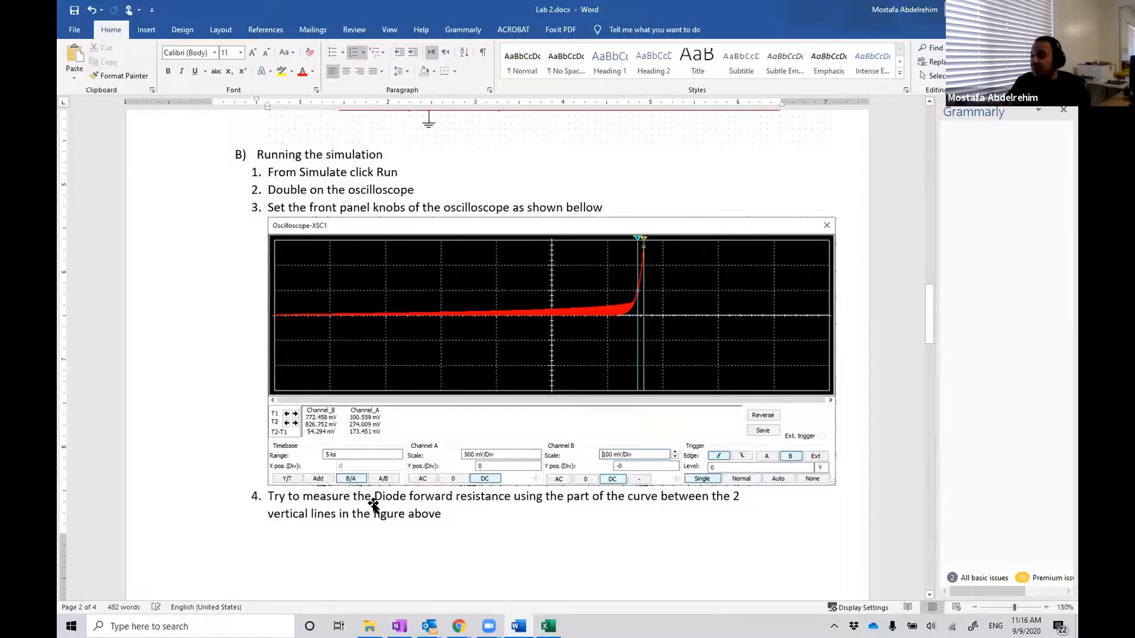
pyautogui.scroll(4, 375, 499)
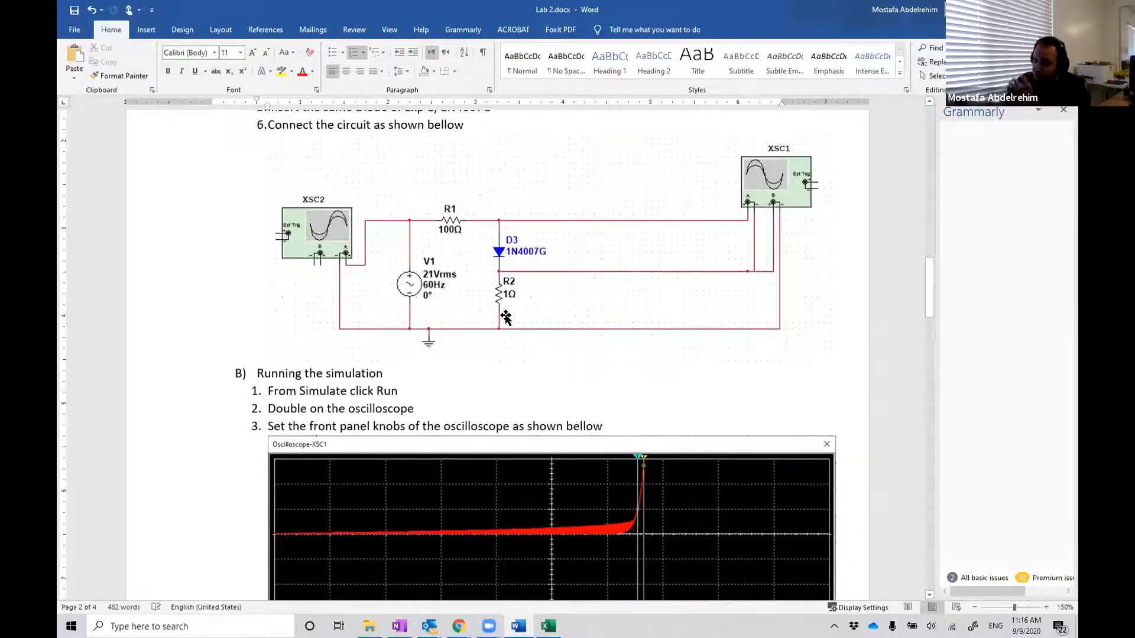
pyautogui.scroll(-3, 505, 317)
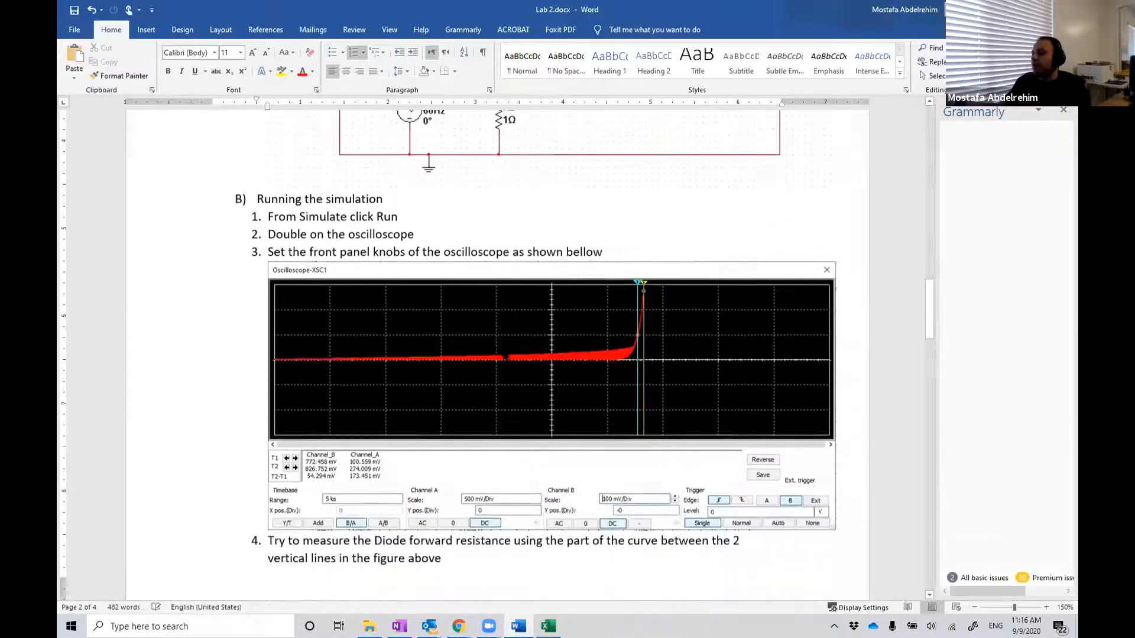
pyautogui.scroll(-1, 473, 397)
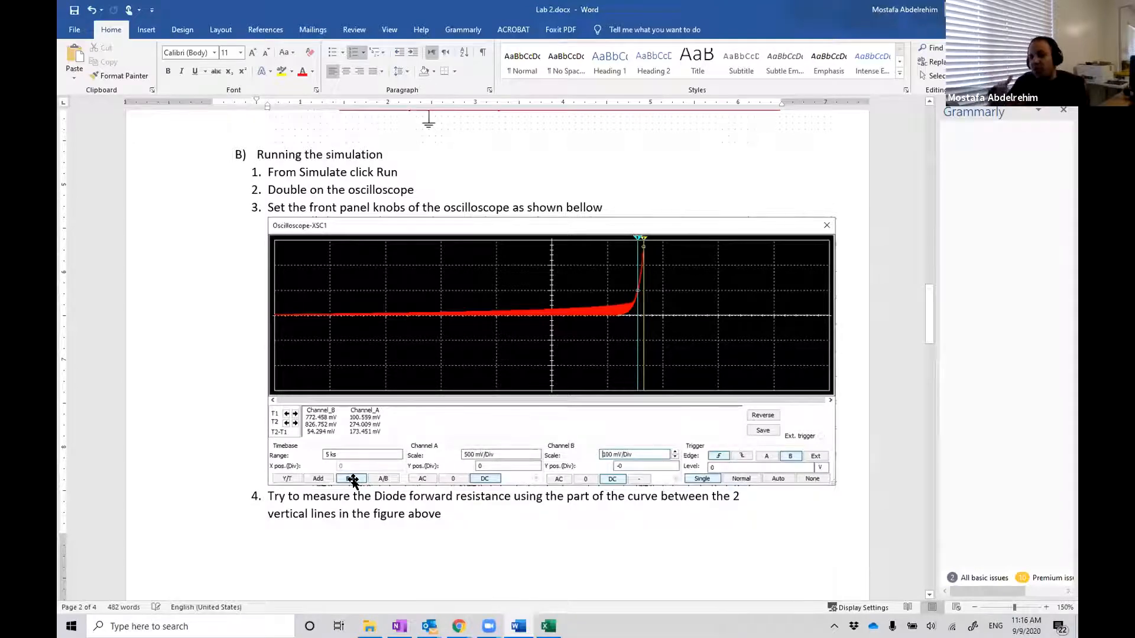
pyautogui.scroll(4, 353, 481)
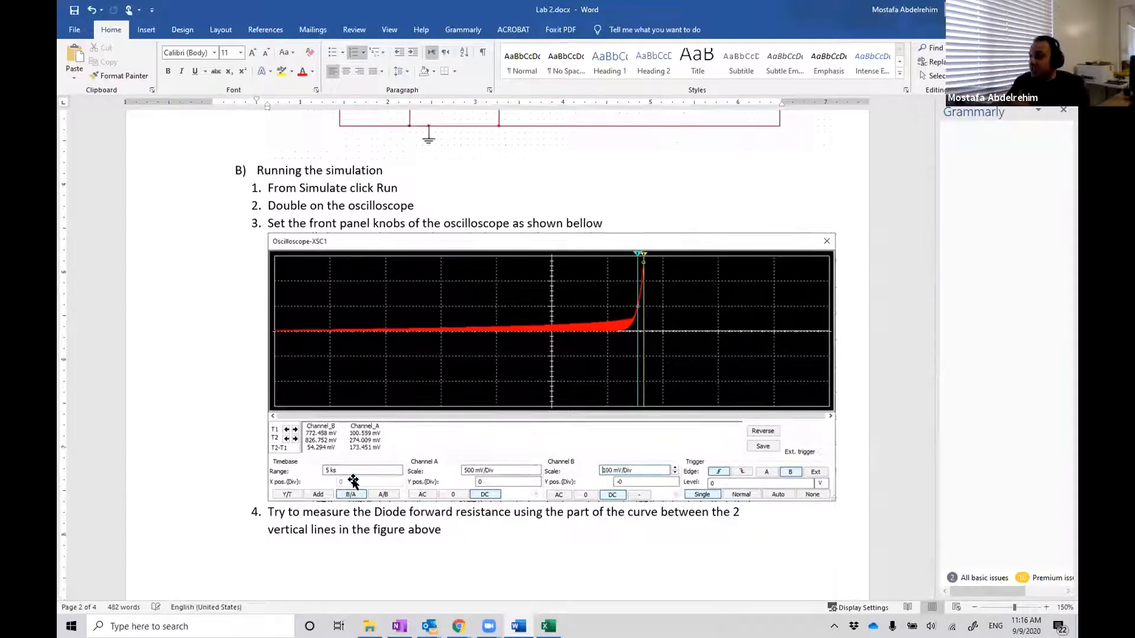
pyautogui.scroll(1, 494, 289)
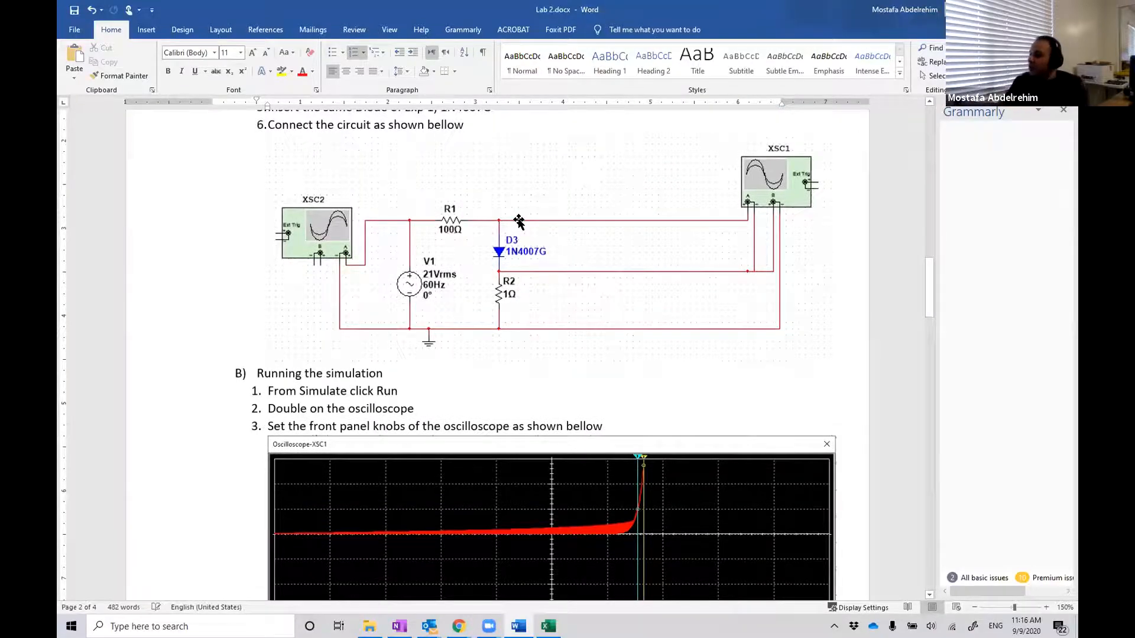
pyautogui.scroll(-3, 473, 279)
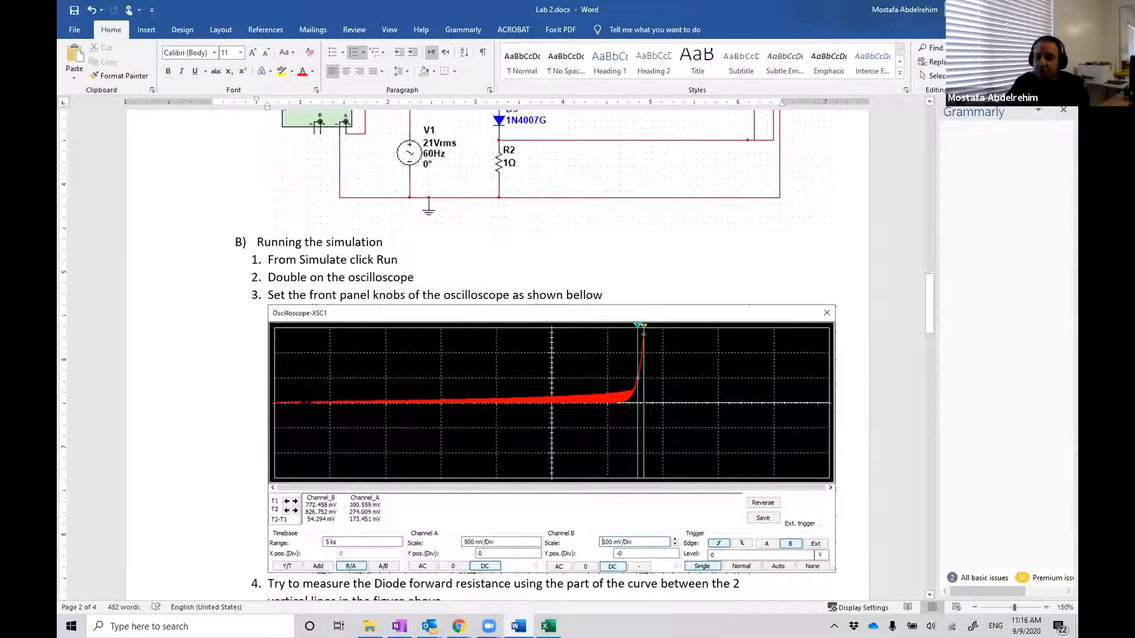
# Highlight Experiment 1's DC source voltage ranges in item C and compare this manual sweep with Experiment 2's circuit and oscilloscope figure
pyautogui.scroll(15, 306, 403)
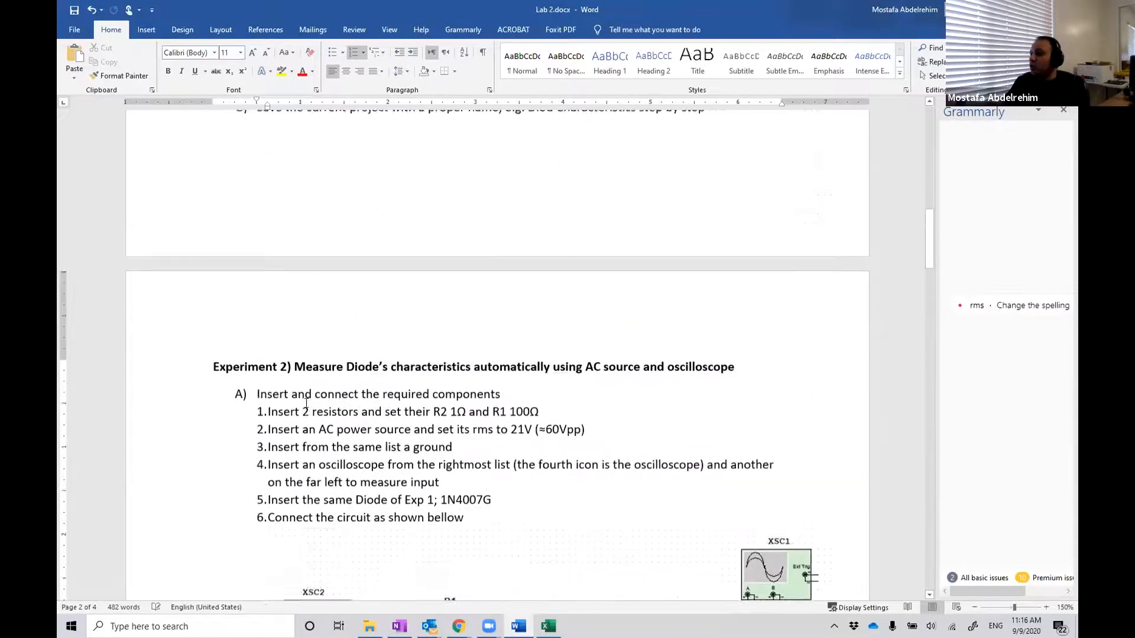
pyautogui.scroll(1, 306, 403)
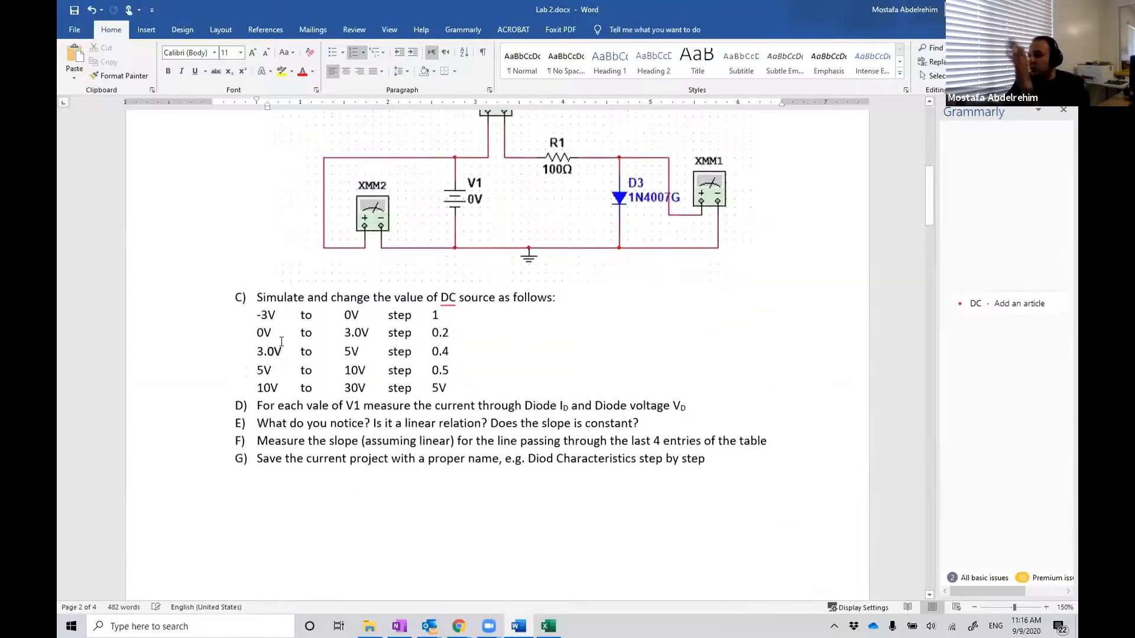
pyautogui.moveTo(257, 315); pyautogui.dragTo(412, 388)
pyautogui.scroll(-4, 378, 398)
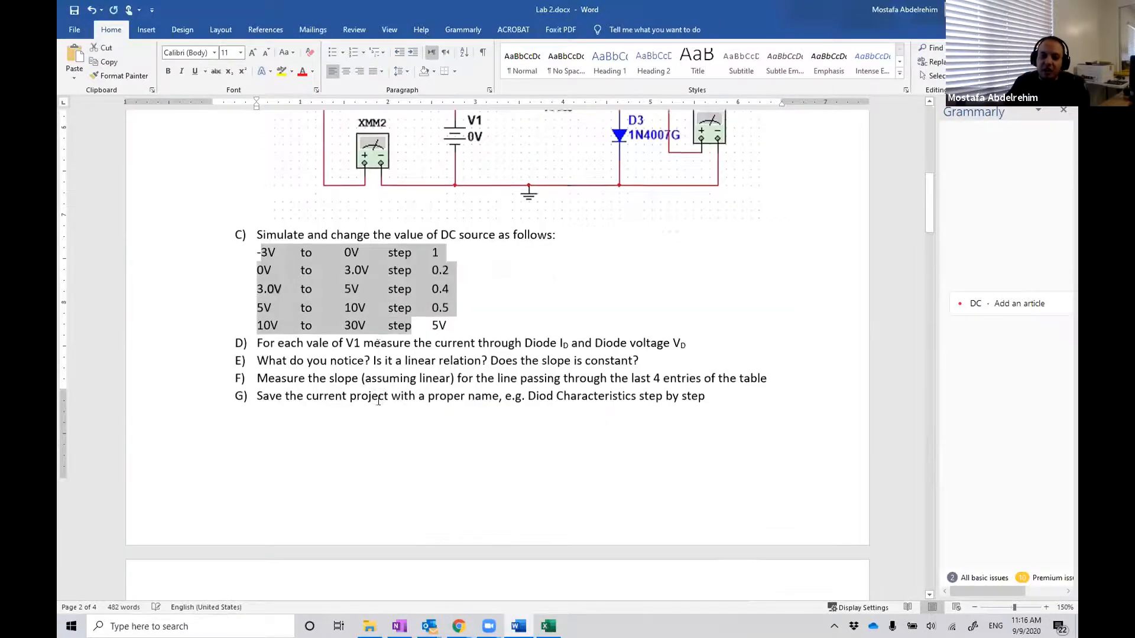
pyautogui.scroll(-5, 378, 398)
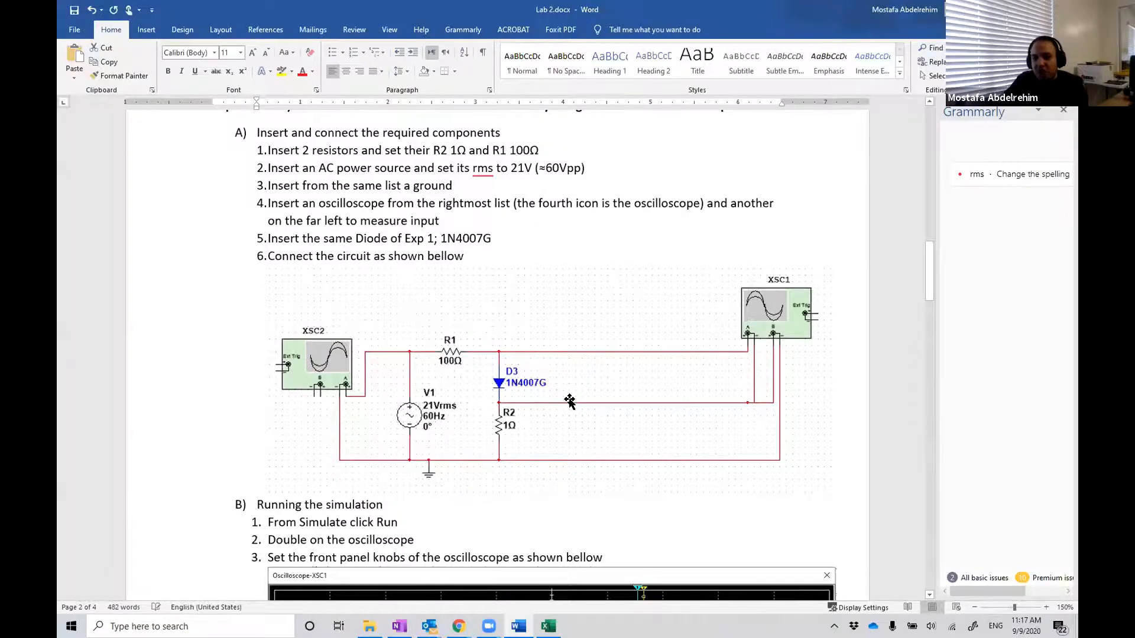
pyautogui.scroll(-5, 571, 394)
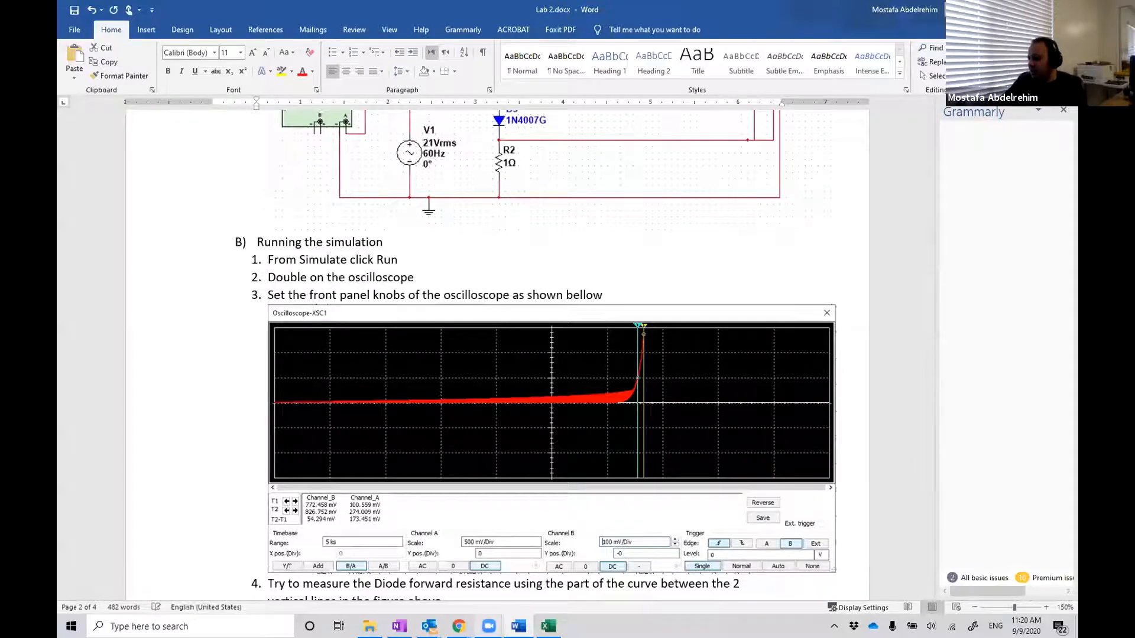
# Switch to Multisim in the browser, run the Diode characteristics automatic circuit and open oscilloscope XSC1
pyautogui.moveTo(488, 626)
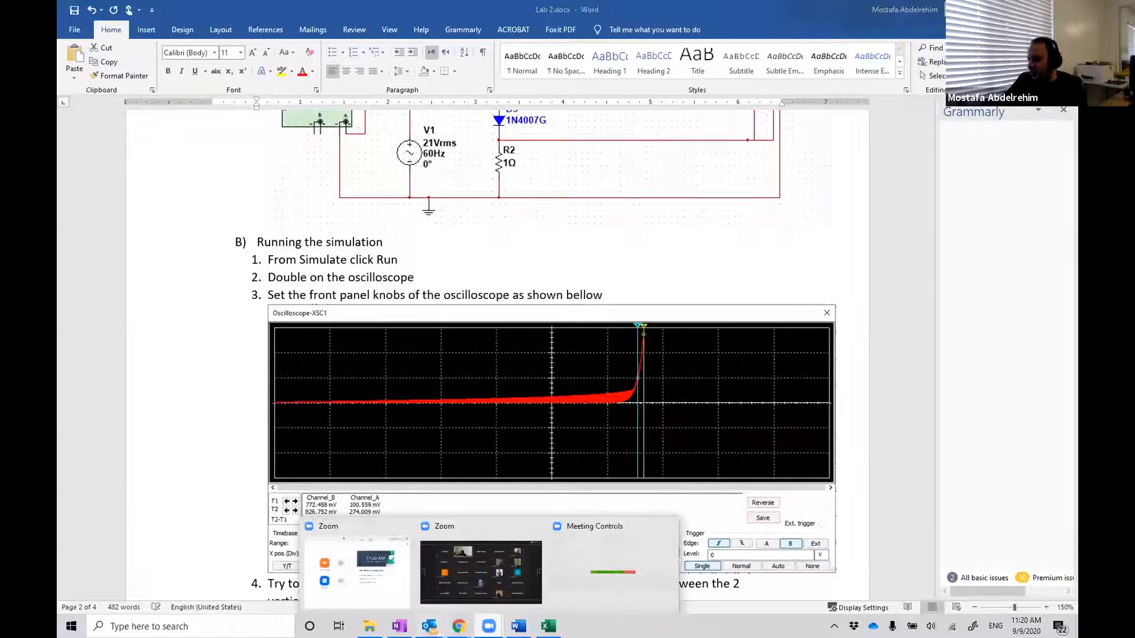
pyautogui.click(494, 557)
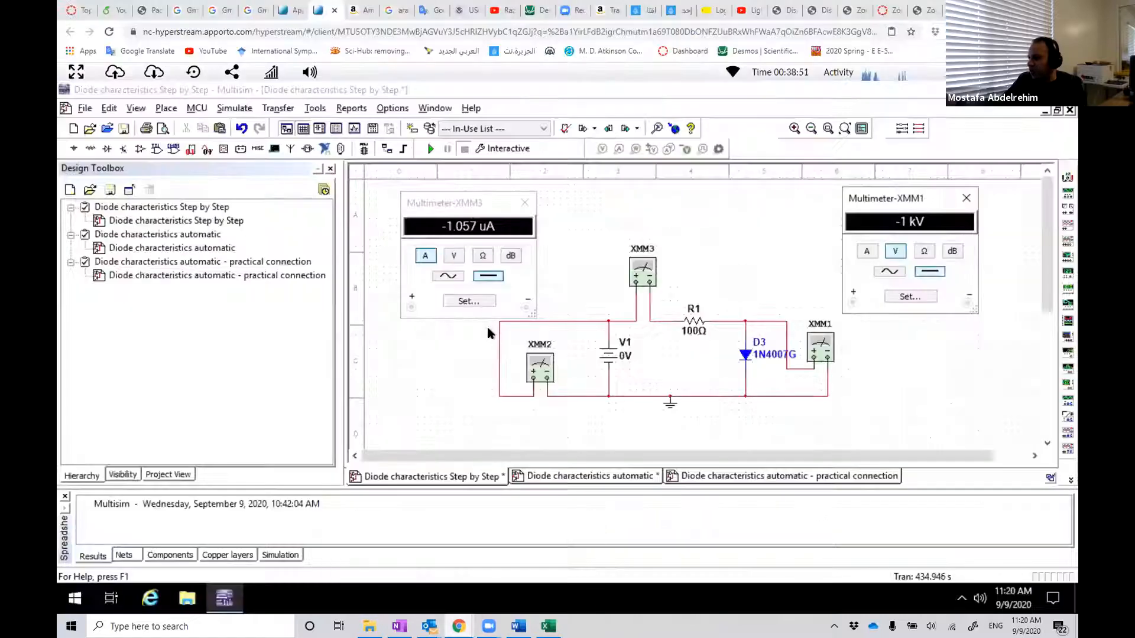
pyautogui.doubleClick(175, 236)
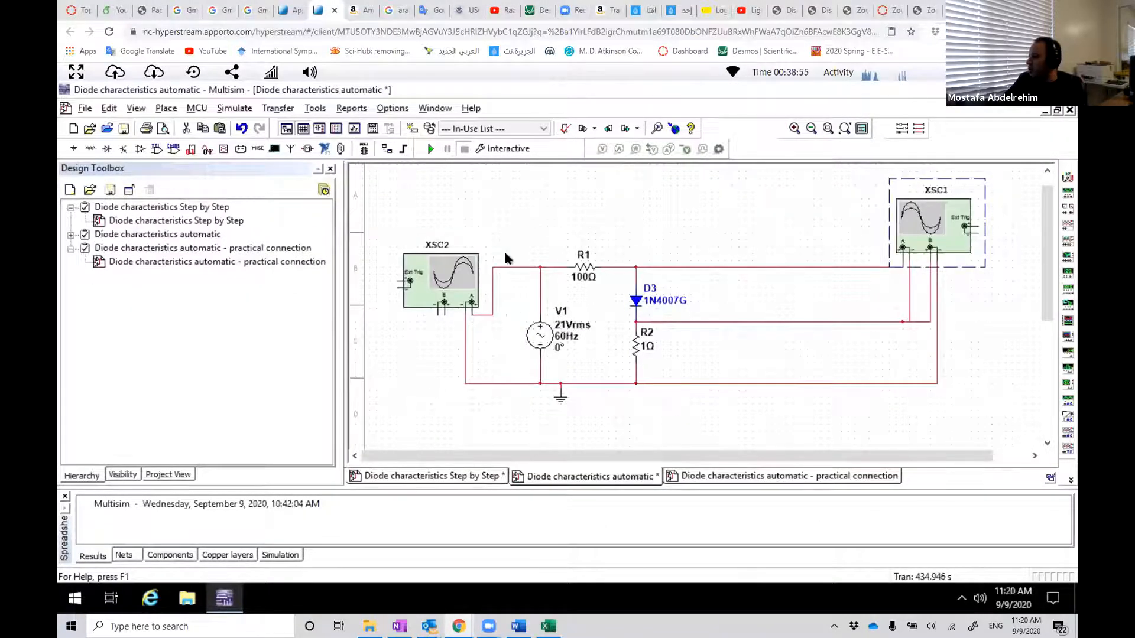
pyautogui.click(430, 148)
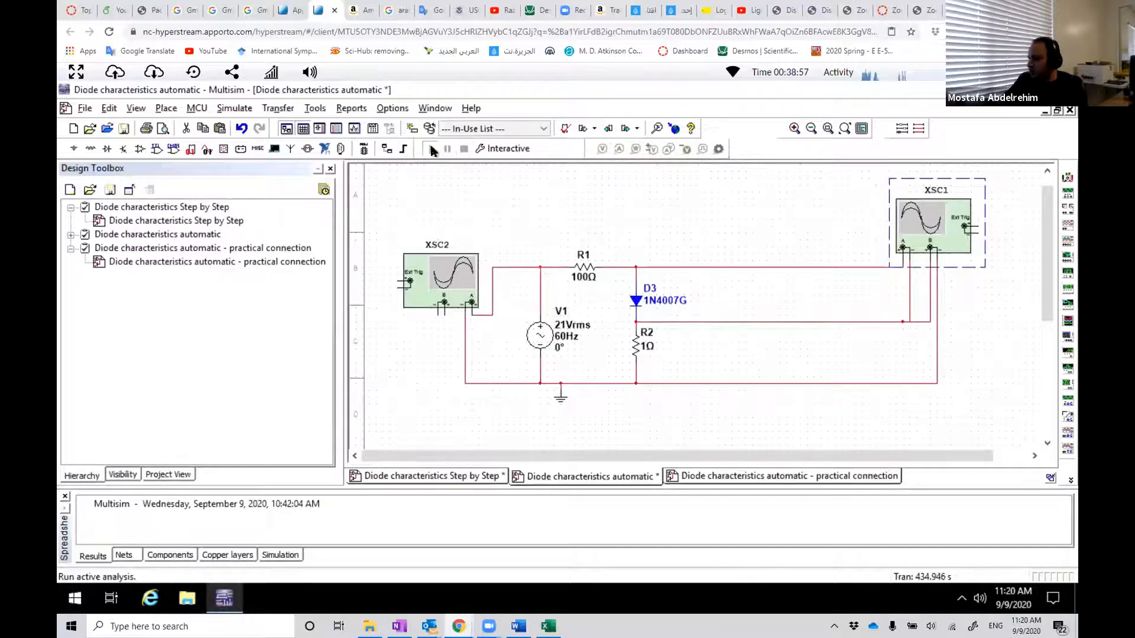
pyautogui.doubleClick(928, 228)
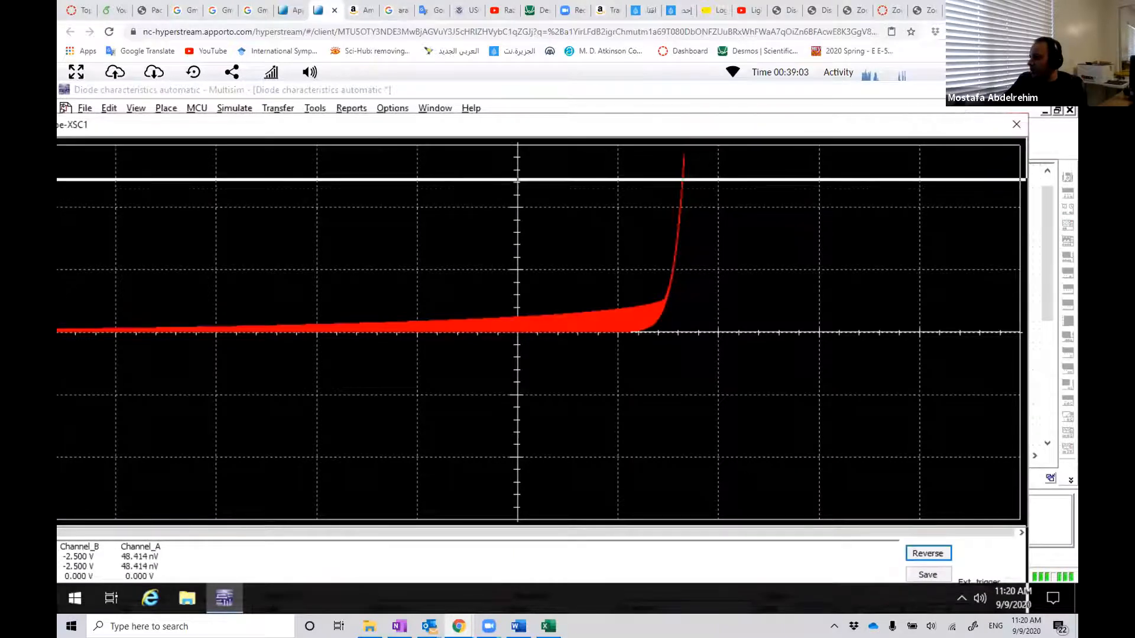
# Shrink and reposition the XSC1 oscilloscope window so its whole display and all its controls fit on screen
pyautogui.moveTo(962, 113); pyautogui.dragTo(861, 201)
pyautogui.moveTo(861, 105); pyautogui.dragTo(861, 104)
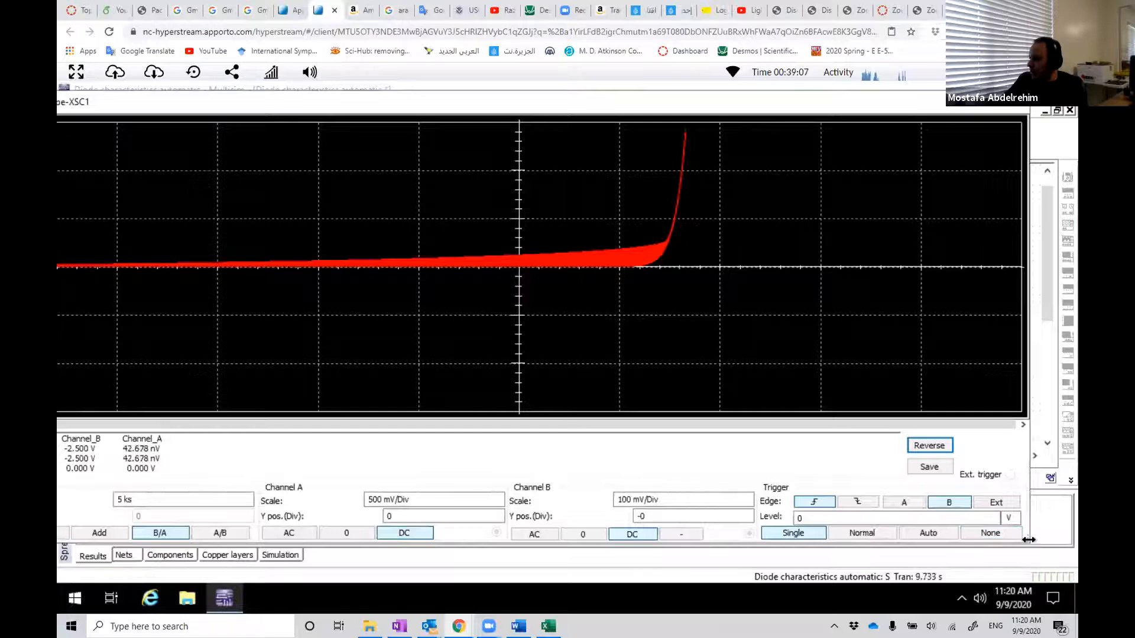
pyautogui.moveTo(1028, 543); pyautogui.dragTo(864, 474)
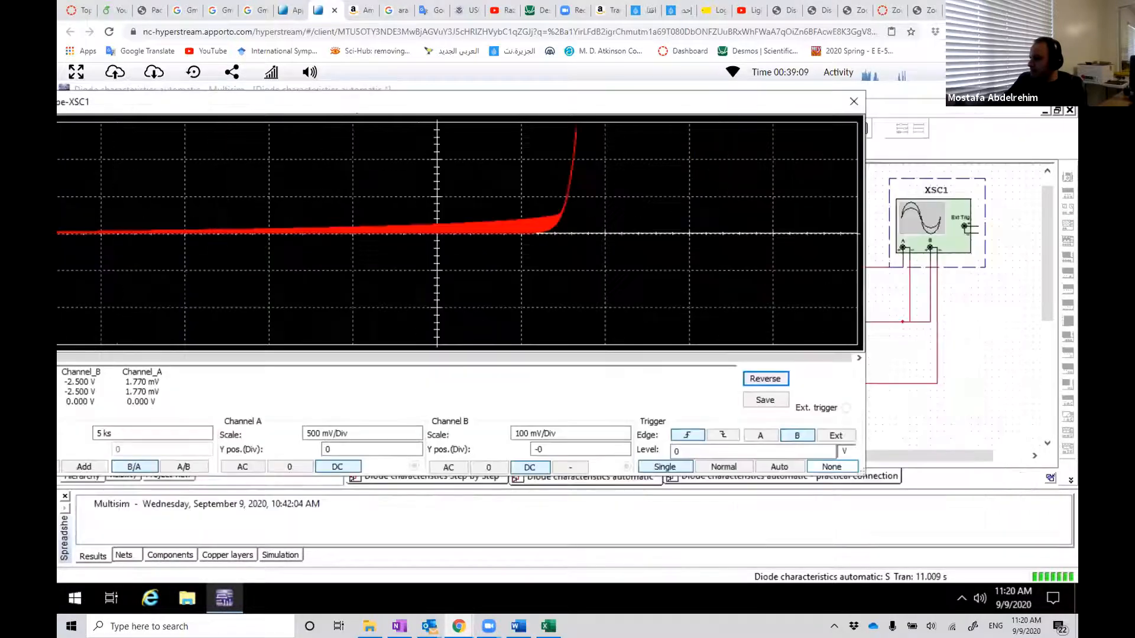
pyautogui.moveTo(536, 136); pyautogui.dragTo(486, 136)
# Lower XSC1's timebase range to 50 ps and set it back up to 100 ps
pyautogui.click(355, 452)
pyautogui.click(361, 455)
pyautogui.click(361, 455)
pyautogui.click(361, 455)
pyautogui.click(361, 455)
pyautogui.click(362, 455)
pyautogui.click(362, 455)
pyautogui.click(362, 455)
pyautogui.click(362, 455)
pyautogui.click(362, 455)
pyautogui.click(362, 455)
pyautogui.click(362, 455)
pyautogui.click(361, 455)
pyautogui.click(362, 455)
pyautogui.click(362, 455)
pyautogui.click(361, 455)
pyautogui.click(361, 455)
pyautogui.click(362, 455)
pyautogui.click(362, 455)
pyautogui.click(362, 455)
pyautogui.click(362, 455)
pyautogui.click(362, 455)
pyautogui.click(362, 455)
pyautogui.click(362, 455)
pyautogui.click(361, 455)
pyautogui.click(362, 455)
pyautogui.click(361, 455)
pyautogui.click(361, 455)
pyautogui.click(362, 455)
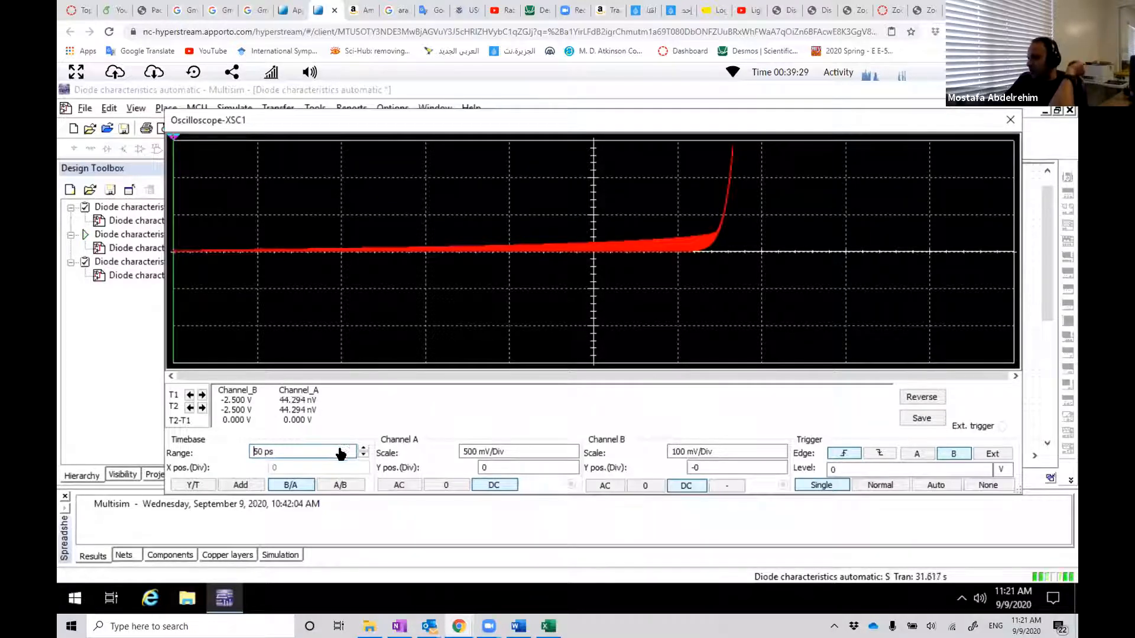
pyautogui.click(362, 448)
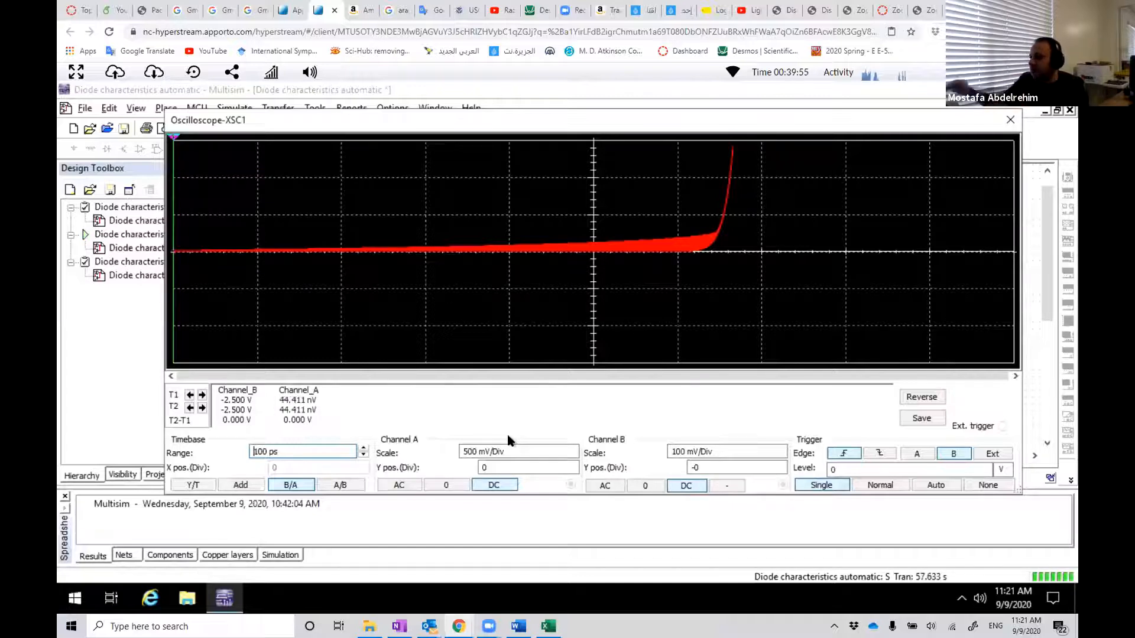
# Switch XSC1 to Y/T display and view channel B, followed by channel A, alone in AC coupling with the other channel set to 0
pyautogui.click(604, 486)
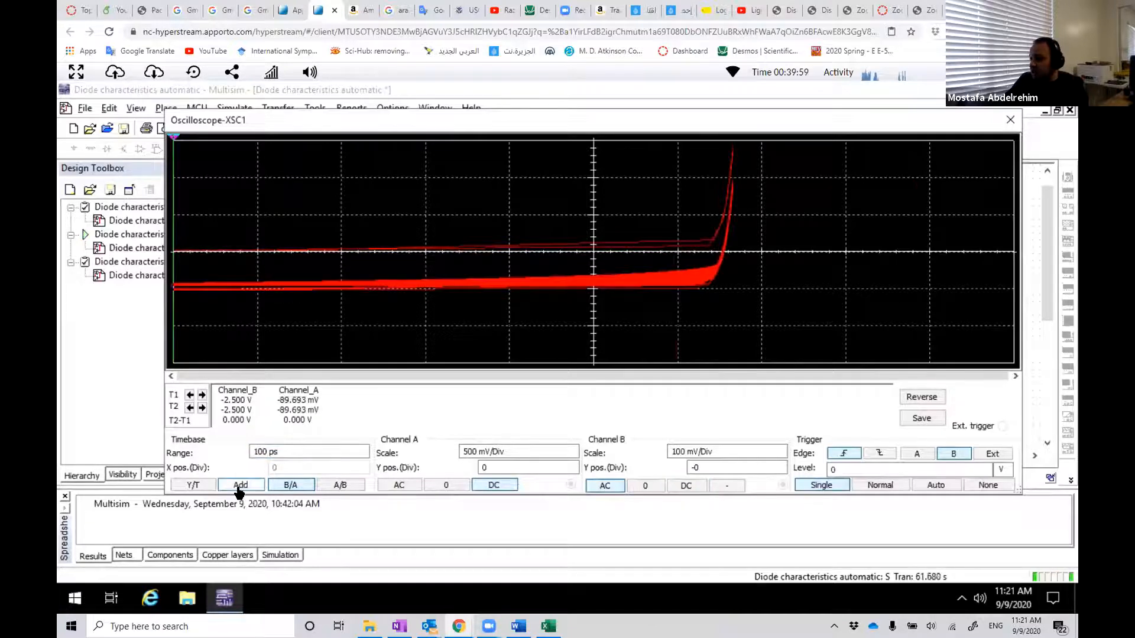
pyautogui.click(194, 485)
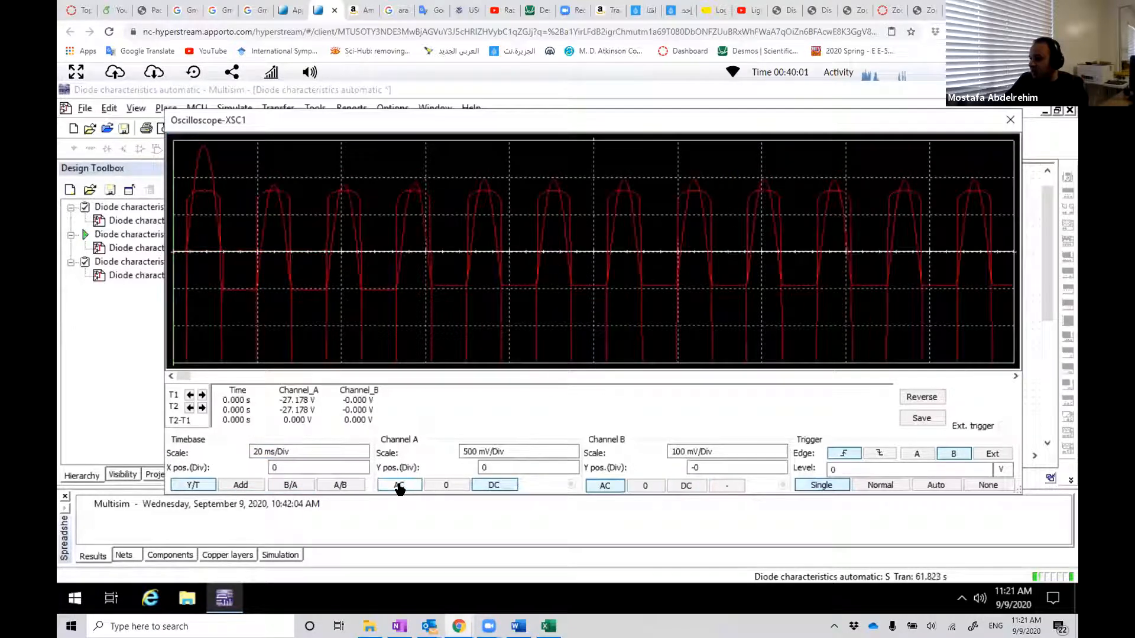
pyautogui.click(438, 486)
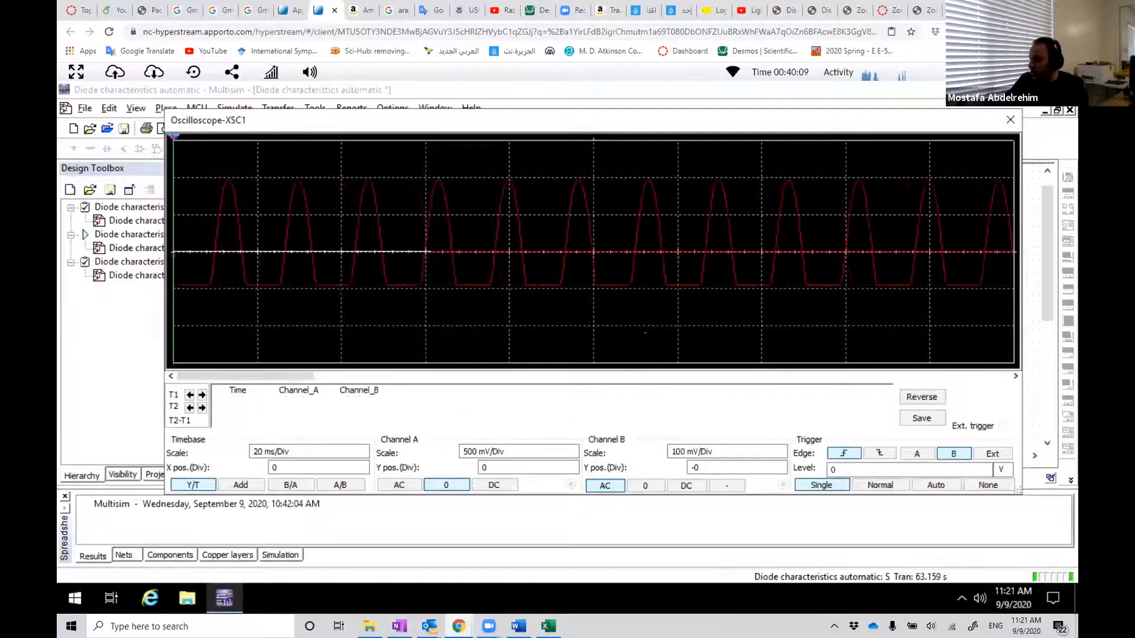
pyautogui.click(399, 484)
pyautogui.click(643, 486)
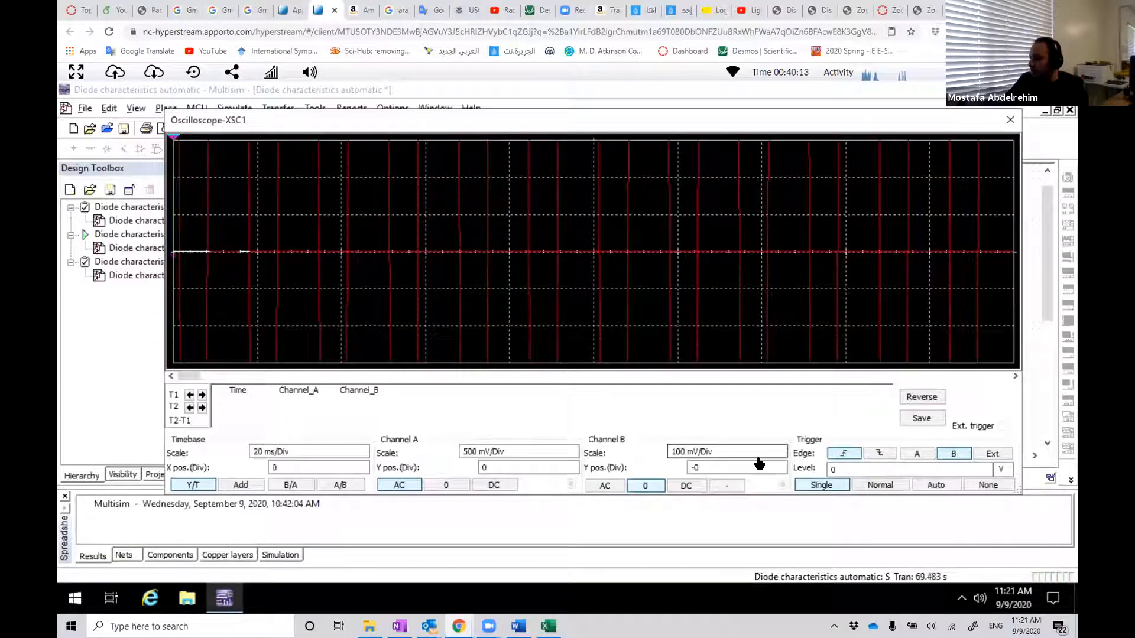
# Raise channel B's scale on XSC1 to 500 kV/Div
pyautogui.click(784, 454)
pyautogui.doubleClick(780, 457)
pyautogui.tripleClick(780, 451)
pyautogui.click(780, 450)
pyautogui.click(780, 451)
pyautogui.click(780, 450)
pyautogui.click(780, 450)
pyautogui.click(780, 450)
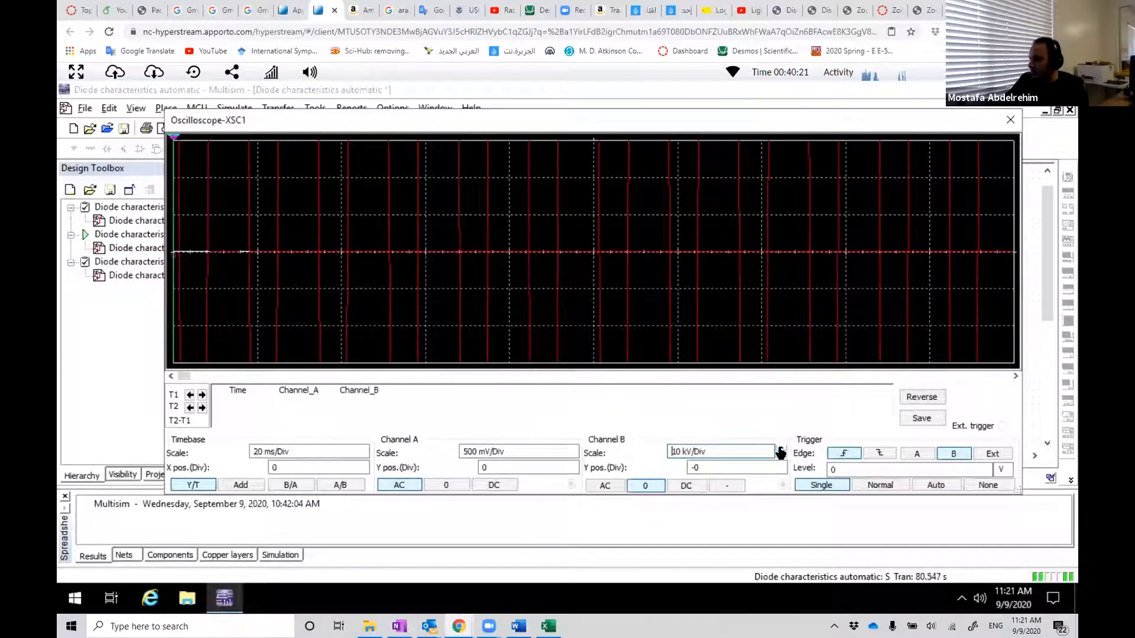
pyautogui.click(780, 450)
pyautogui.click(780, 451)
# Switch XSC1's channel B to AC coupling, lower its scale to 2 kV/Div, and set channel A to 0
pyautogui.click(617, 486)
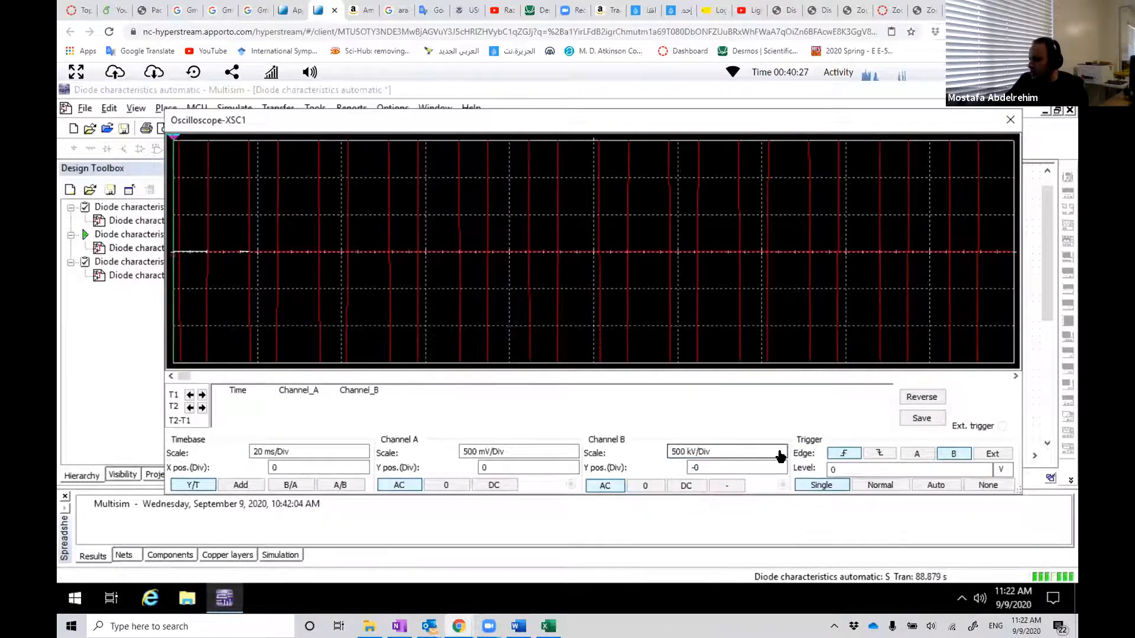
pyautogui.click(782, 456)
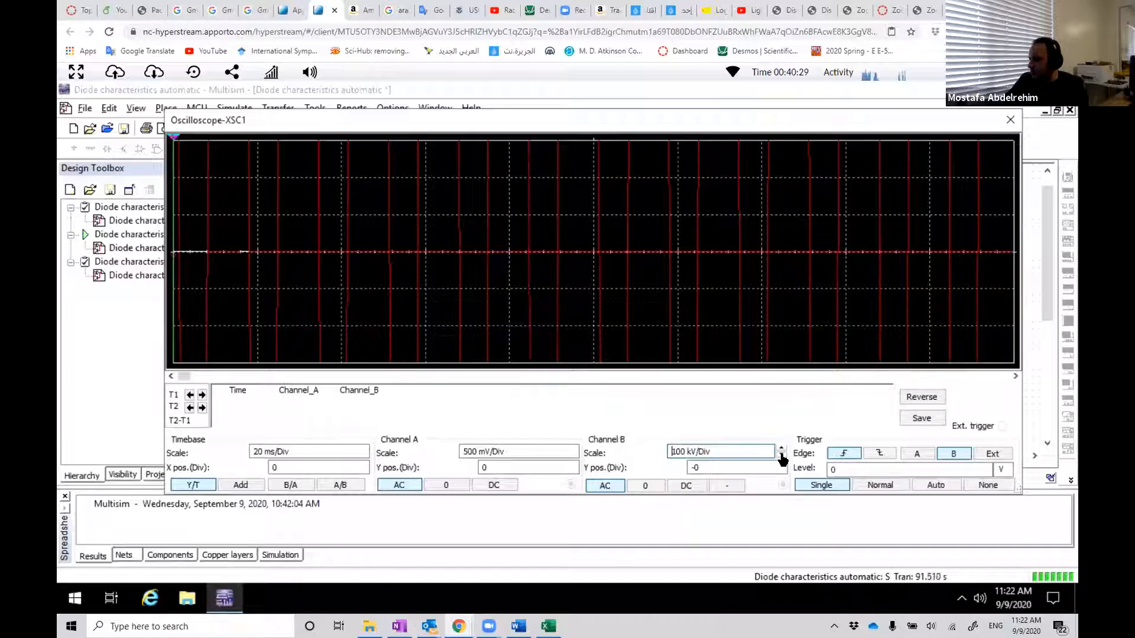
pyautogui.click(782, 456)
pyautogui.click(782, 457)
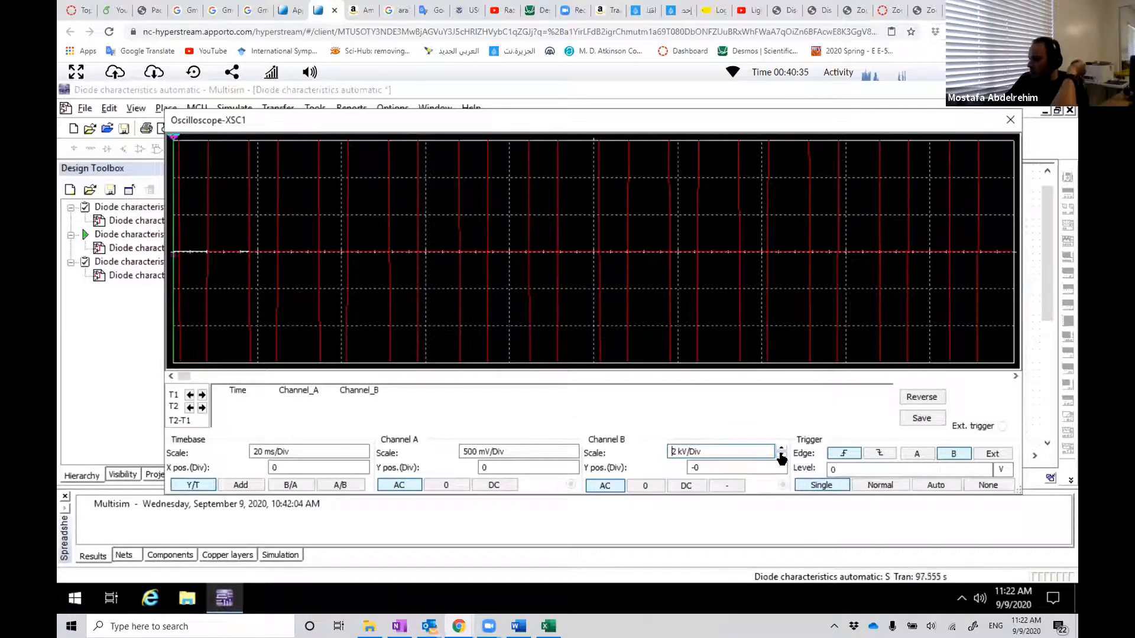
pyautogui.click(445, 484)
# Adjust channel B's scale on XSC1 to 100 mV/Div so its waveform fits the display
pyautogui.click(780, 453)
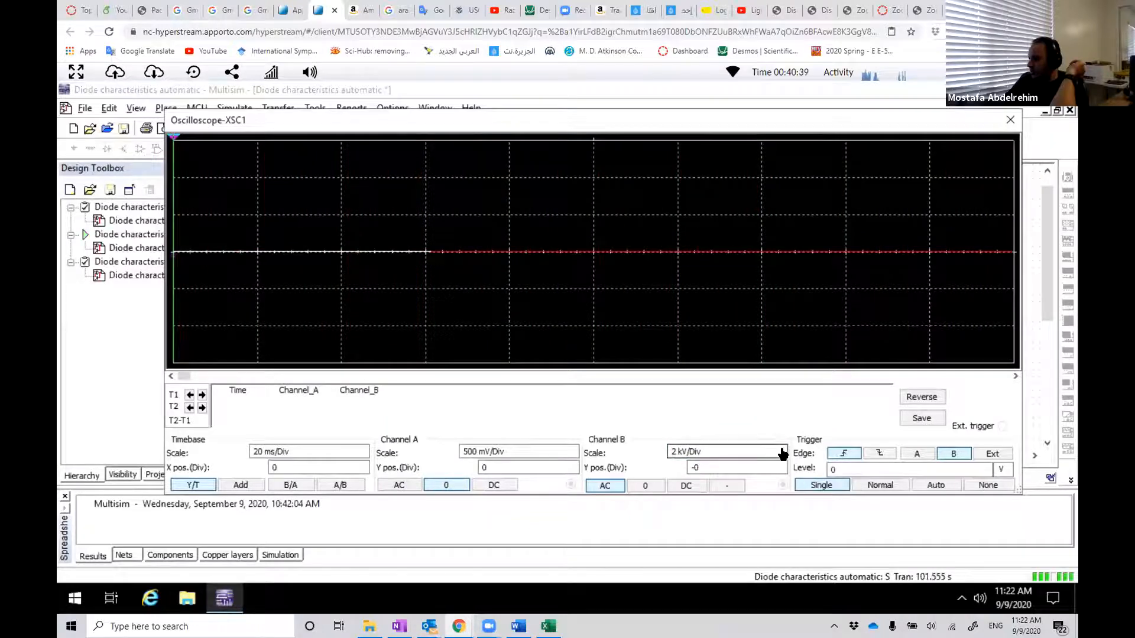
pyautogui.click(780, 449)
pyautogui.click(780, 449)
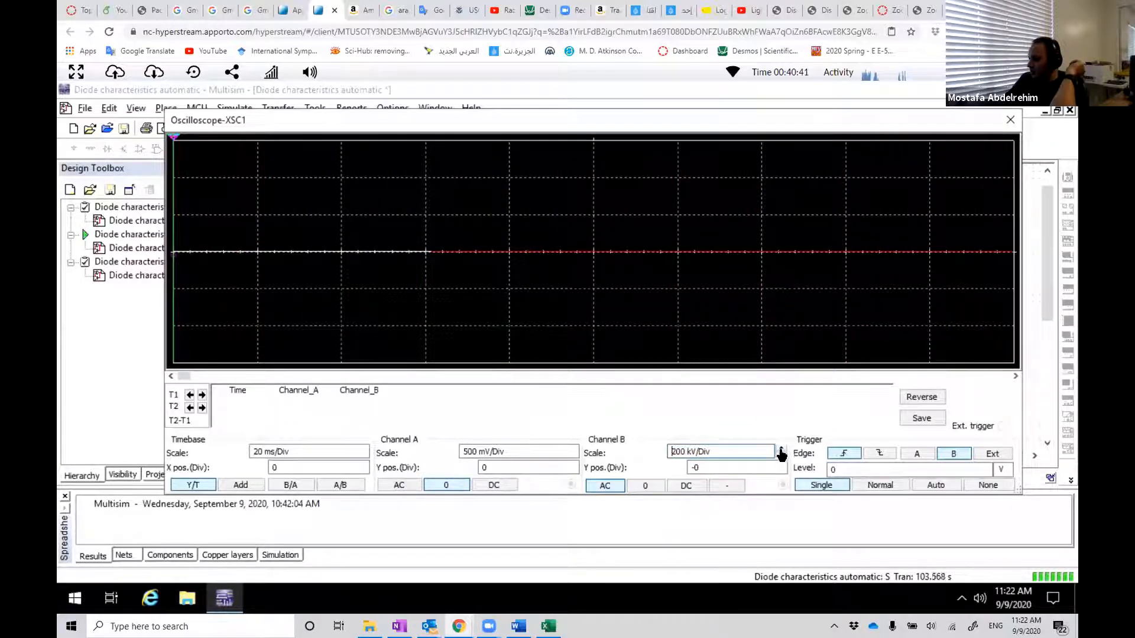
pyautogui.click(781, 455)
pyautogui.click(781, 455)
pyautogui.click(780, 456)
pyautogui.click(781, 455)
pyautogui.click(780, 456)
pyautogui.click(781, 456)
pyautogui.click(781, 456)
pyautogui.click(780, 455)
pyautogui.click(781, 455)
pyautogui.click(780, 456)
pyautogui.click(780, 449)
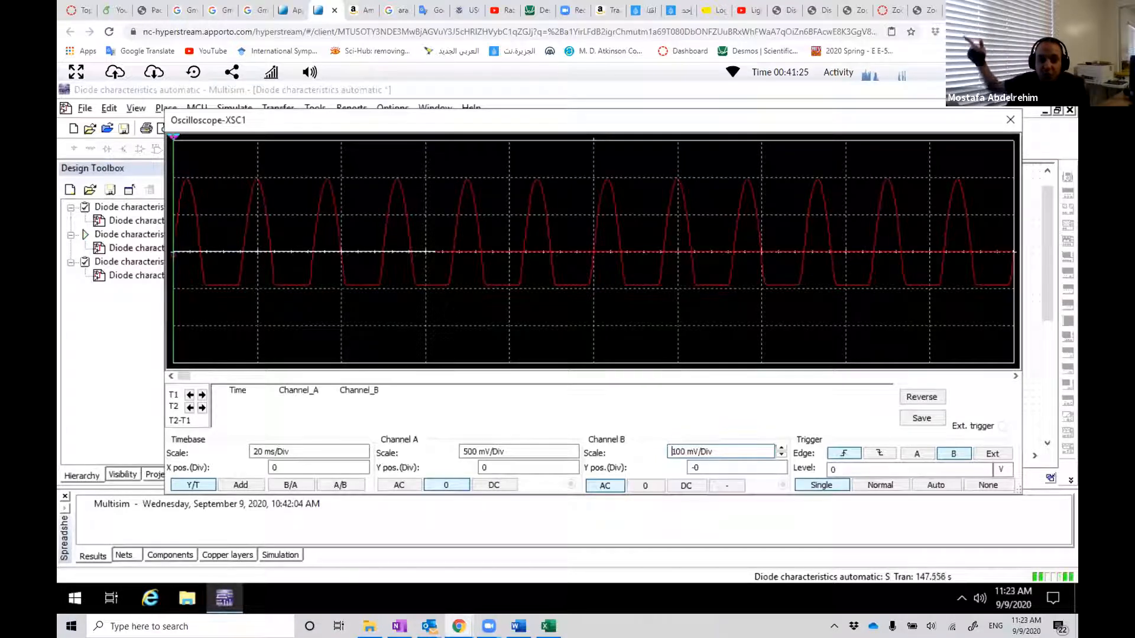
# Close XSC1, open XSC2 enlarged to view the source waveform with its controls, and close it again
pyautogui.click(1010, 120)
pyautogui.doubleClick(449, 274)
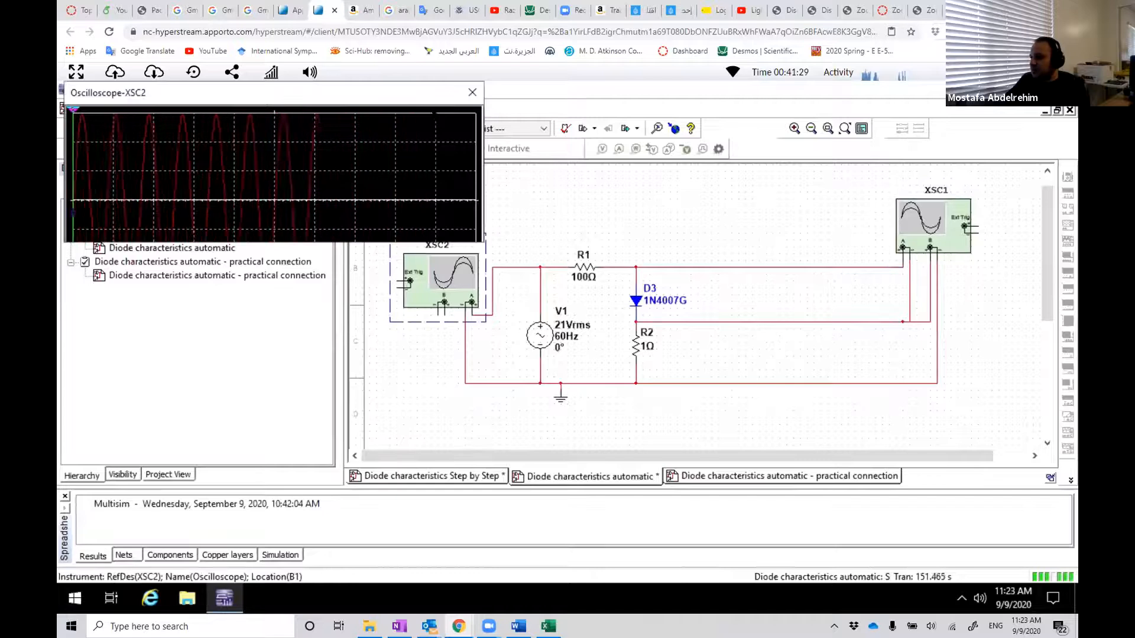
pyautogui.moveTo(485, 241); pyautogui.dragTo(787, 418)
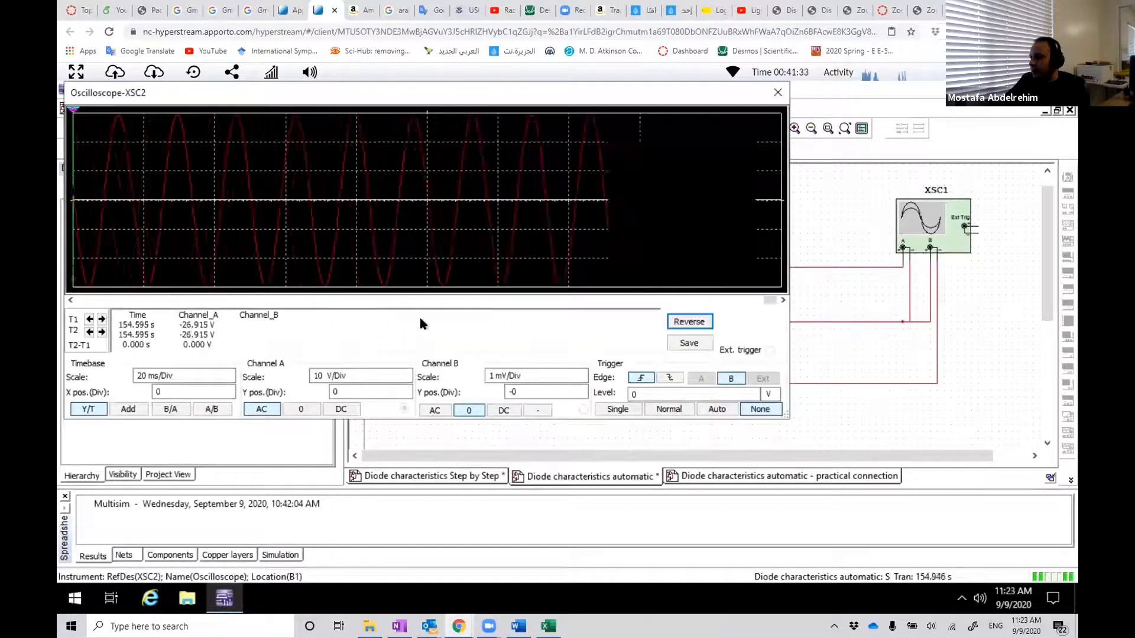
pyautogui.moveTo(420, 93); pyautogui.dragTo(471, 101)
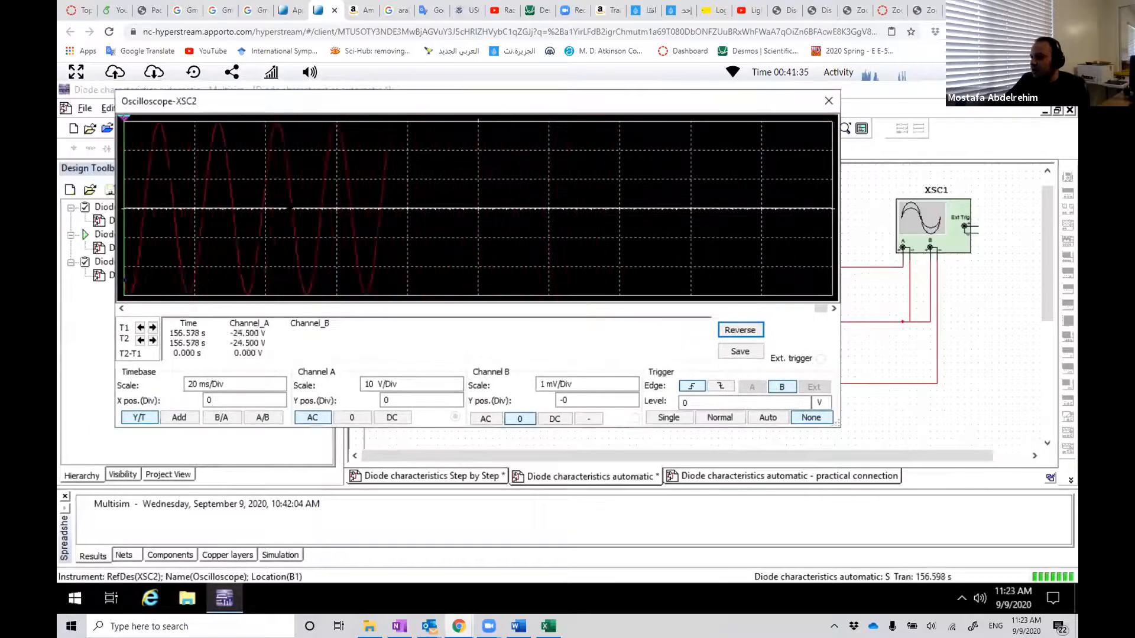
pyautogui.click(828, 101)
# Reopen XSC1, switch channel A to AC coupling and set channel B to 0
pyautogui.doubleClick(907, 214)
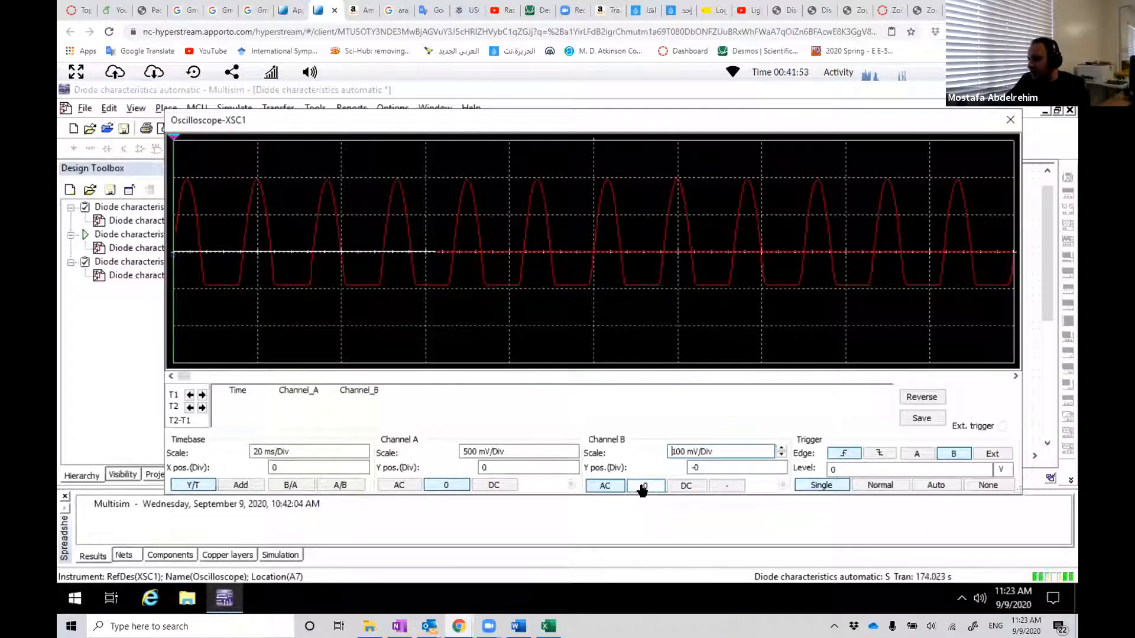
pyautogui.click(397, 485)
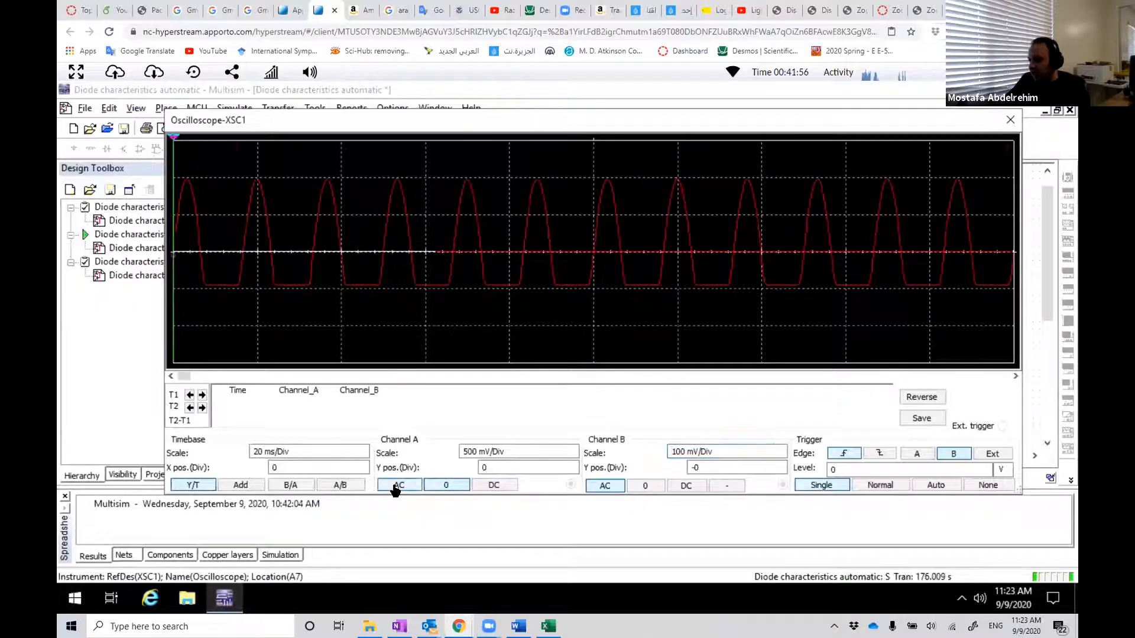
pyautogui.click(644, 485)
# Adjust channel A's scale on XSC1 to 10 V/Div so its waveform fits the display
pyautogui.click(462, 452)
pyautogui.click(573, 456)
pyautogui.click(572, 456)
pyautogui.click(573, 456)
pyautogui.click(572, 456)
pyautogui.click(573, 456)
pyautogui.click(573, 449)
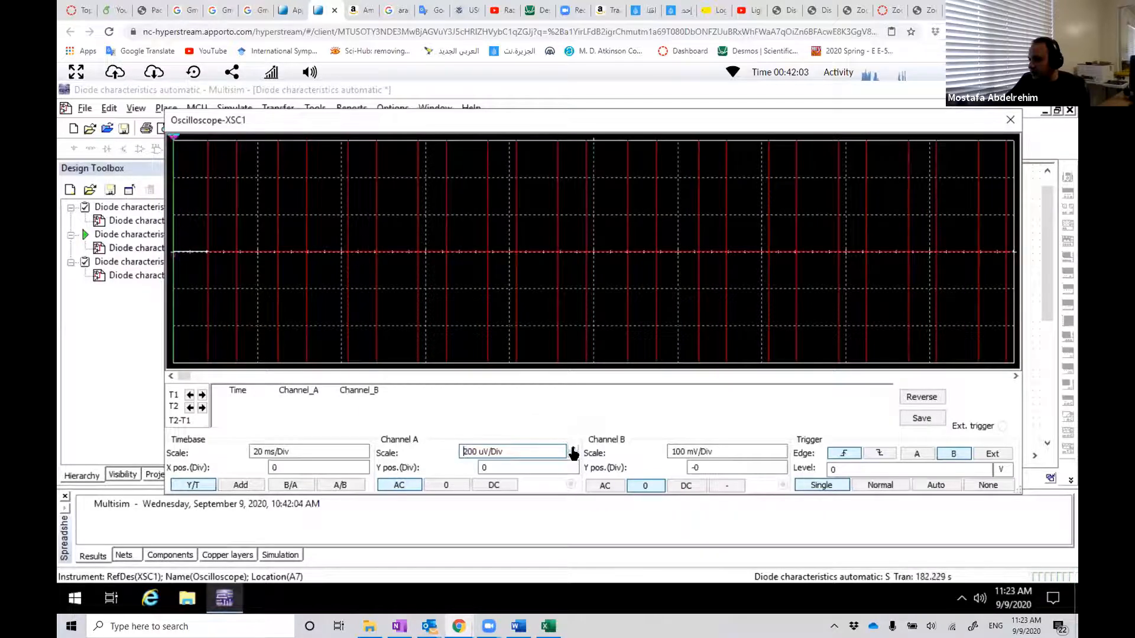
pyautogui.click(573, 449)
pyautogui.click(573, 449)
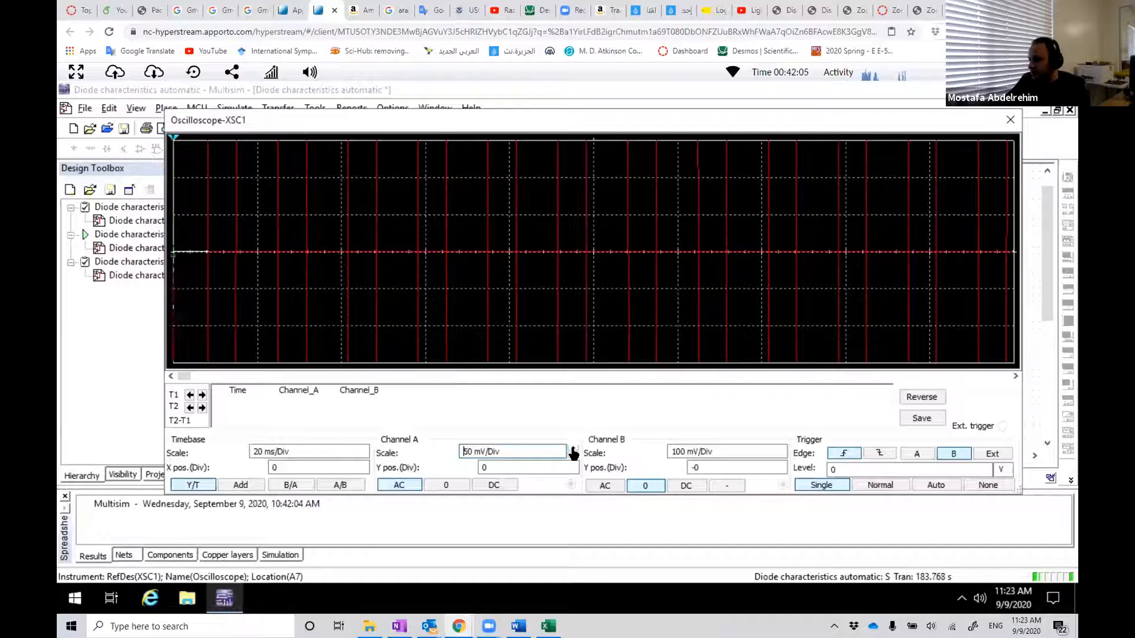
pyautogui.click(572, 449)
pyautogui.click(573, 449)
pyautogui.click(573, 449)
pyautogui.click(572, 449)
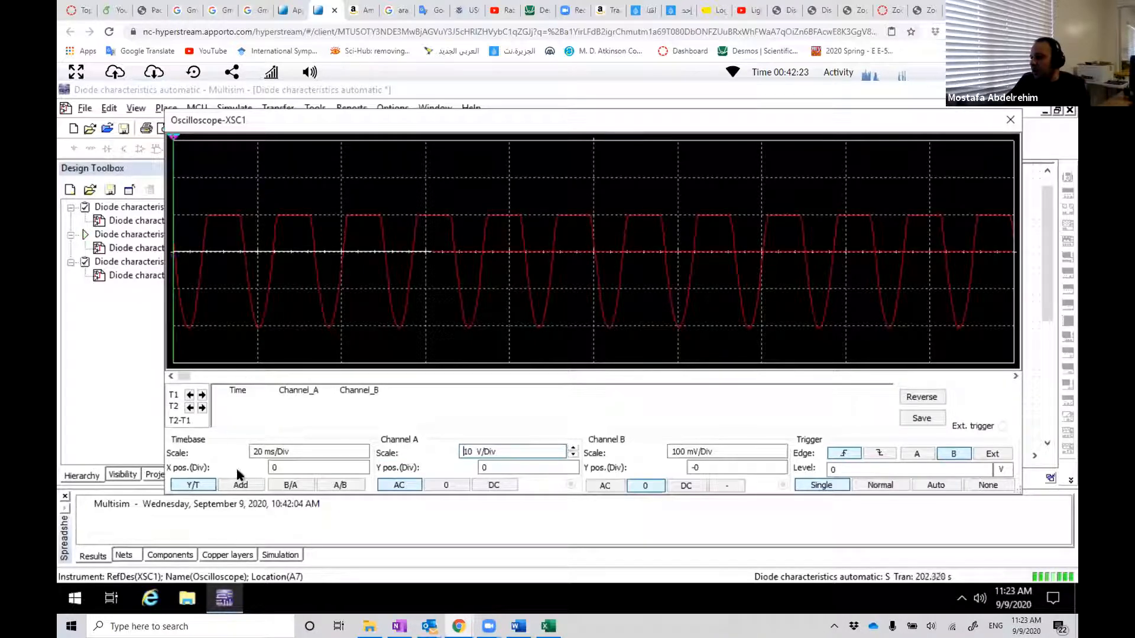
# Switch XSC1 to B/A display and lower channel A's scale to 1 V/Div
pyautogui.click(290, 484)
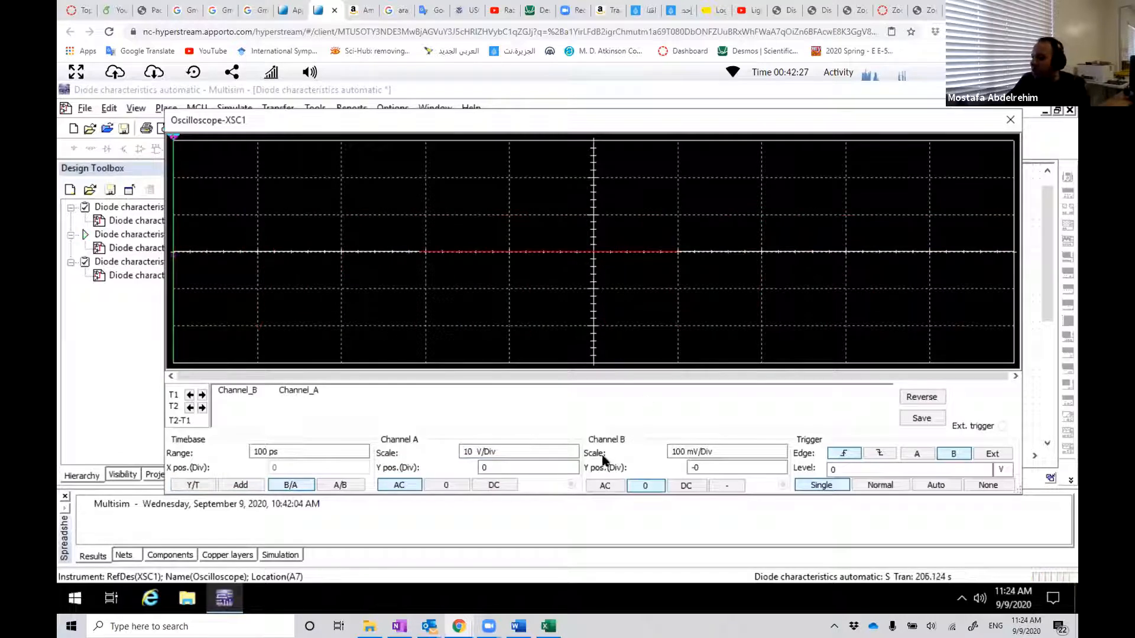
pyautogui.click(575, 454)
pyautogui.click(574, 456)
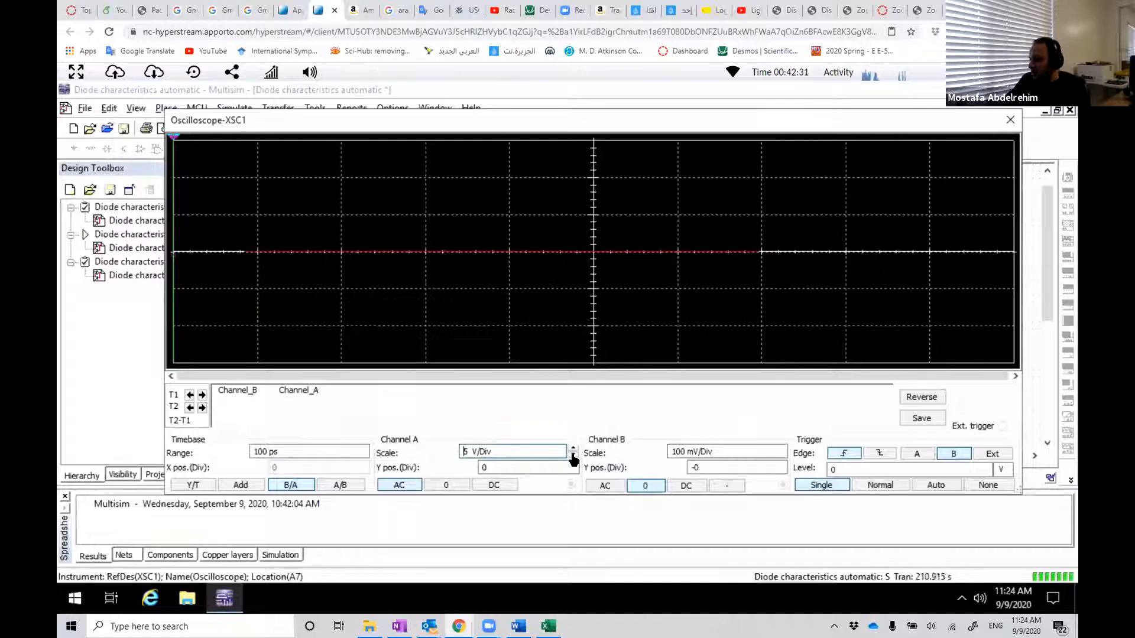
pyautogui.click(573, 456)
pyautogui.click(574, 457)
pyautogui.click(573, 448)
pyautogui.click(573, 449)
pyautogui.click(573, 456)
pyautogui.click(573, 456)
# Raise channel B's scale to 2 V/Div and bring it down to 50 uV/Div
pyautogui.click(782, 449)
pyautogui.click(781, 449)
pyautogui.click(781, 449)
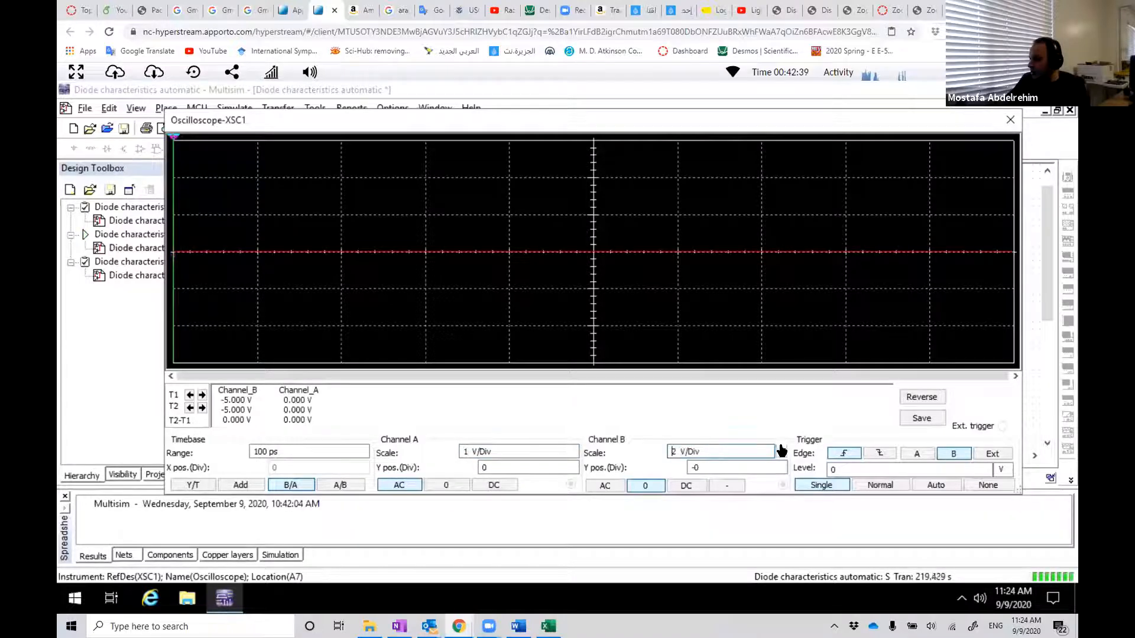
pyautogui.click(781, 456)
pyautogui.click(781, 456)
pyautogui.click(780, 456)
pyautogui.click(781, 456)
pyautogui.click(781, 456)
pyautogui.click(780, 457)
pyautogui.click(780, 456)
pyautogui.click(781, 456)
# Lower channel A's scale to 500 mV/Div, move XSC1 higher, and check the oscilloscope settings pictured in Lab 2.docx in Word
pyautogui.click(575, 457)
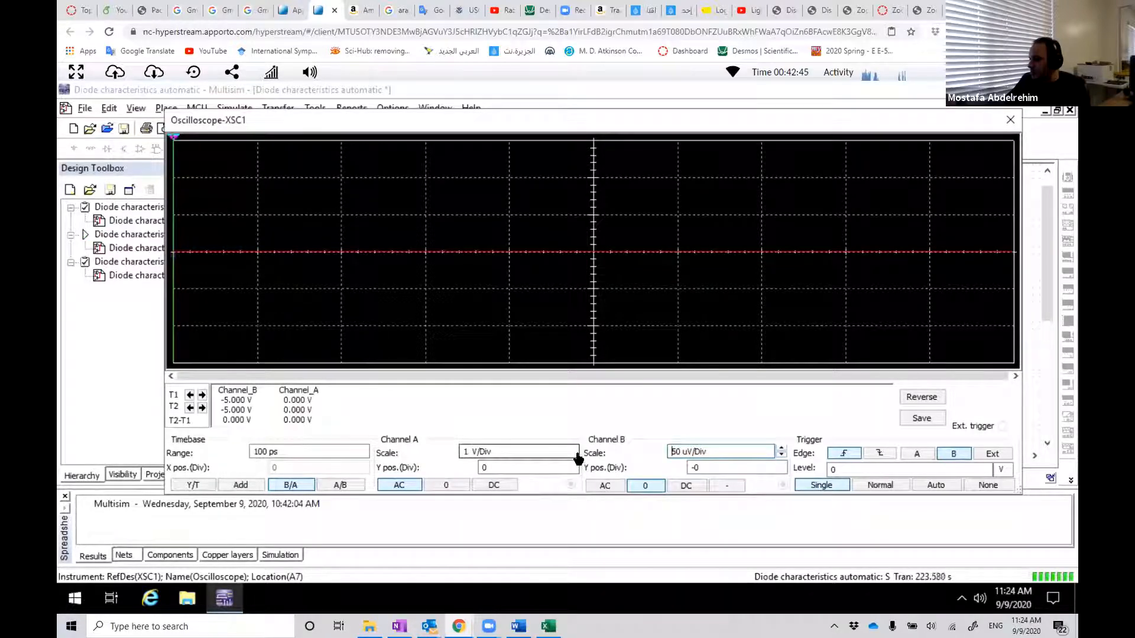
pyautogui.click(573, 454)
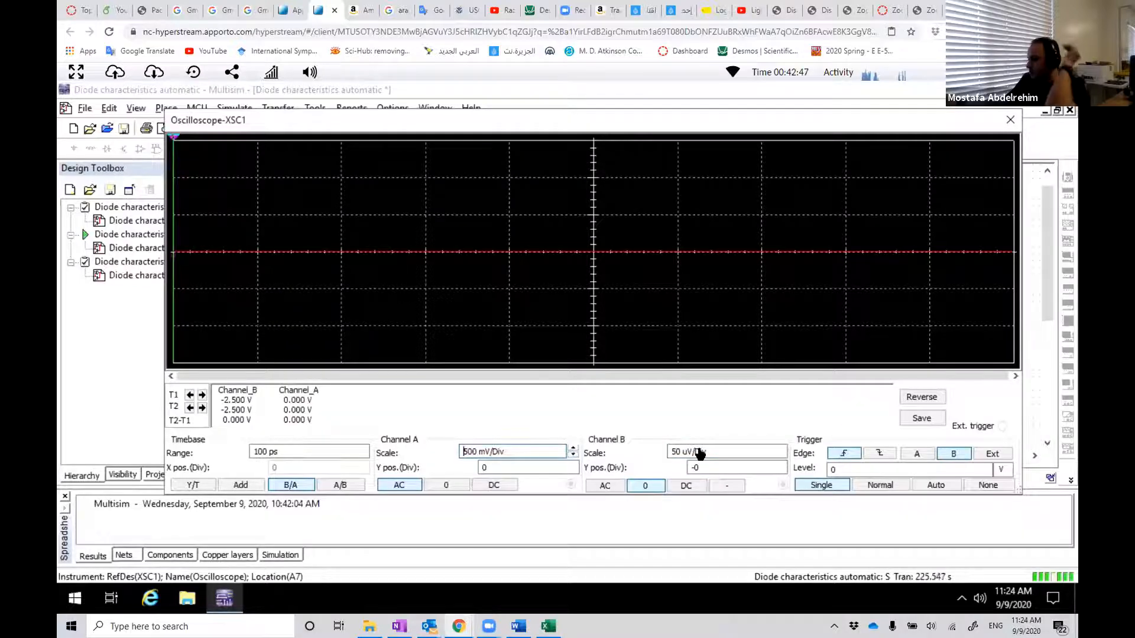
pyautogui.moveTo(778, 120); pyautogui.dragTo(706, 97)
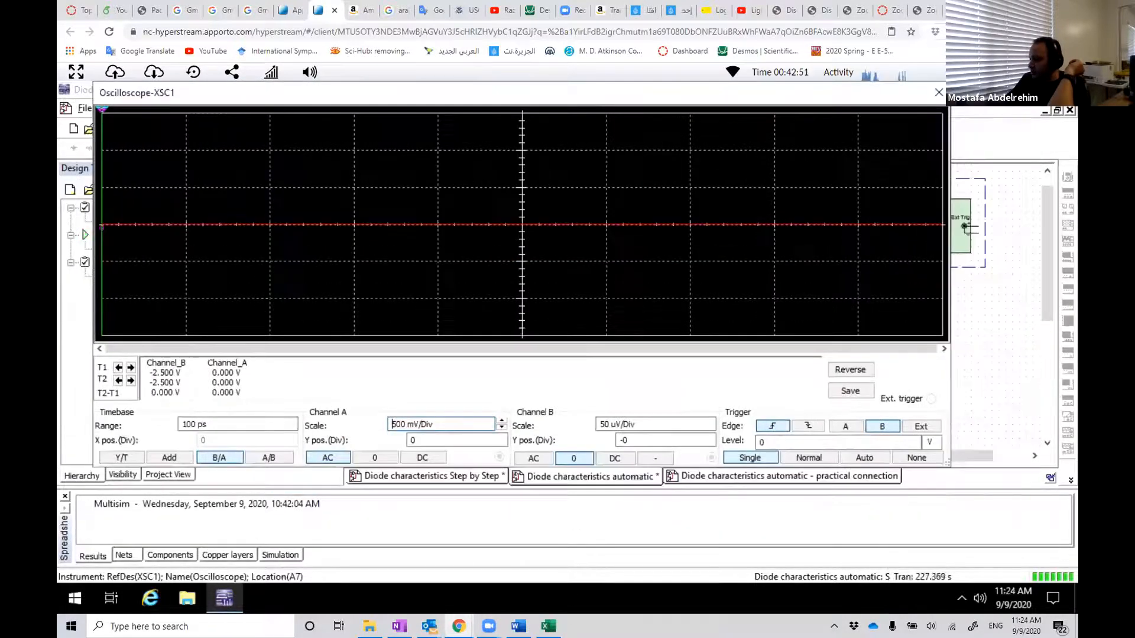
pyautogui.click(518, 626)
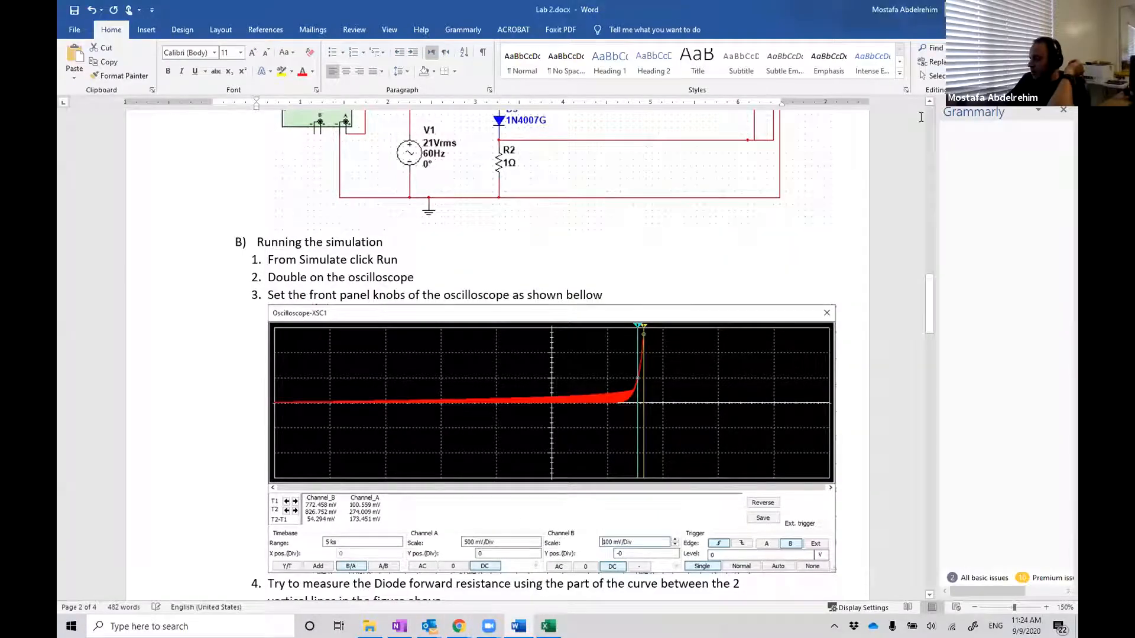
pyautogui.hotkey('alt', 'Tab')
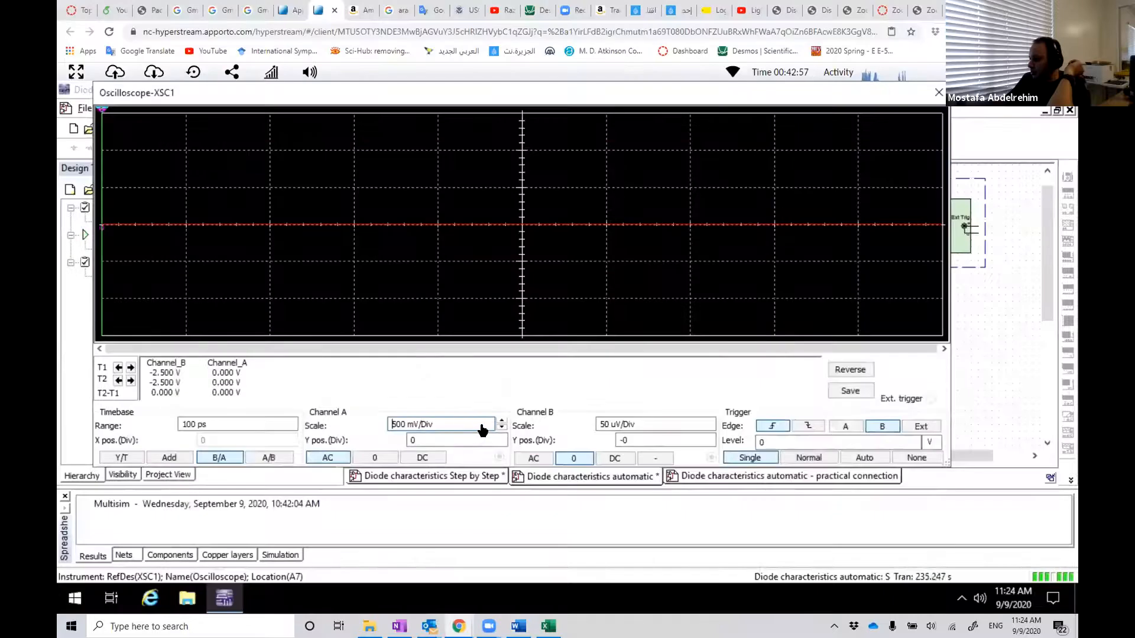
# Set channel B's scale on XSC1 to 100 mV/Div to match the handout
pyautogui.click(710, 421)
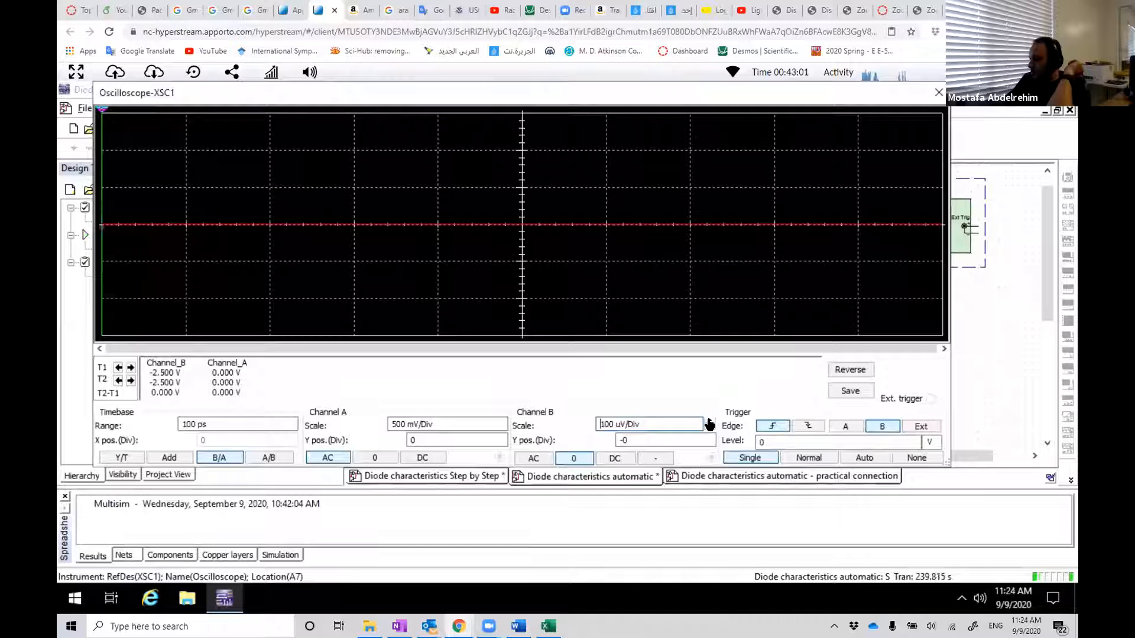
pyautogui.click(710, 422)
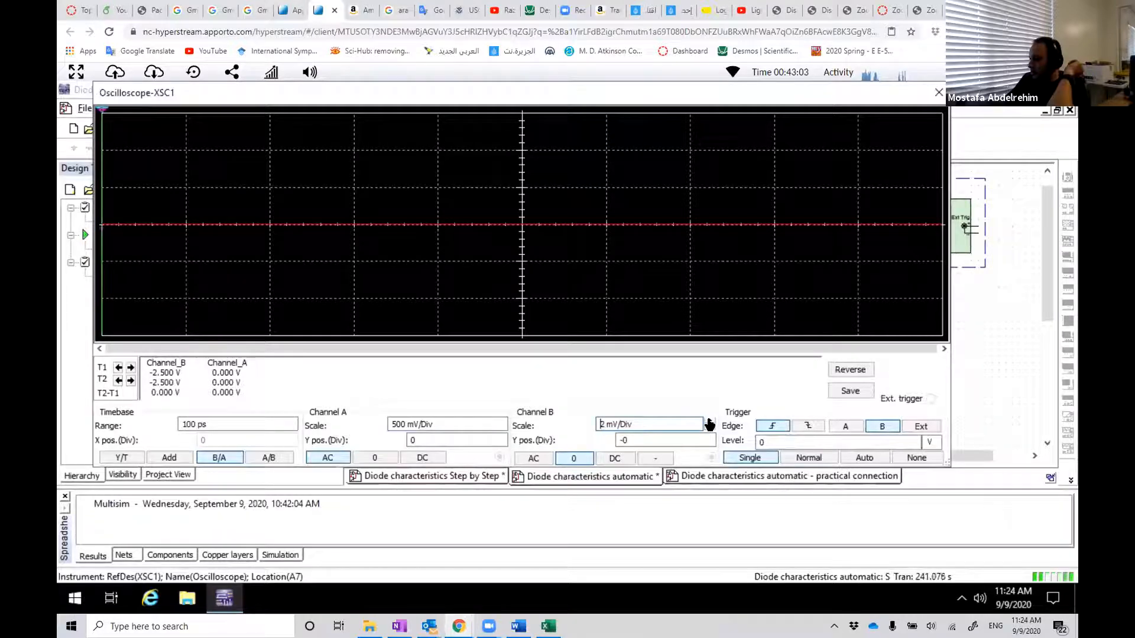
pyautogui.click(710, 421)
pyautogui.click(709, 421)
pyautogui.click(710, 421)
pyautogui.click(710, 421)
pyautogui.click(710, 421)
pyautogui.click(710, 421)
pyautogui.click(709, 433)
# Try AC coupling on channel B, and set both XSC1 channels to DC coupling to plot the diode curve
pyautogui.click(533, 459)
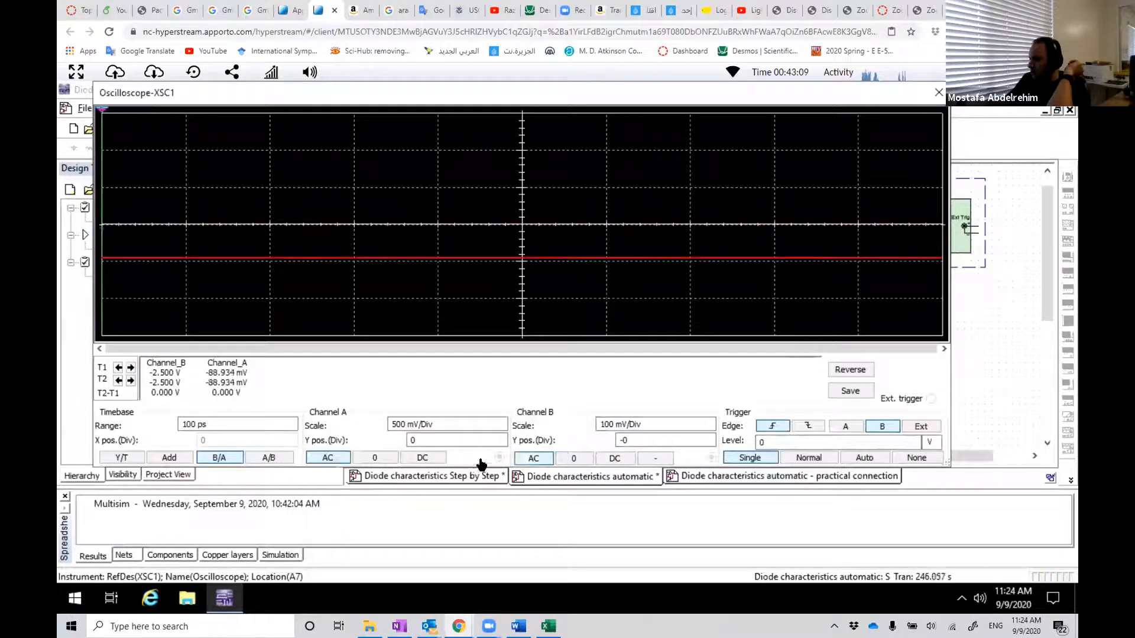
pyautogui.click(422, 457)
pyautogui.click(614, 458)
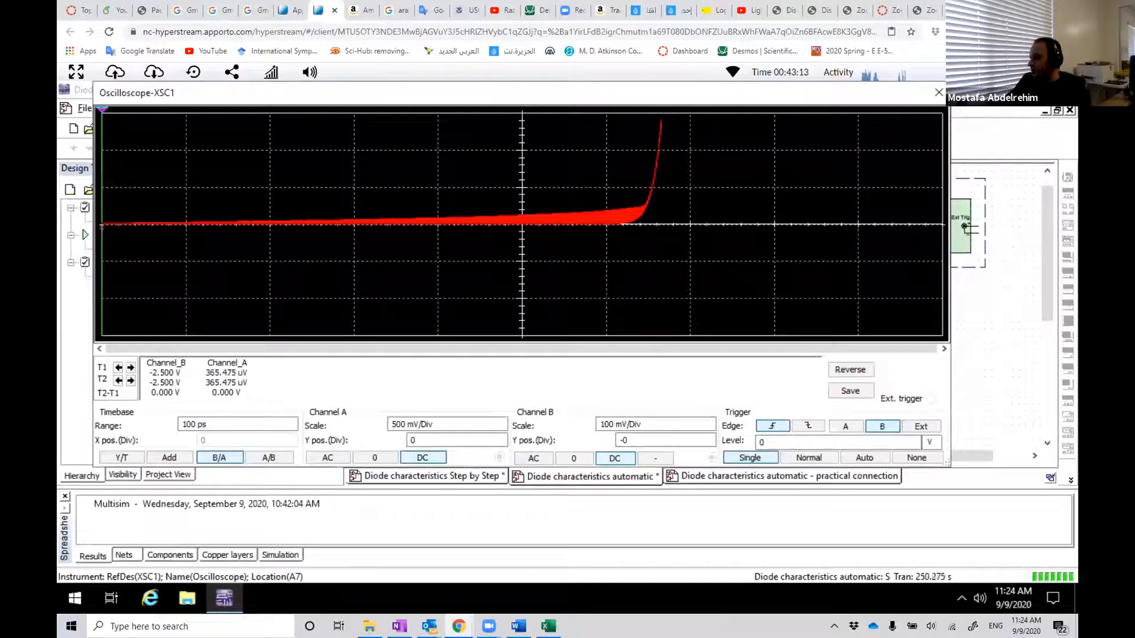
# Reposition the XSC1 window to keep the whole display in view and set channel A's scale to 1 V/Div
pyautogui.moveTo(658, 94); pyautogui.dragTo(657, 121)
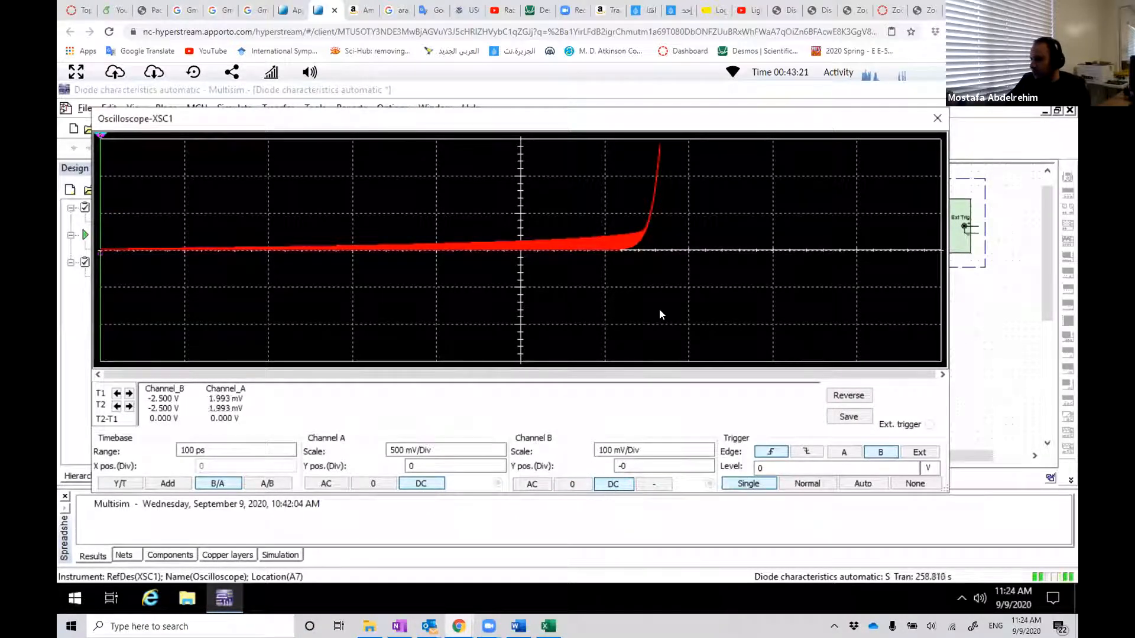
pyautogui.moveTo(540, 126); pyautogui.dragTo(556, 103)
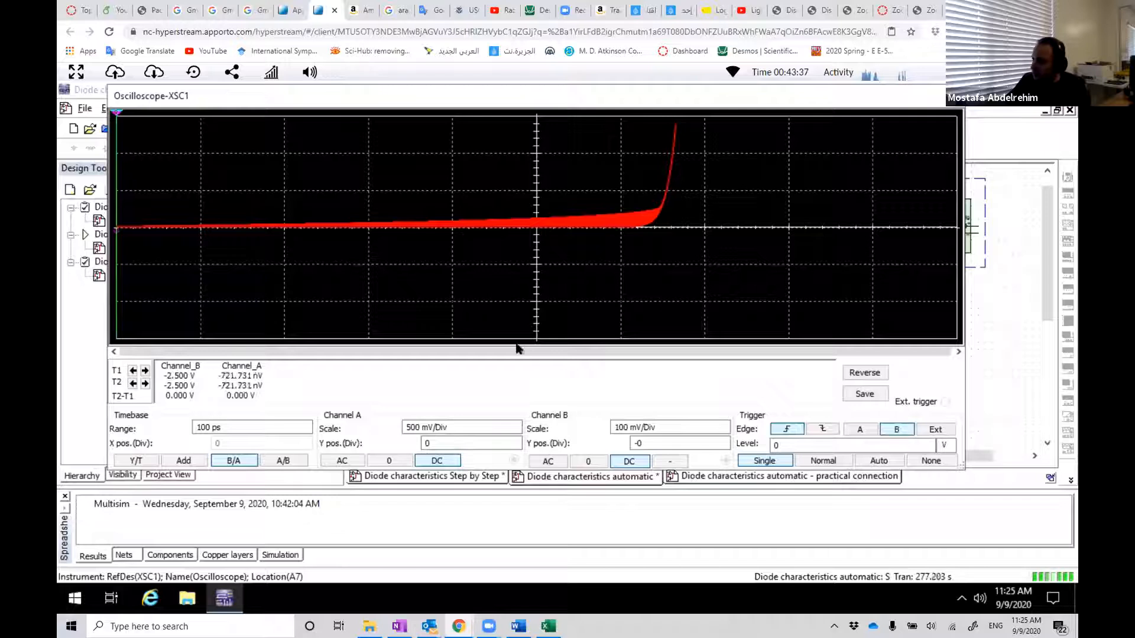
pyautogui.click(516, 424)
pyautogui.click(517, 423)
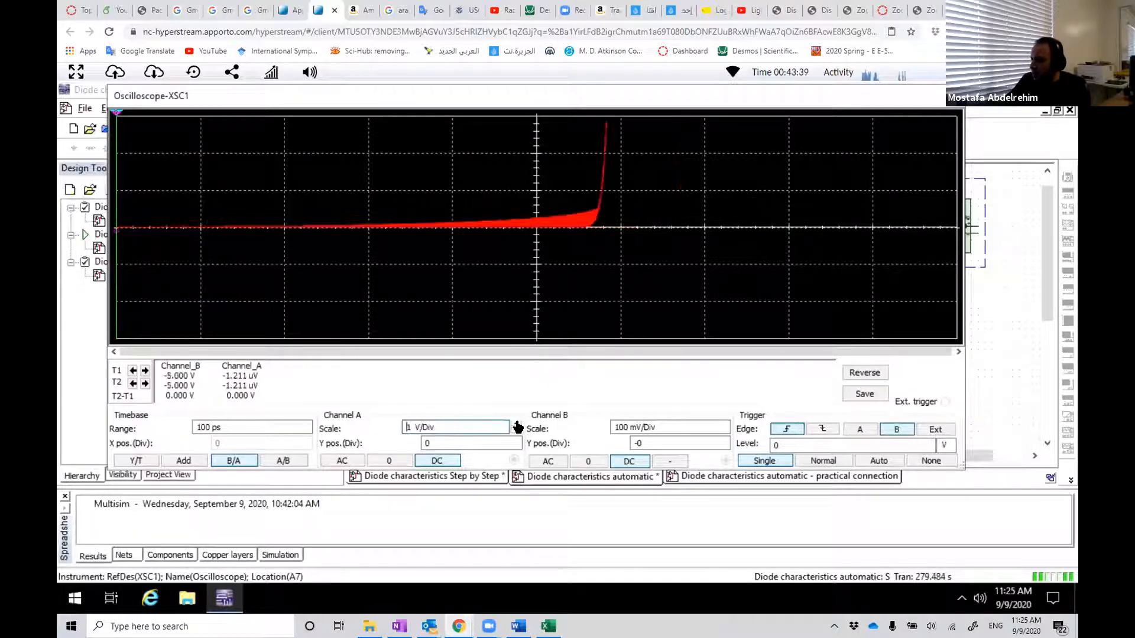
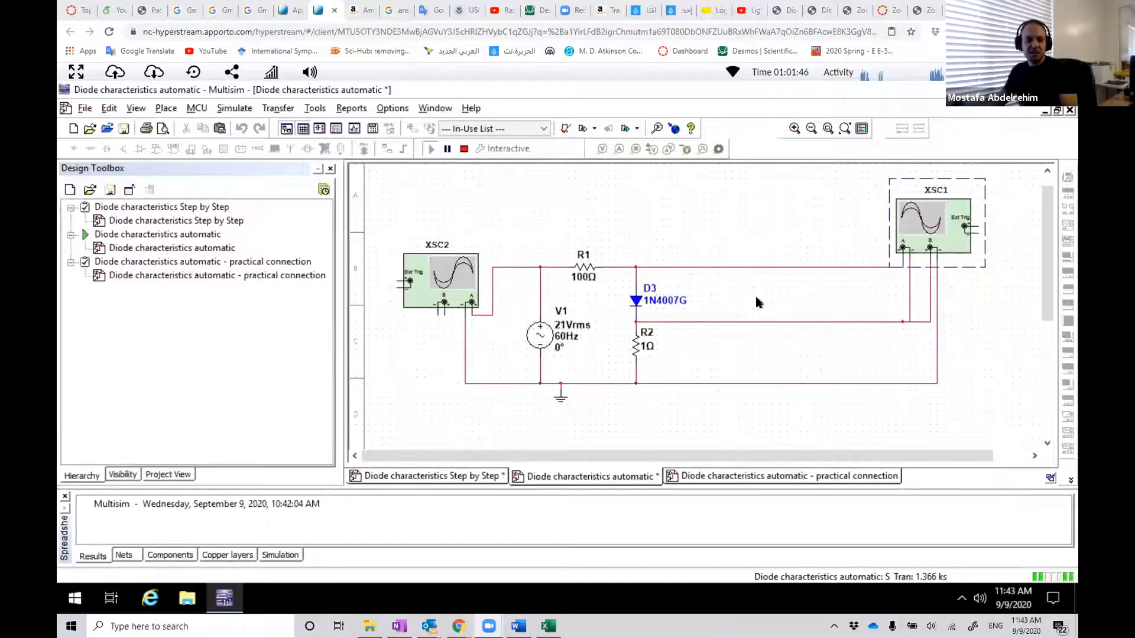
# Reopen XSC1 and place both measurement cursors close together on the steep forward part of the diode curve
pyautogui.doubleClick(945, 221)
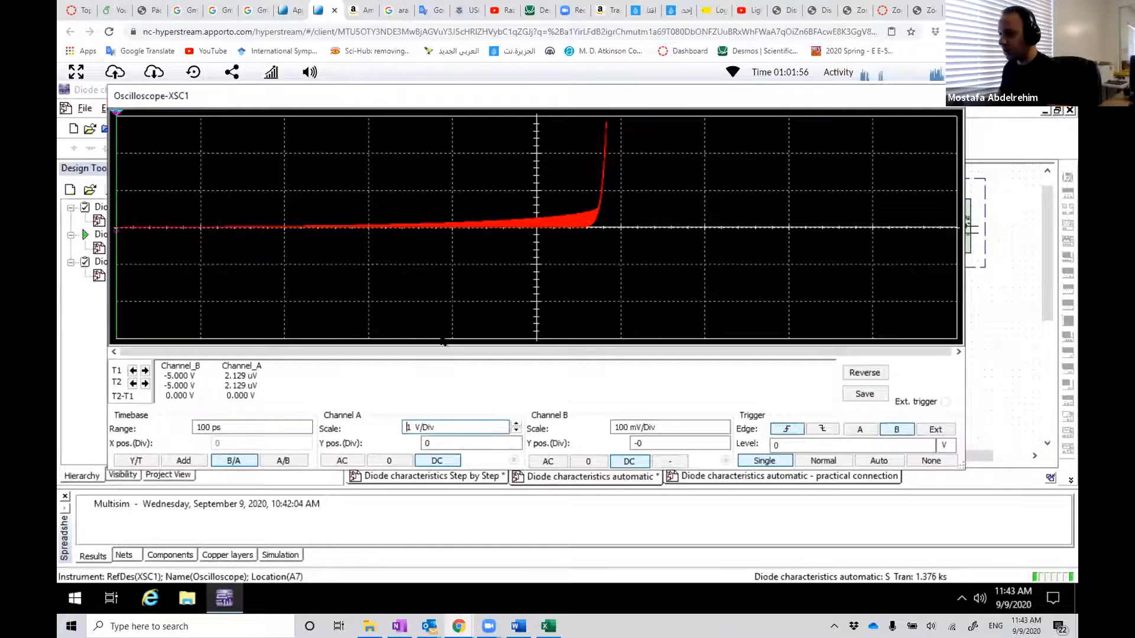
pyautogui.moveTo(117, 112); pyautogui.dragTo(607, 112)
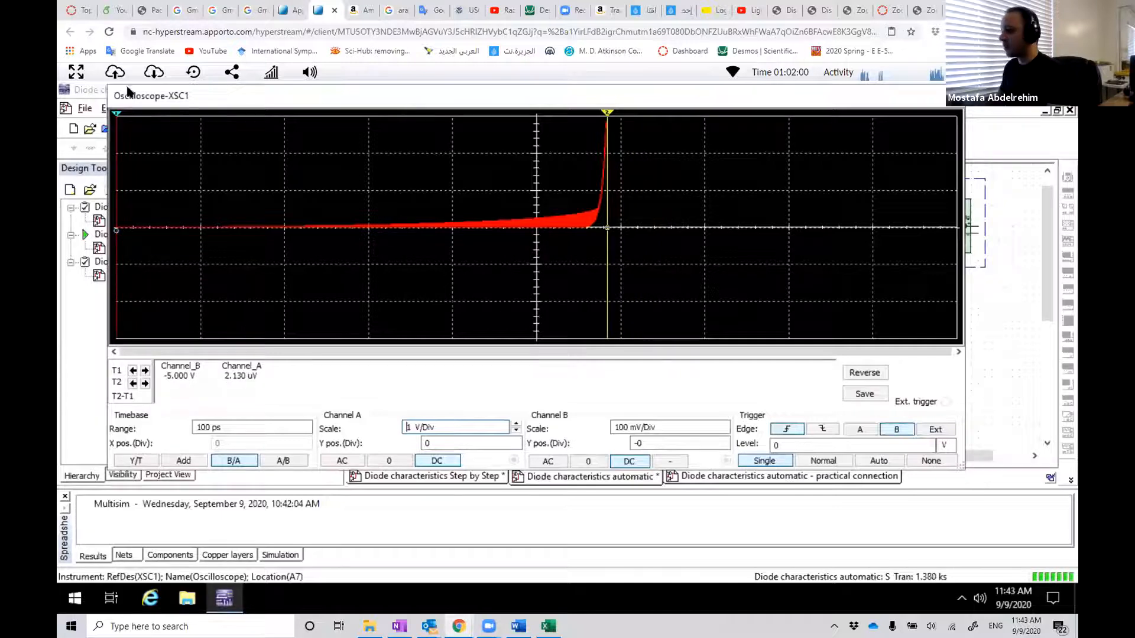
pyautogui.moveTo(117, 112); pyautogui.dragTo(602, 112)
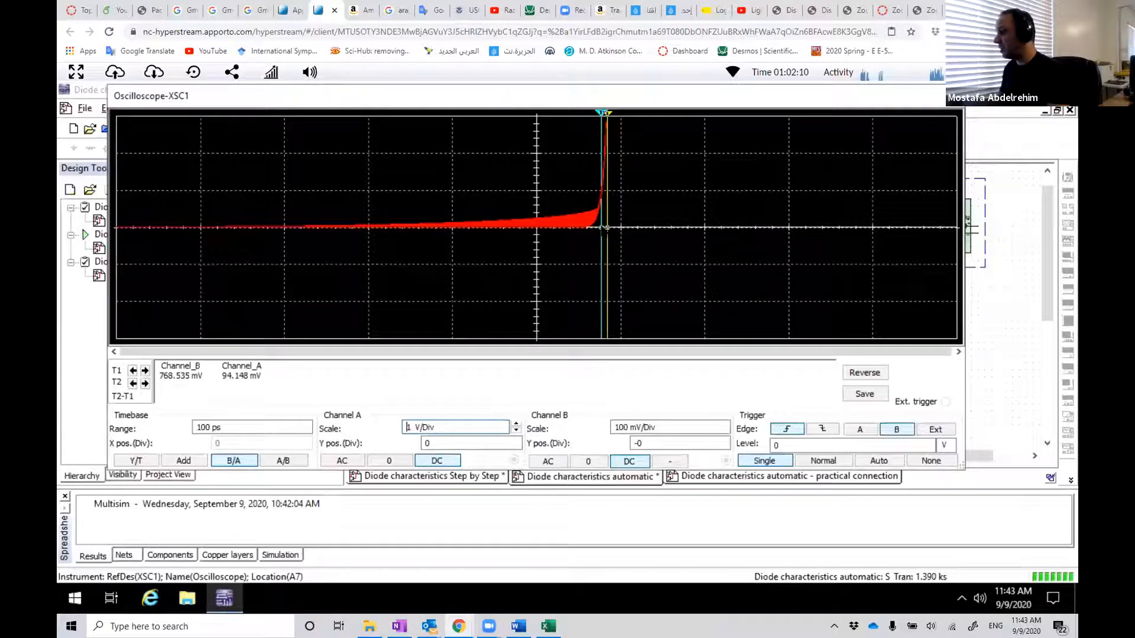
# Select Channel B/A as the trace that the XSC1 measurement cursors read
pyautogui.rightClick(647, 155)
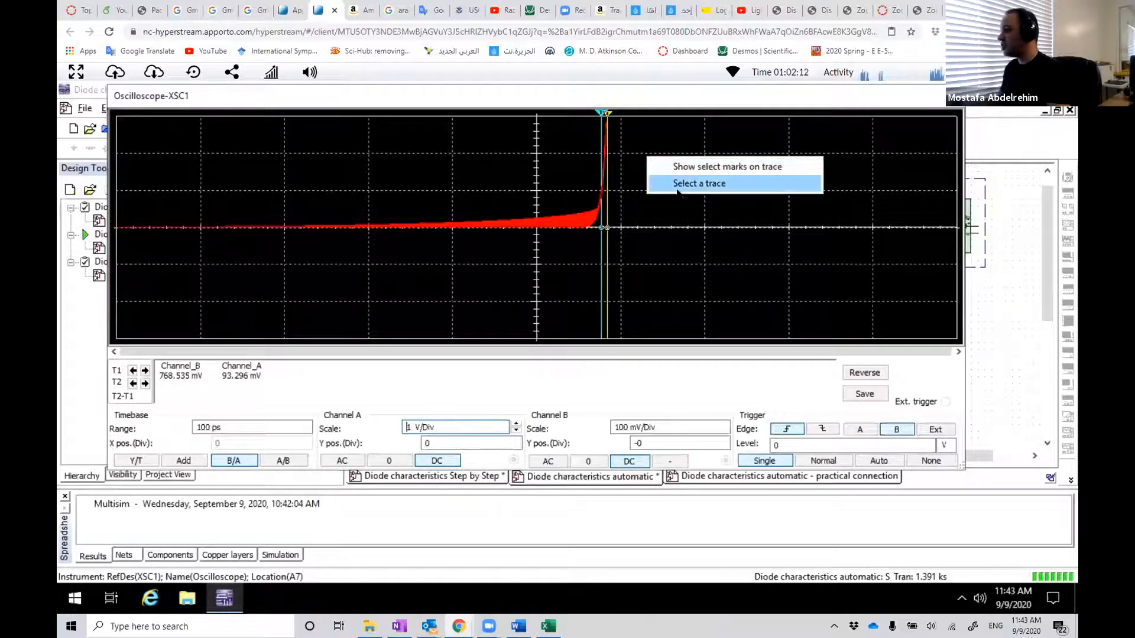
pyautogui.click(680, 182)
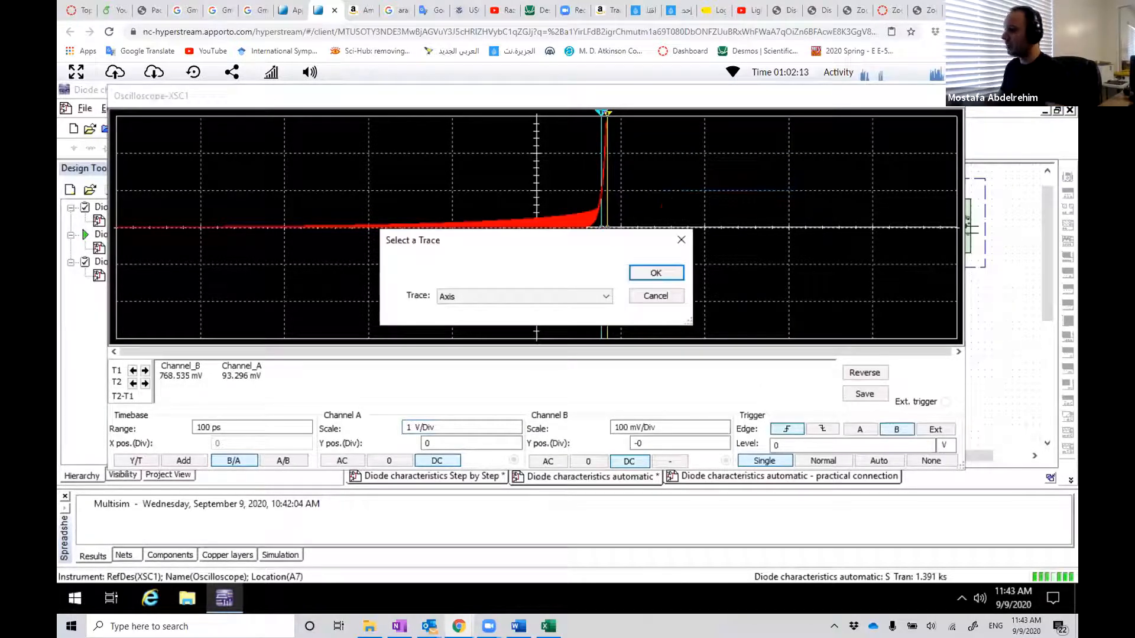
pyautogui.click(502, 294)
pyautogui.click(486, 314)
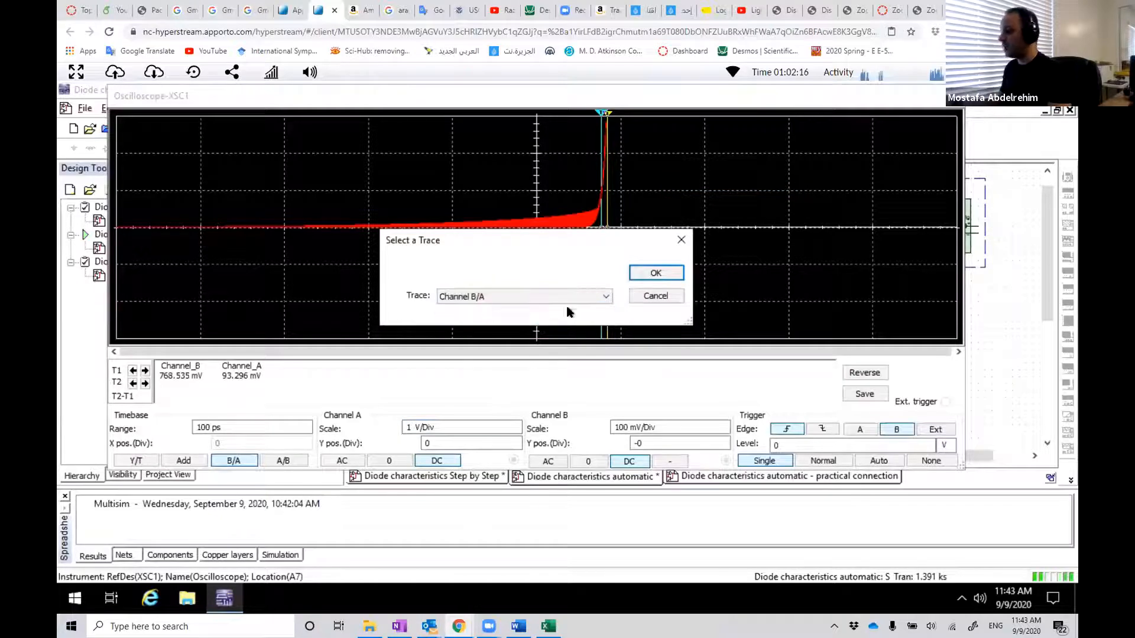
pyautogui.click(655, 273)
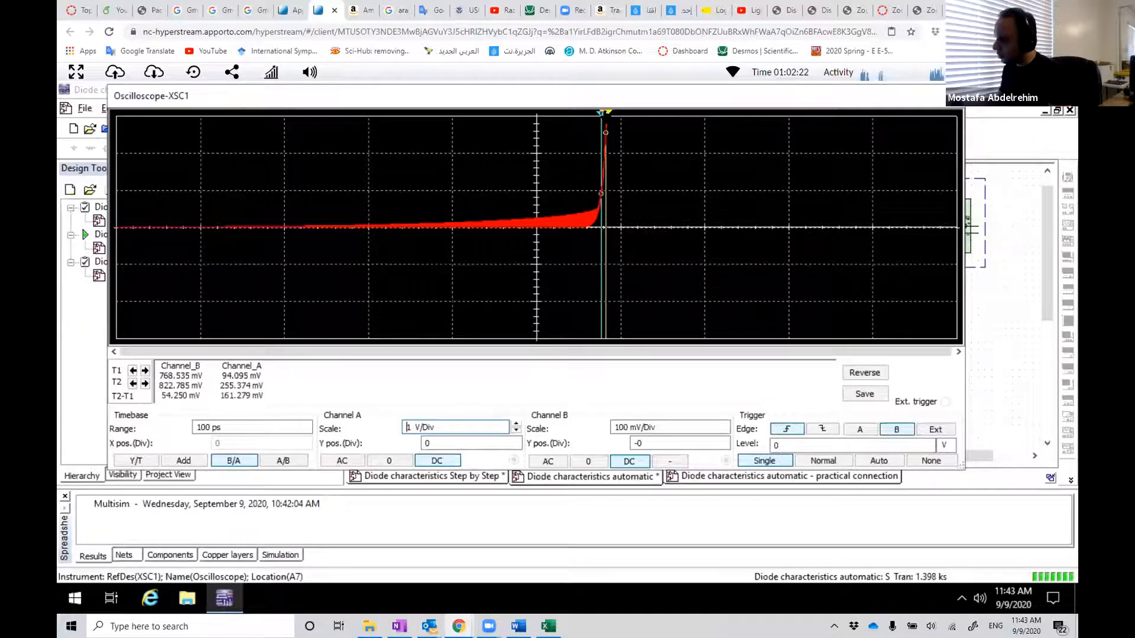
# Adjust the second cursor on the steep forward section, and move both cursors to the flat reverse section of the diode curve
pyautogui.moveTo(605, 112); pyautogui.dragTo(605, 114)
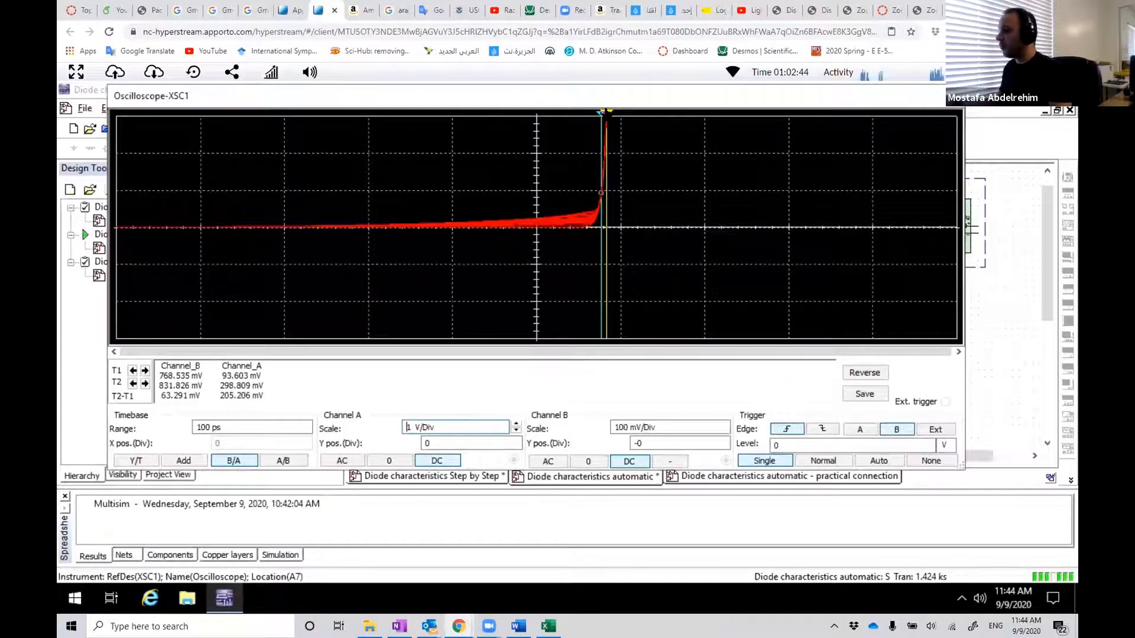
pyautogui.moveTo(601, 112); pyautogui.dragTo(260, 112)
pyautogui.moveTo(606, 112); pyautogui.dragTo(300, 112)
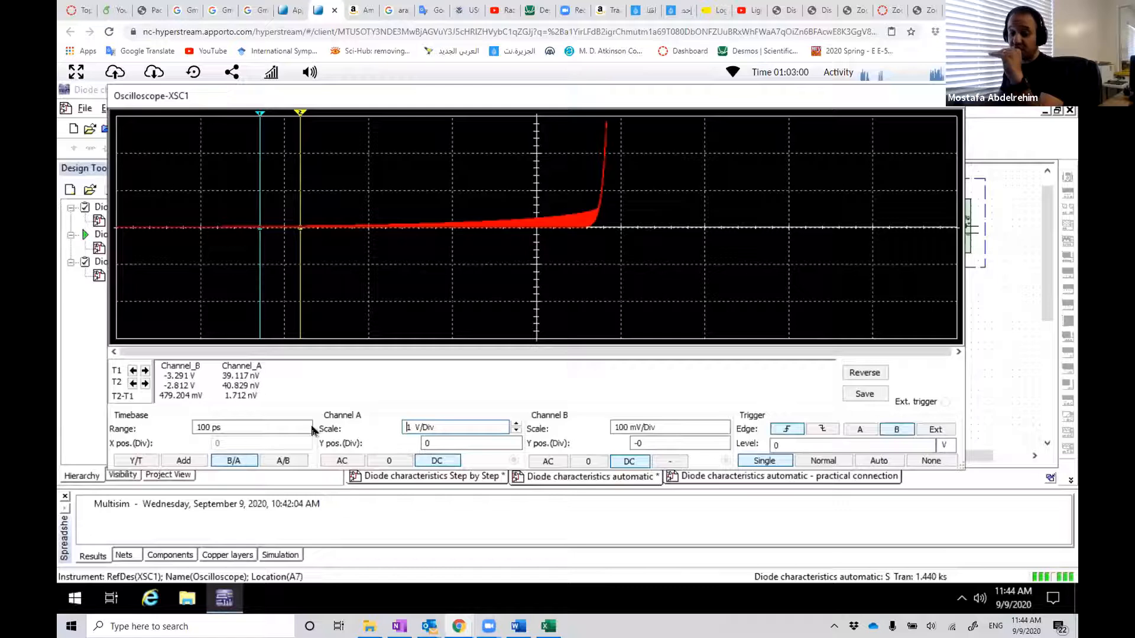
# Try shifting channel A's Y position on XSC1 up to 0.6 and down to -1 division, and return it to 0
pyautogui.click(516, 448)
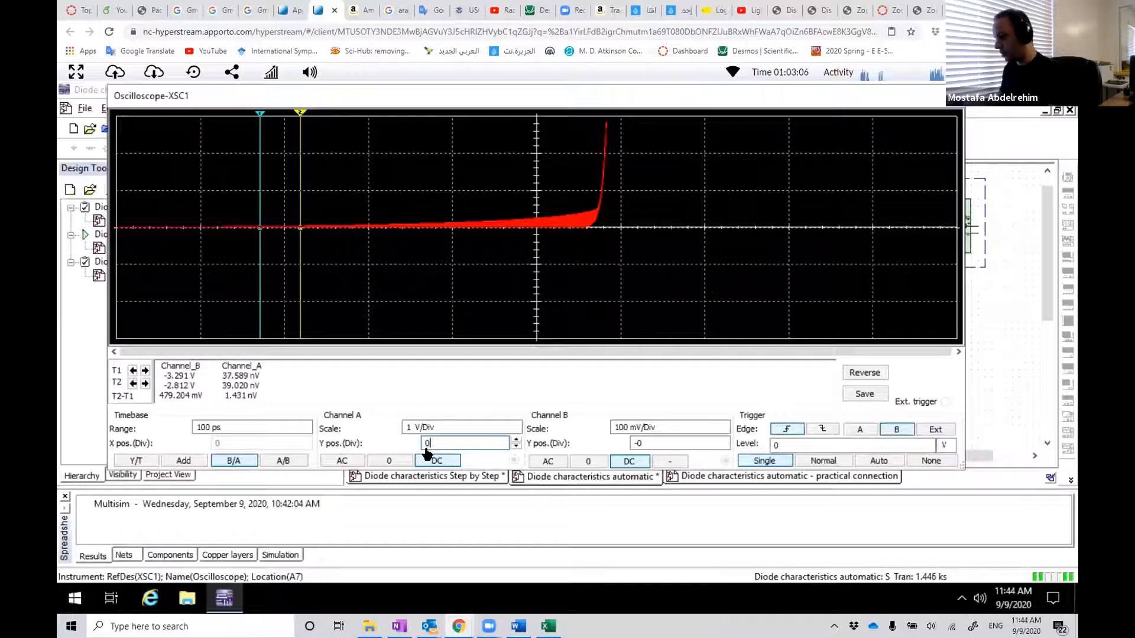
pyautogui.click(514, 439)
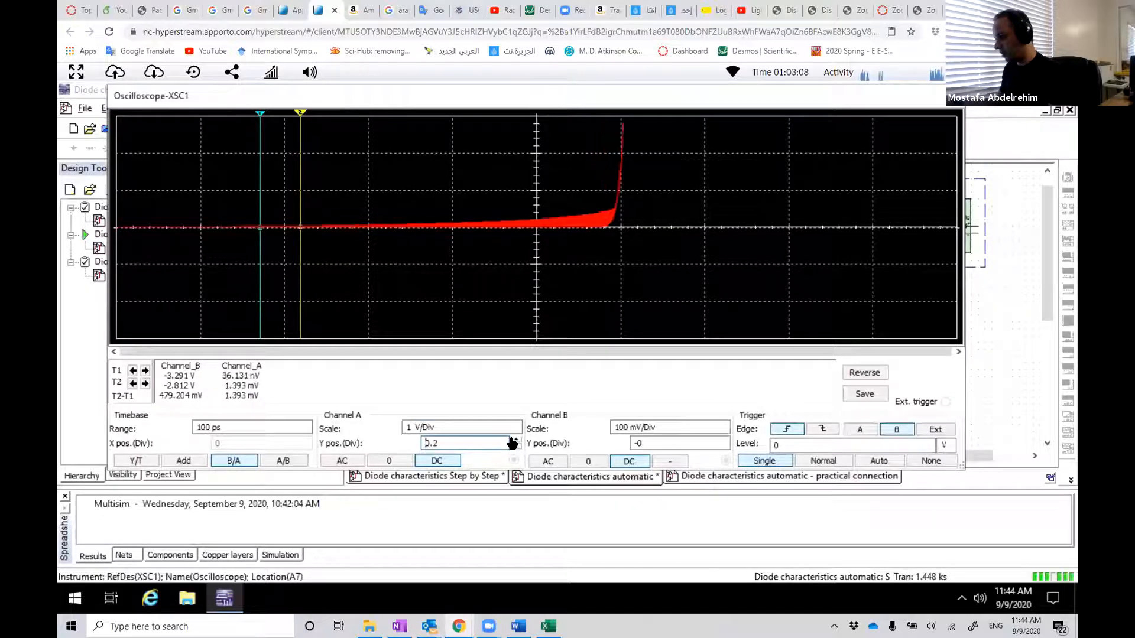
pyautogui.click(513, 439)
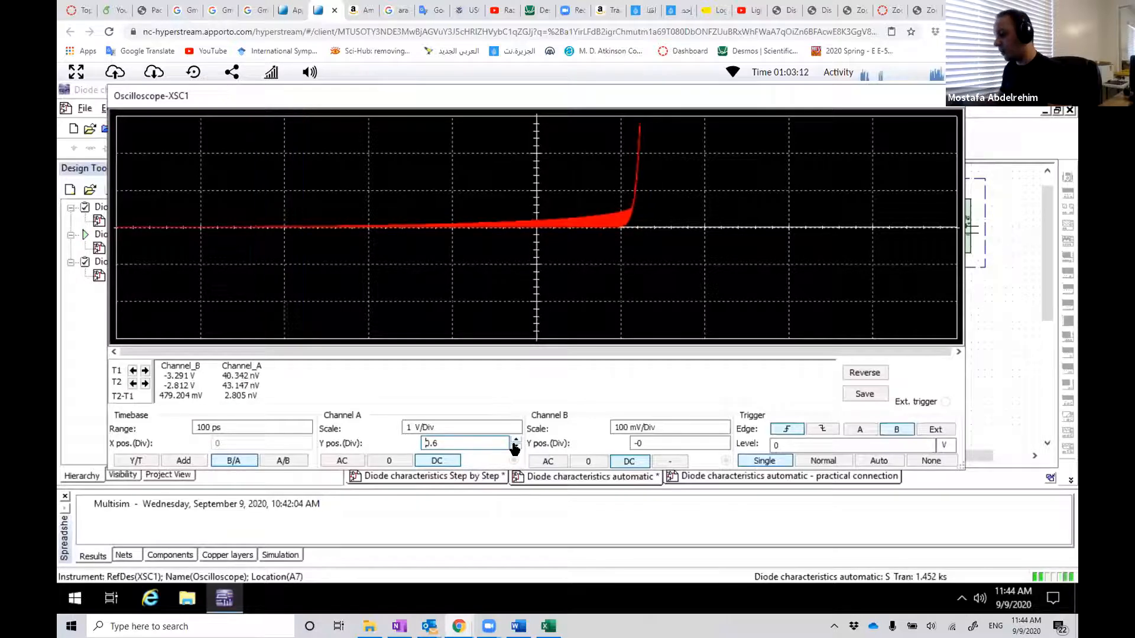
pyautogui.click(514, 449)
pyautogui.click(514, 448)
pyautogui.click(514, 449)
pyautogui.click(514, 449)
pyautogui.click(514, 449)
pyautogui.click(514, 449)
pyautogui.click(514, 448)
pyautogui.click(514, 449)
pyautogui.click(514, 449)
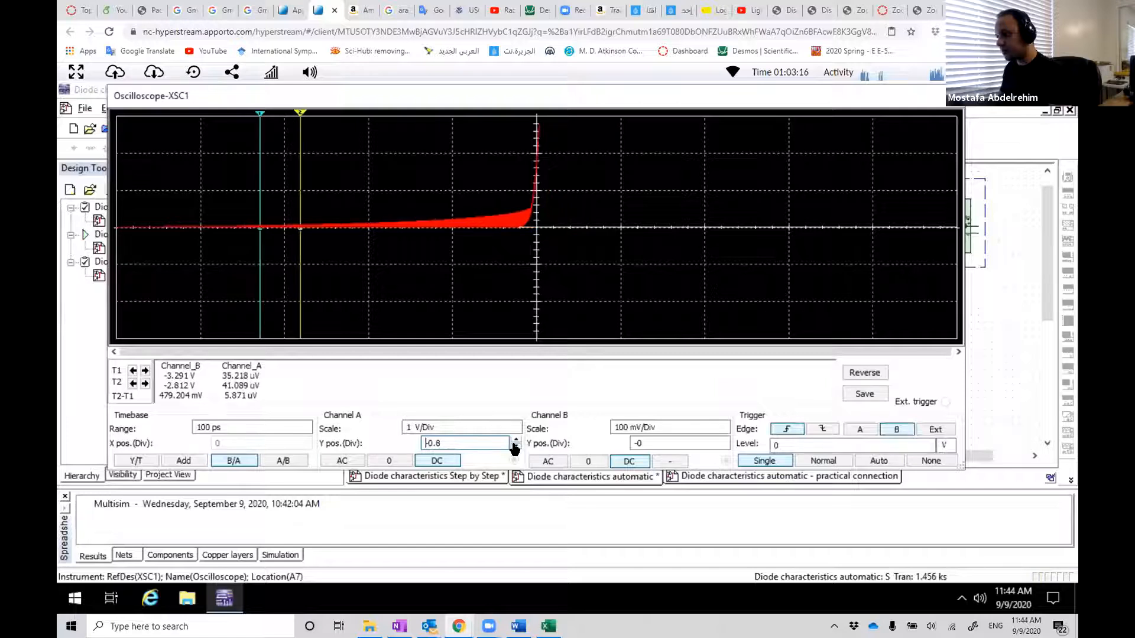
pyautogui.click(514, 449)
pyautogui.click(514, 449)
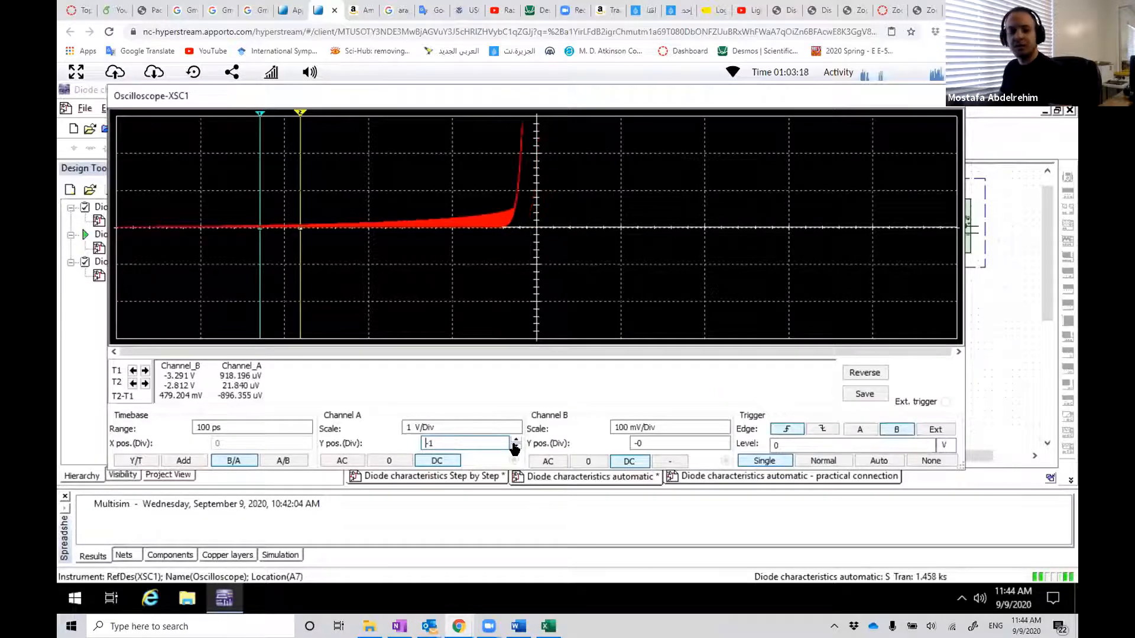
pyautogui.click(516, 441)
pyautogui.click(516, 440)
pyautogui.click(516, 440)
pyautogui.click(515, 440)
pyautogui.click(516, 441)
pyautogui.click(515, 440)
pyautogui.click(515, 441)
pyautogui.click(516, 440)
pyautogui.click(516, 440)
pyautogui.click(516, 441)
pyautogui.click(516, 440)
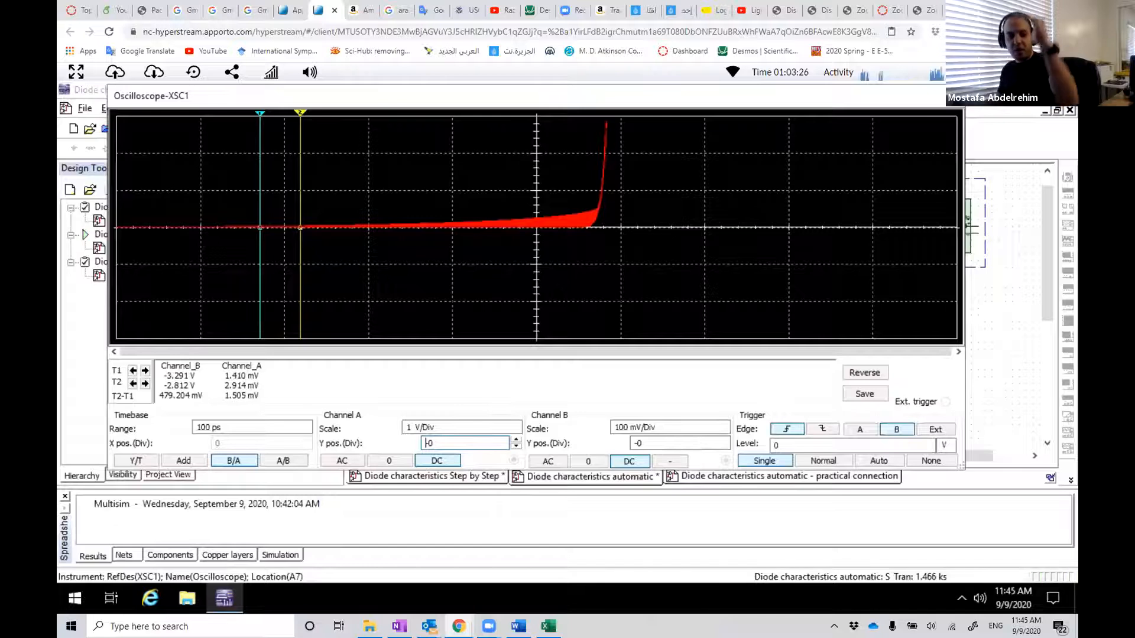
# Try shifting channel B's Y position on XSC1 up to 0.4 and down to -0.8 division, and return it to 0
pyautogui.click(723, 443)
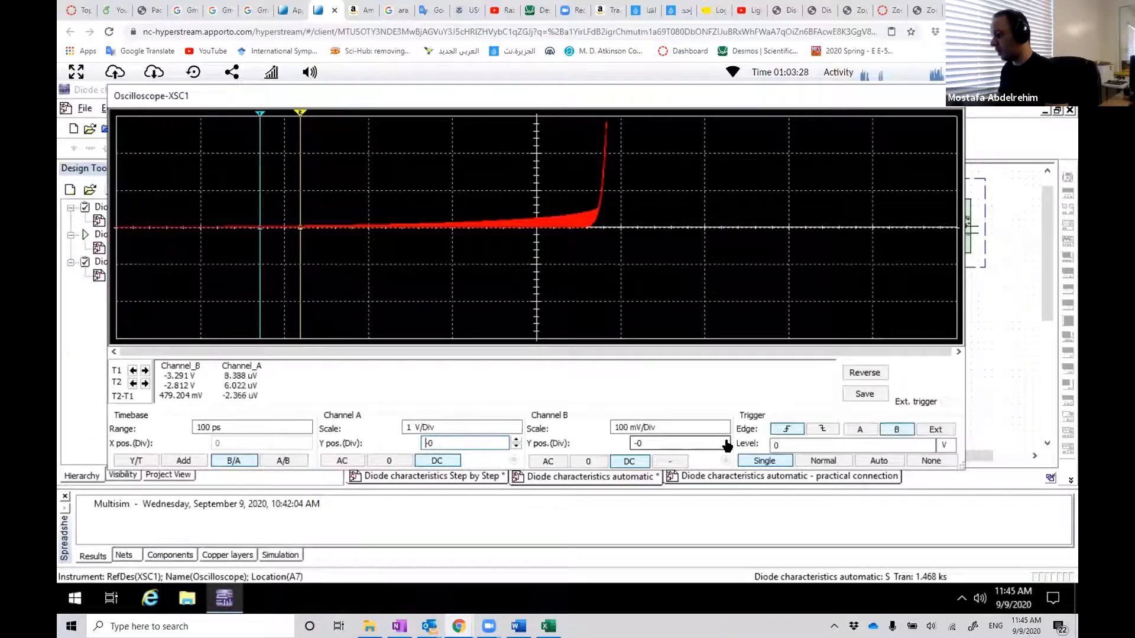
pyautogui.click(724, 439)
pyautogui.click(725, 439)
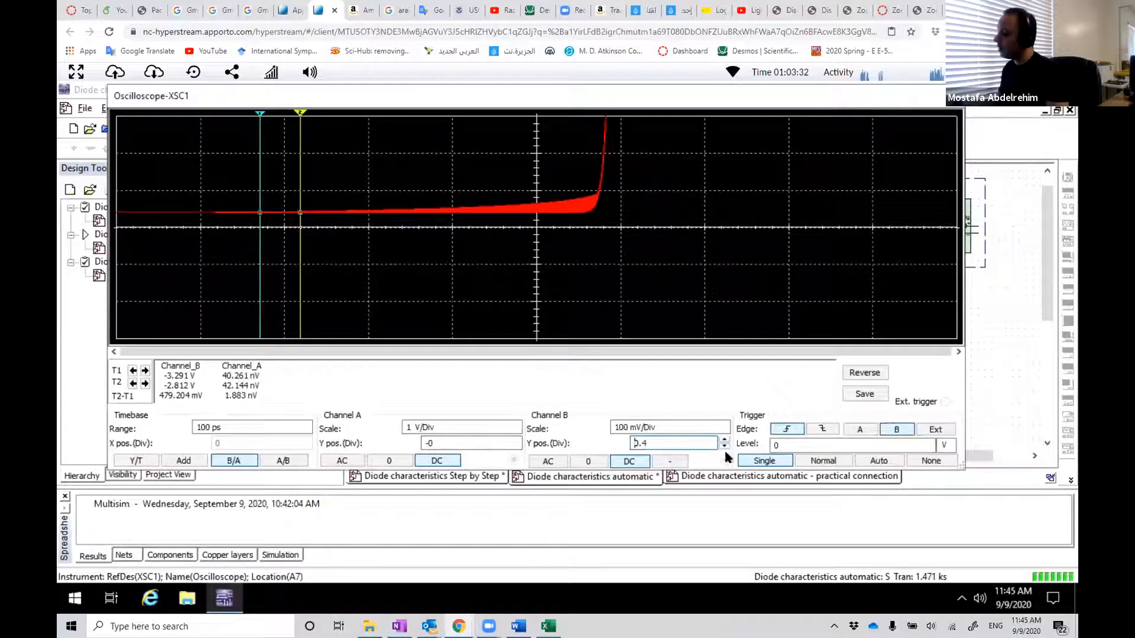
pyautogui.click(723, 447)
pyautogui.click(723, 447)
pyautogui.click(723, 447)
pyautogui.click(724, 447)
pyautogui.click(723, 447)
pyautogui.click(724, 447)
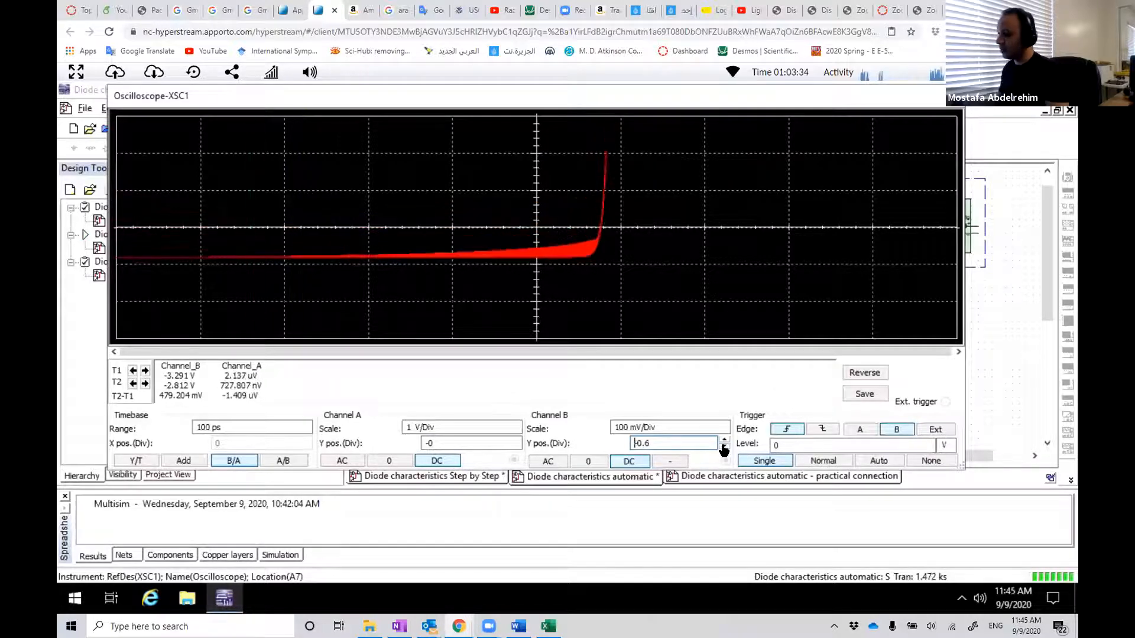
pyautogui.click(723, 440)
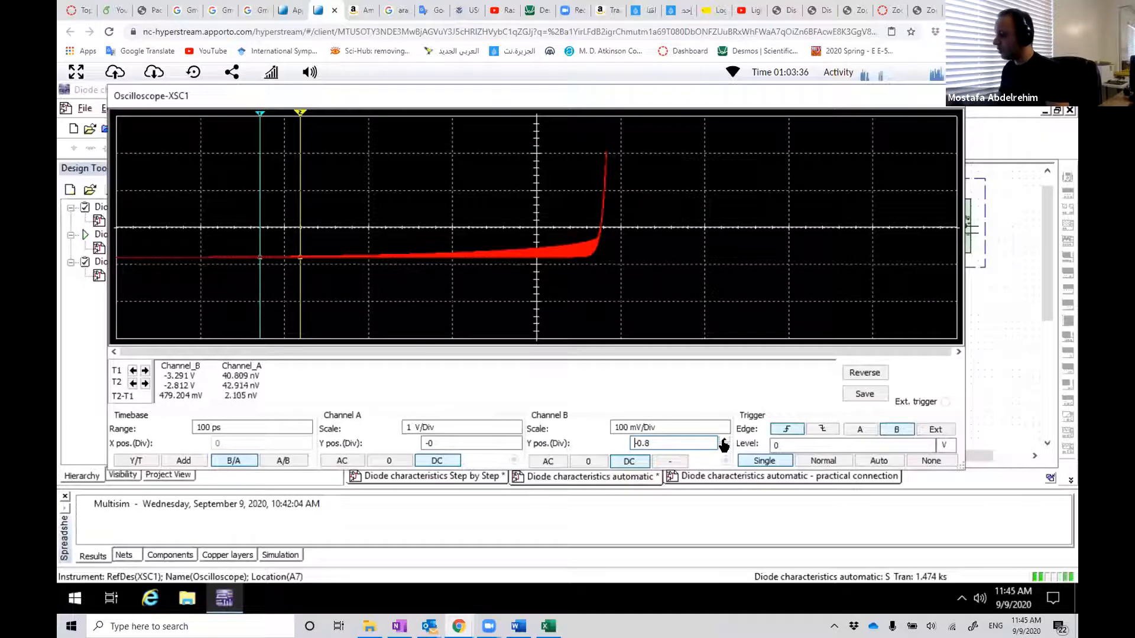
pyautogui.click(724, 441)
pyautogui.click(724, 440)
pyautogui.click(723, 440)
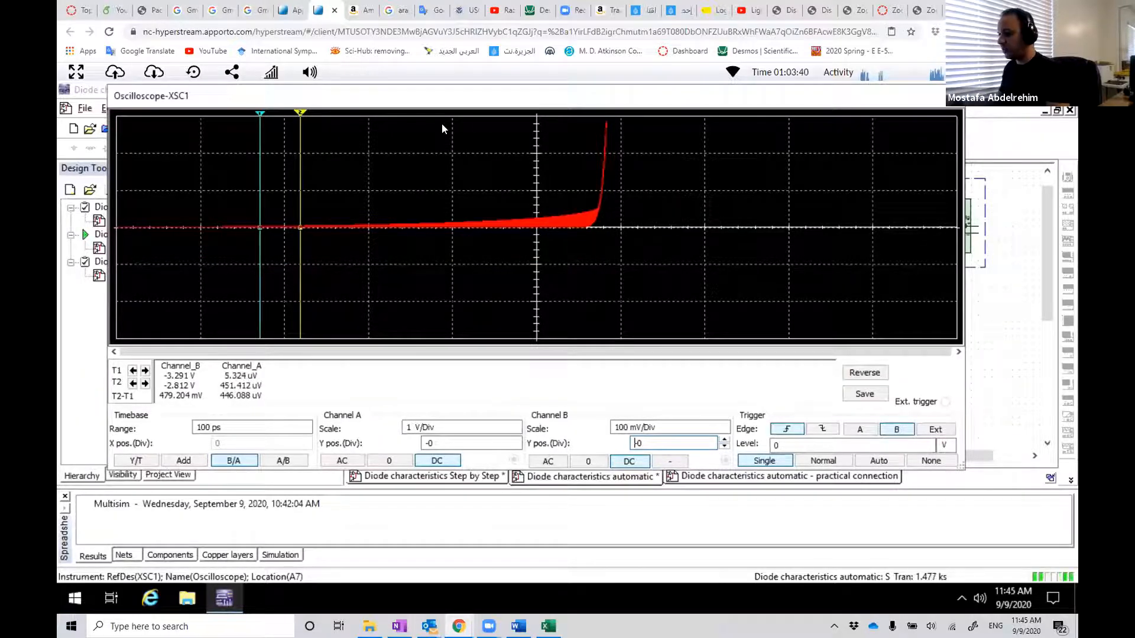
# Nudge the second cursor along the reverse section of the curve, close XSC1 and stop the simulation
pyautogui.moveTo(300, 227)
pyautogui.mouseDown()
pyautogui.moveTo(572, 220)
pyautogui.moveTo(601, 213)
pyautogui.moveTo(610, 177)
pyautogui.moveTo(607, 112)
pyautogui.moveTo(297, 112)
pyautogui.mouseUp()
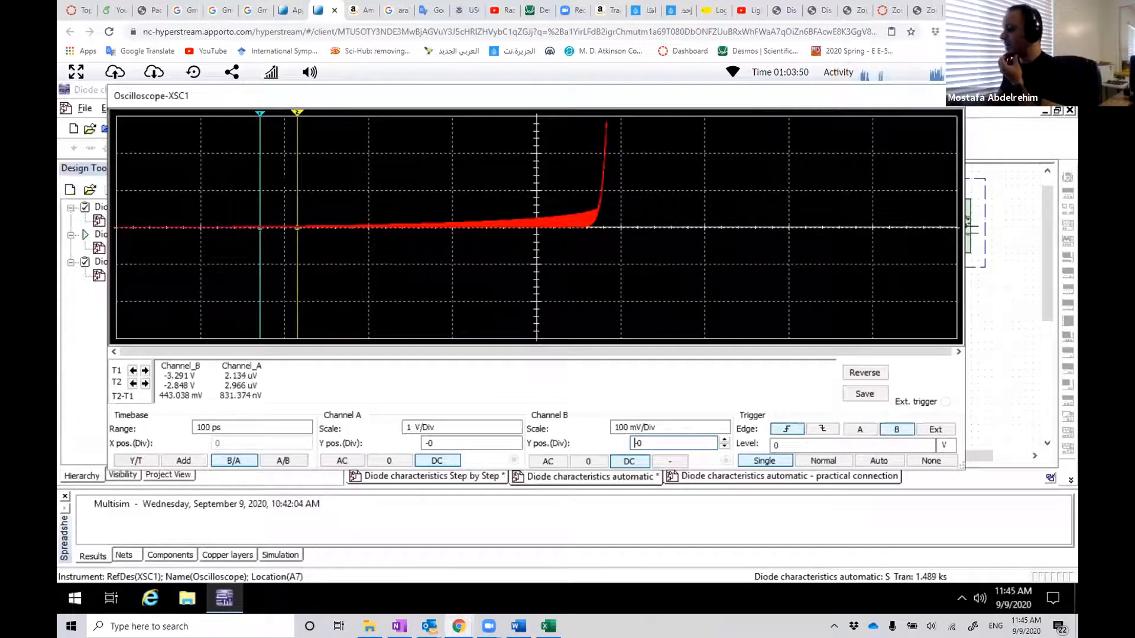
pyautogui.click(951, 95)
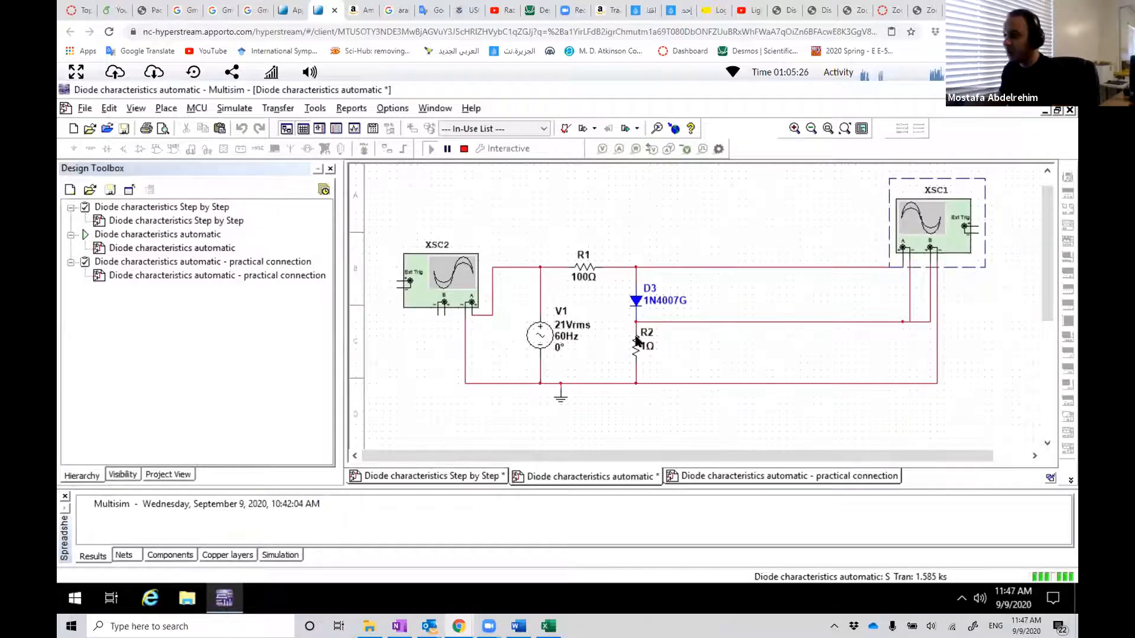
pyautogui.click(464, 148)
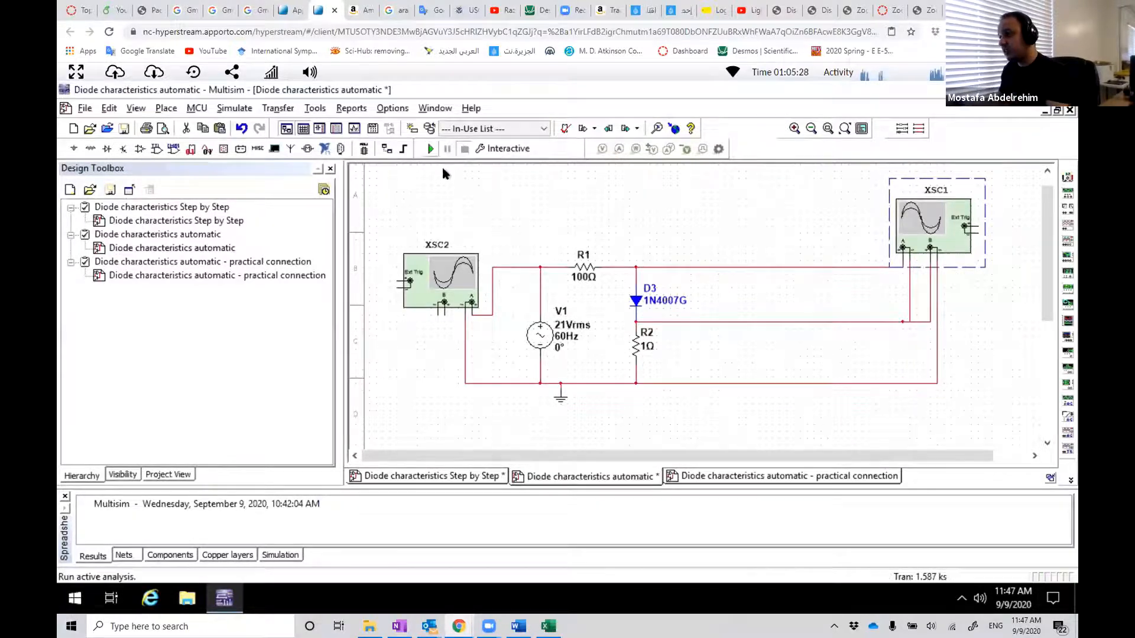
# Open the "Diode characteristics automatic - practical connection" schematic and run its simulation
pyautogui.doubleClick(148, 276)
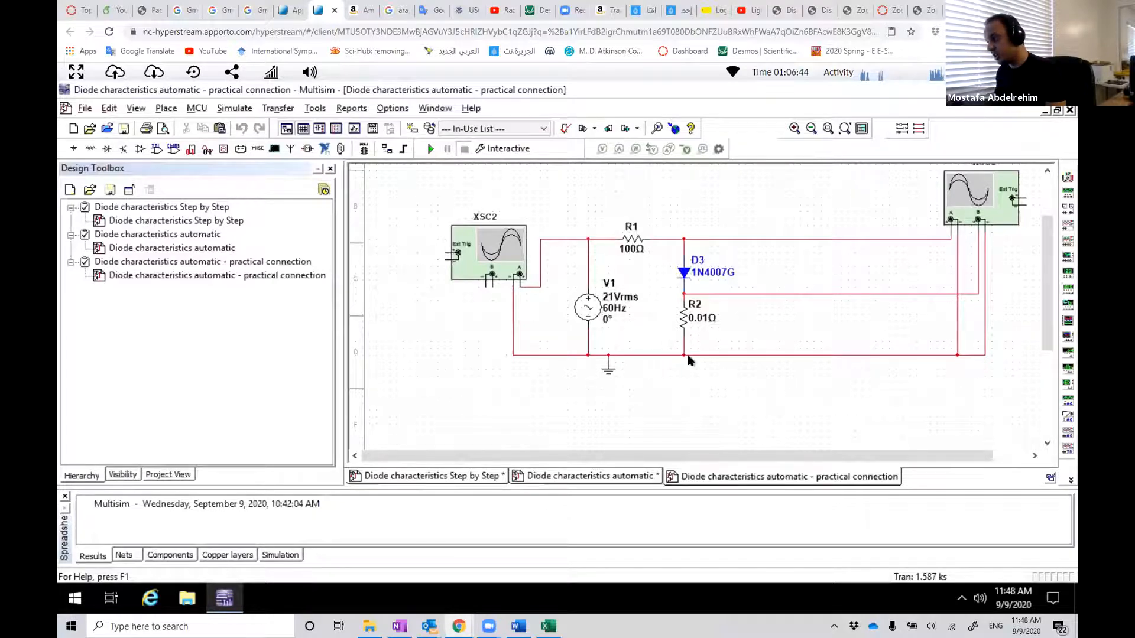
pyautogui.moveTo(682, 346); pyautogui.dragTo(684, 356)
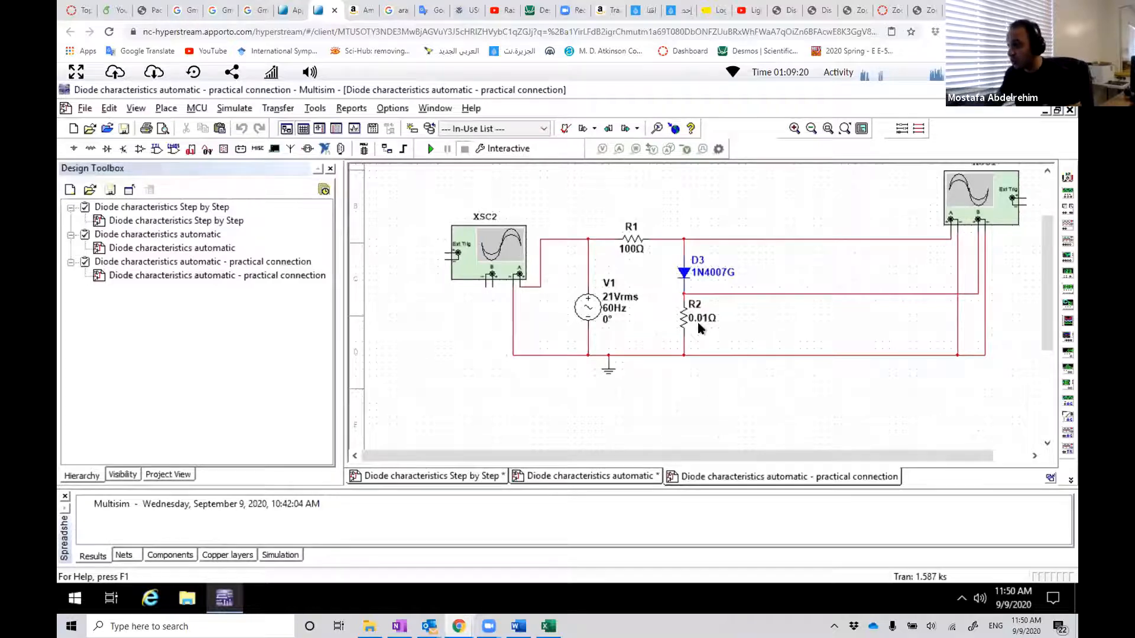
pyautogui.click(430, 149)
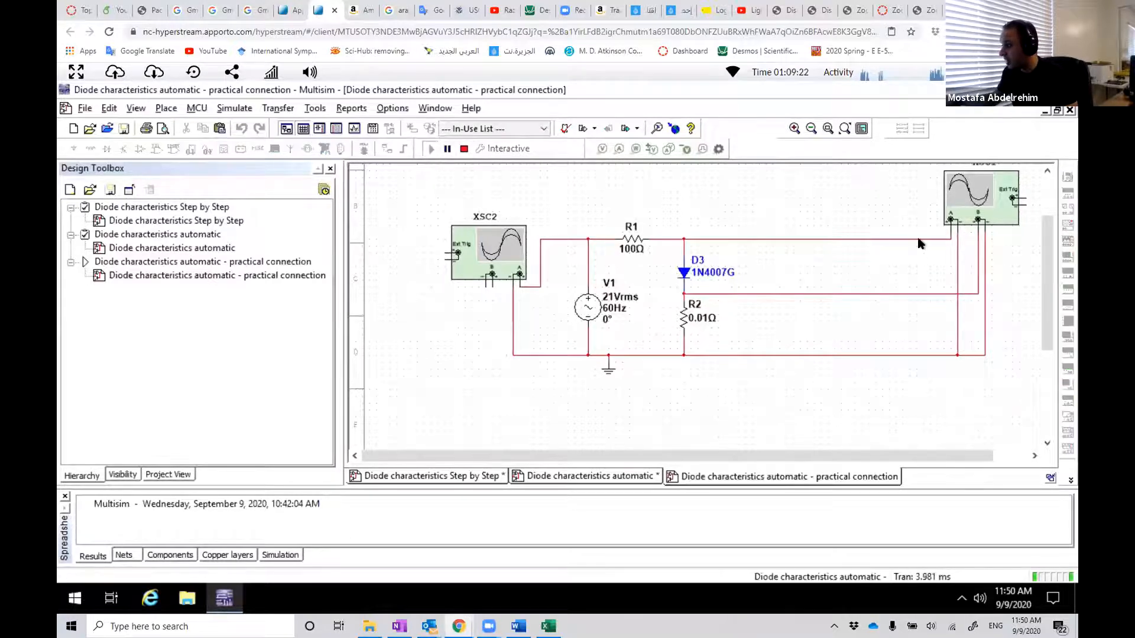
# Move XSC1 fully into view on the schematic, and open its display in an enlarged window
pyautogui.moveTo(963, 195); pyautogui.dragTo(910, 241)
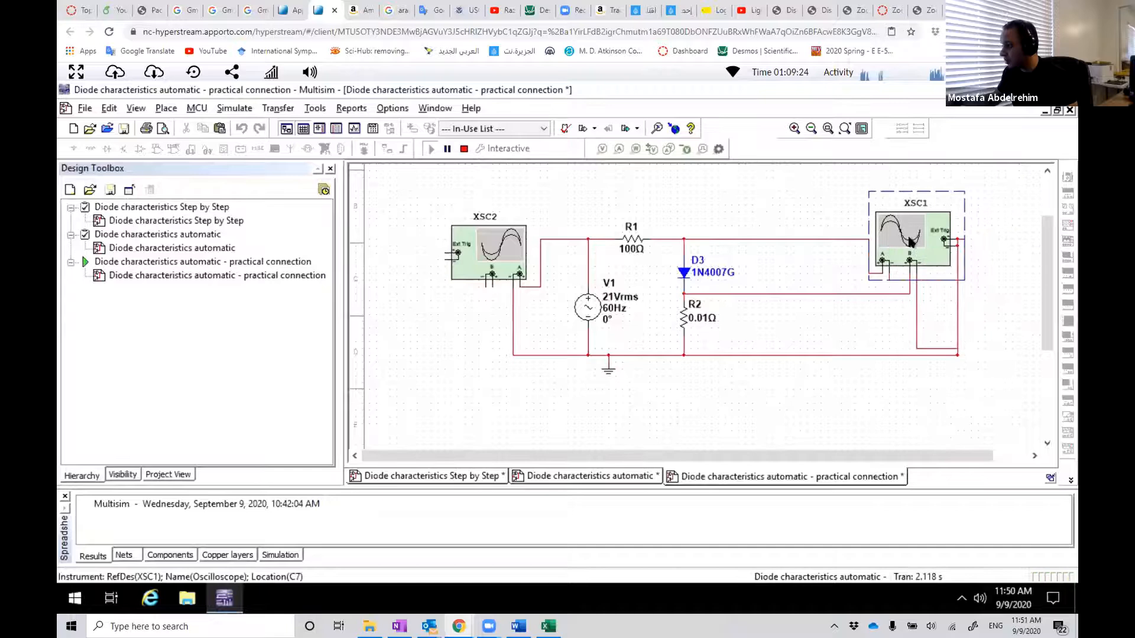
pyautogui.doubleClick(910, 241)
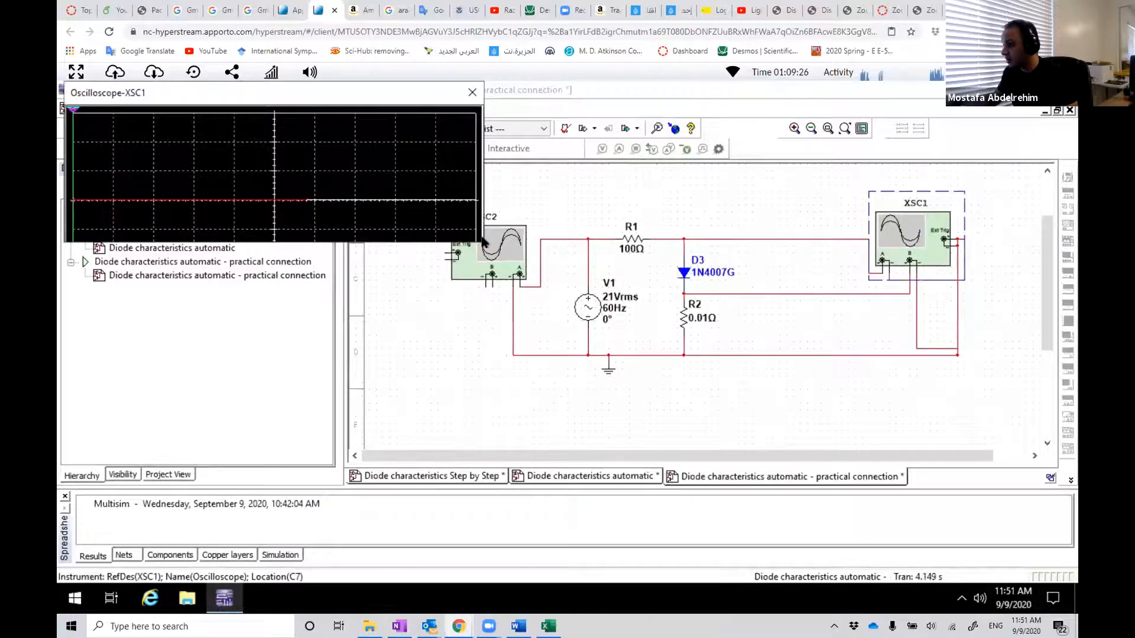
pyautogui.moveTo(483, 241); pyautogui.dragTo(513, 289)
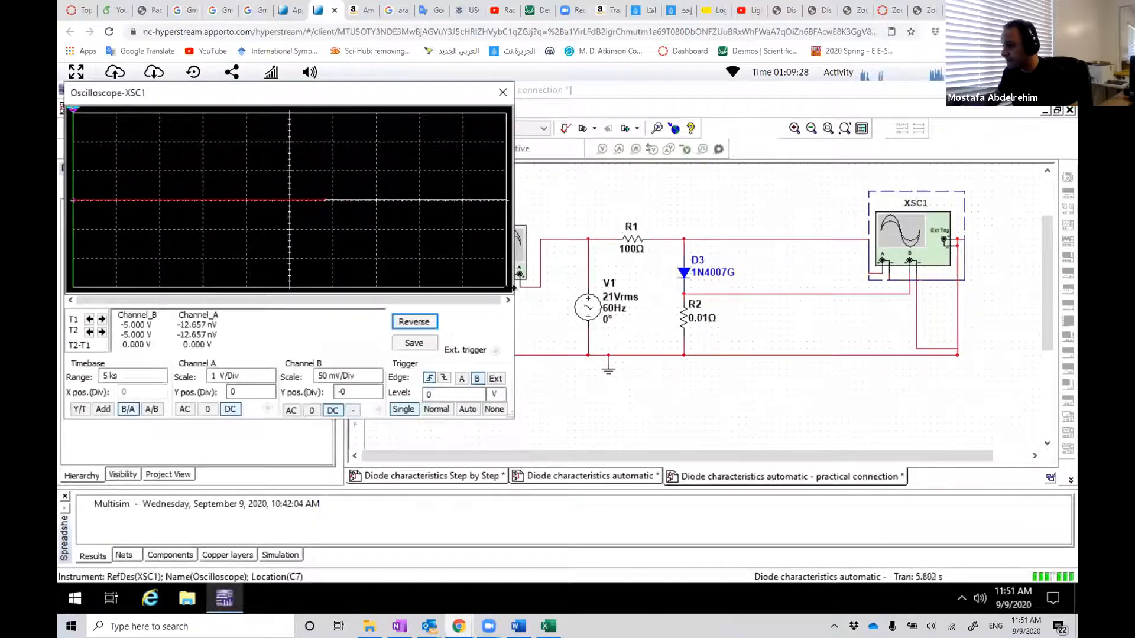
pyautogui.moveTo(366, 99); pyautogui.dragTo(603, 119)
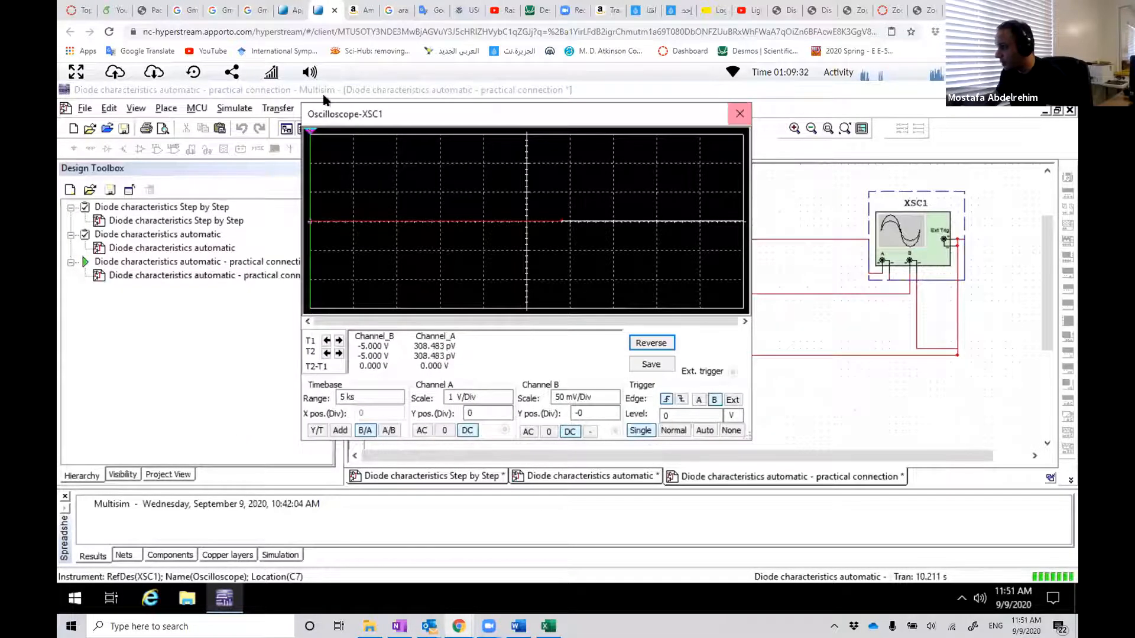
pyautogui.moveTo(302, 104); pyautogui.dragTo(281, 83)
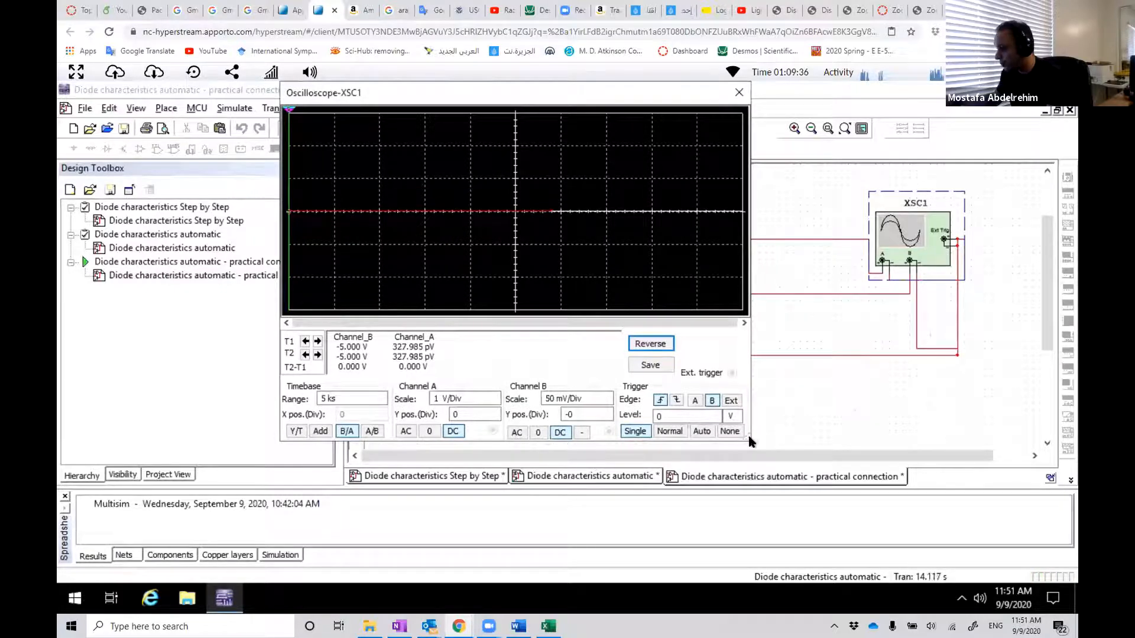
pyautogui.moveTo(749, 437); pyautogui.dragTo(874, 490)
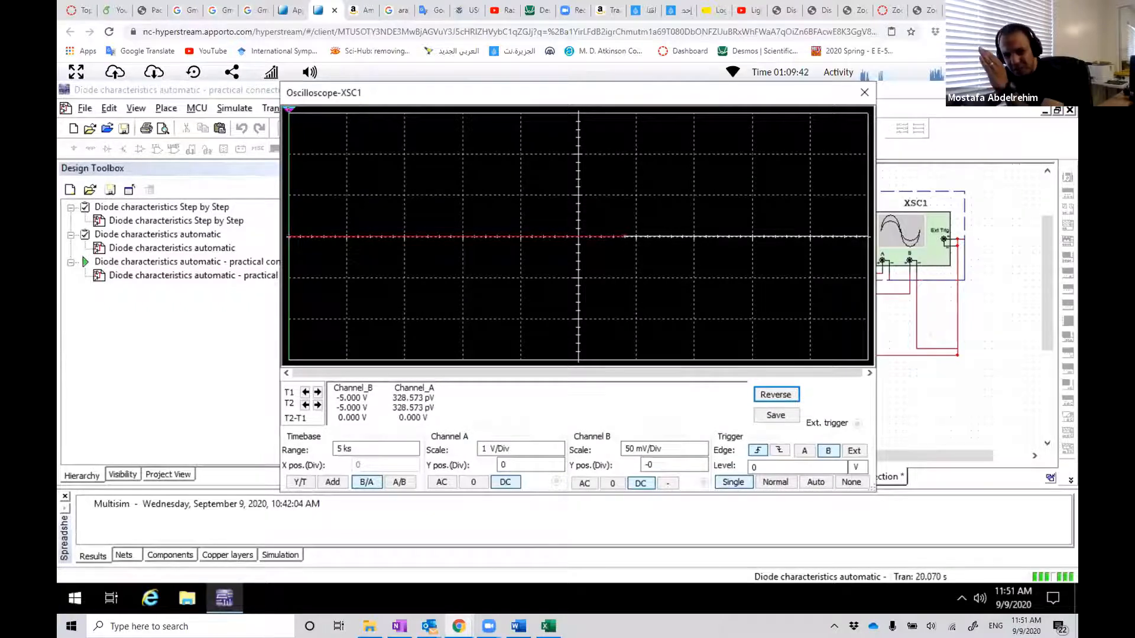
# Set channel B's scale on the practical connection's XSC1 to 1 mV/Div to reveal the diode curve
pyautogui.click(705, 449)
pyautogui.click(703, 445)
pyautogui.click(702, 453)
pyautogui.click(702, 453)
pyautogui.click(702, 454)
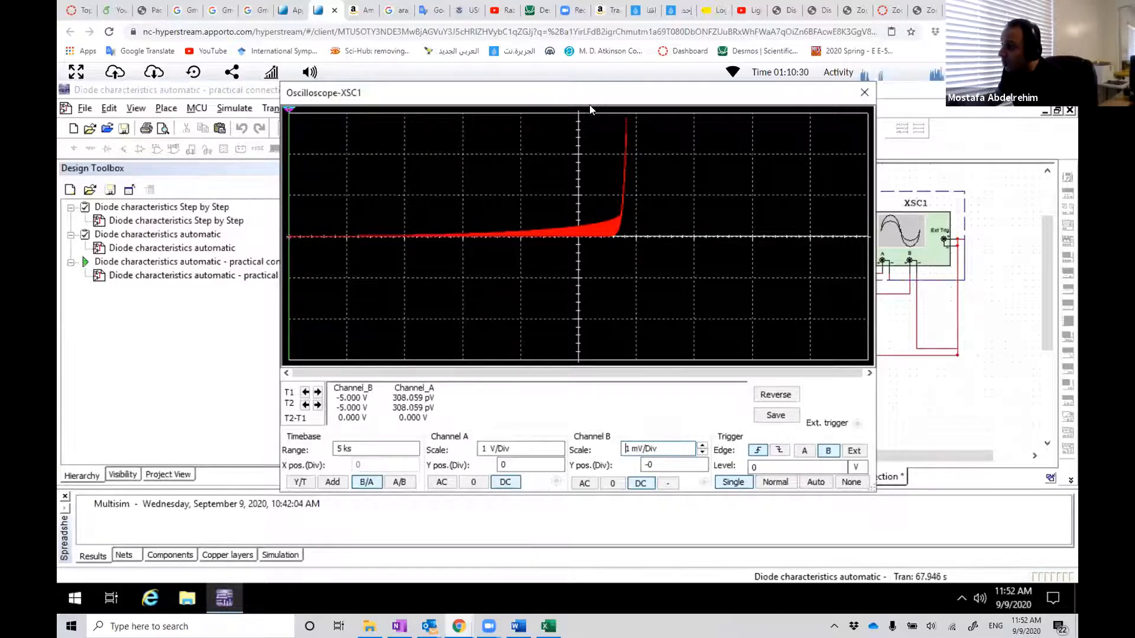
# Move the XSC1 window down to examine the practical circuit, and back up to show the curve with its channel settings
pyautogui.moveTo(589, 94); pyautogui.dragTo(581, 106)
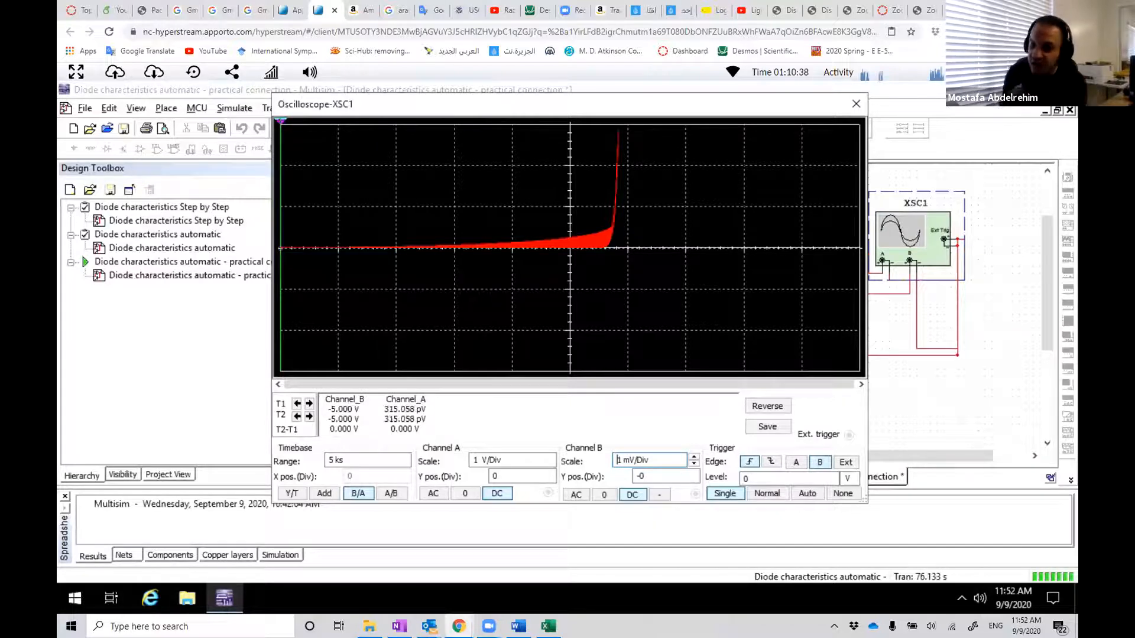
pyautogui.moveTo(598, 115); pyautogui.dragTo(569, 408)
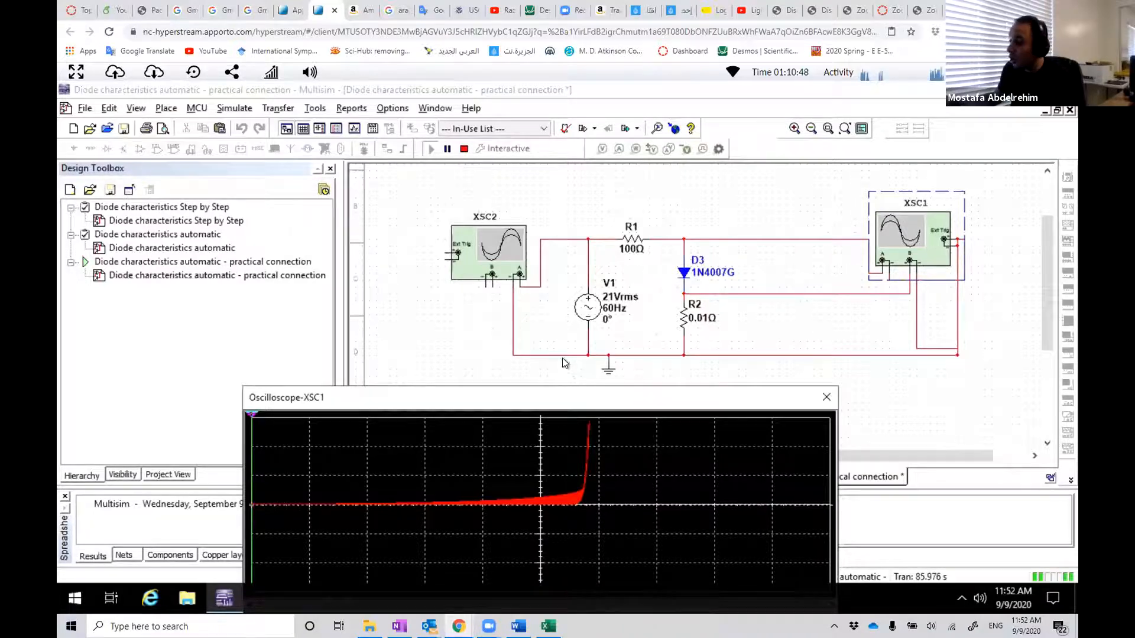
pyautogui.moveTo(569, 404); pyautogui.dragTo(562, 358)
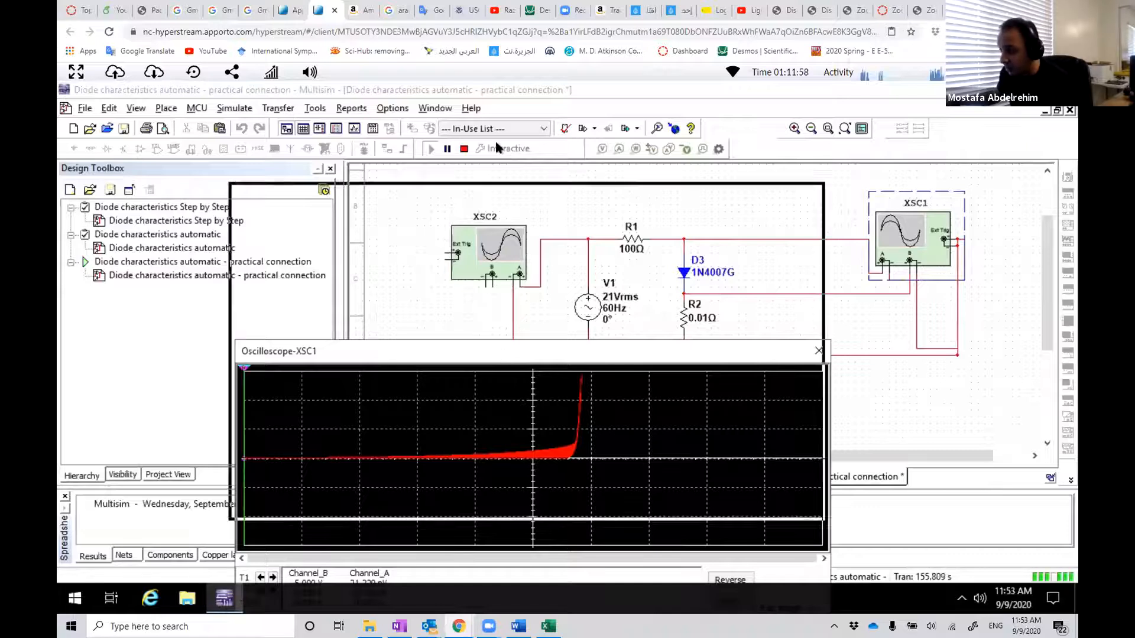
pyautogui.moveTo(502, 355); pyautogui.dragTo(496, 145)
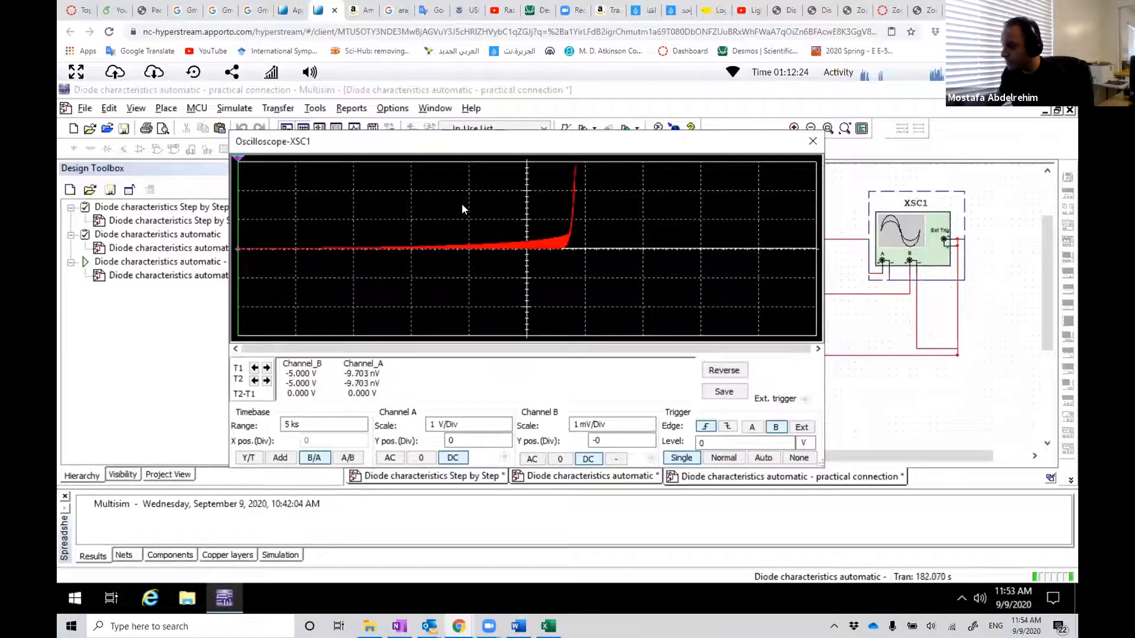
pyautogui.moveTo(319, 142); pyautogui.dragTo(324, 129)
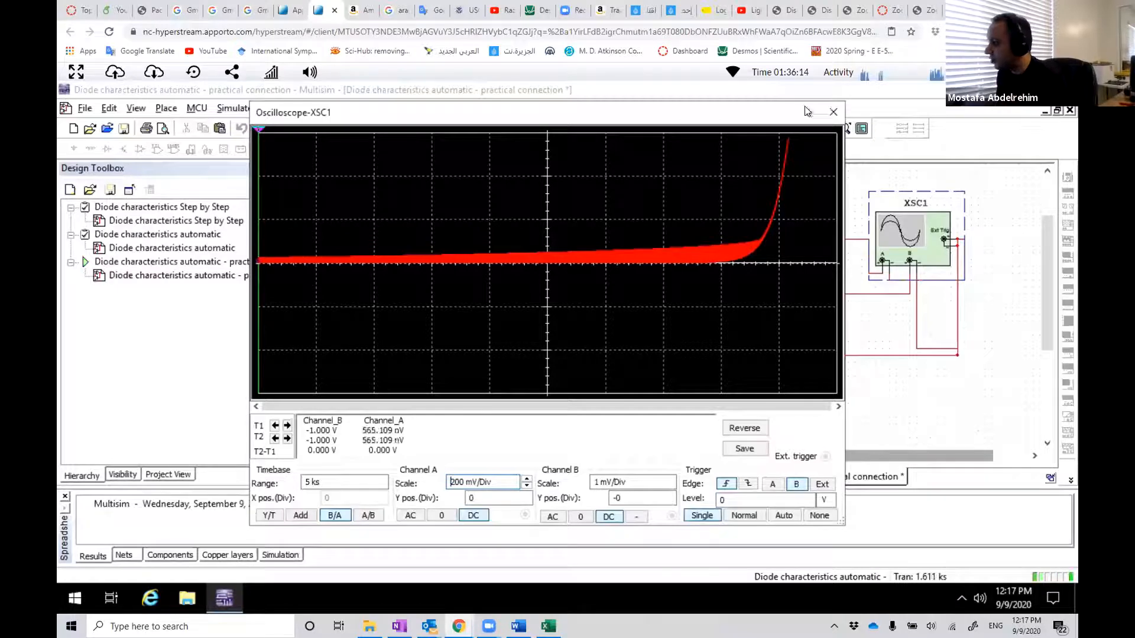
# Close the XSC1 oscilloscope window, stop the practical connection's simulation, and select the "Diode characteristics Step by Step" design
pyautogui.click(833, 111)
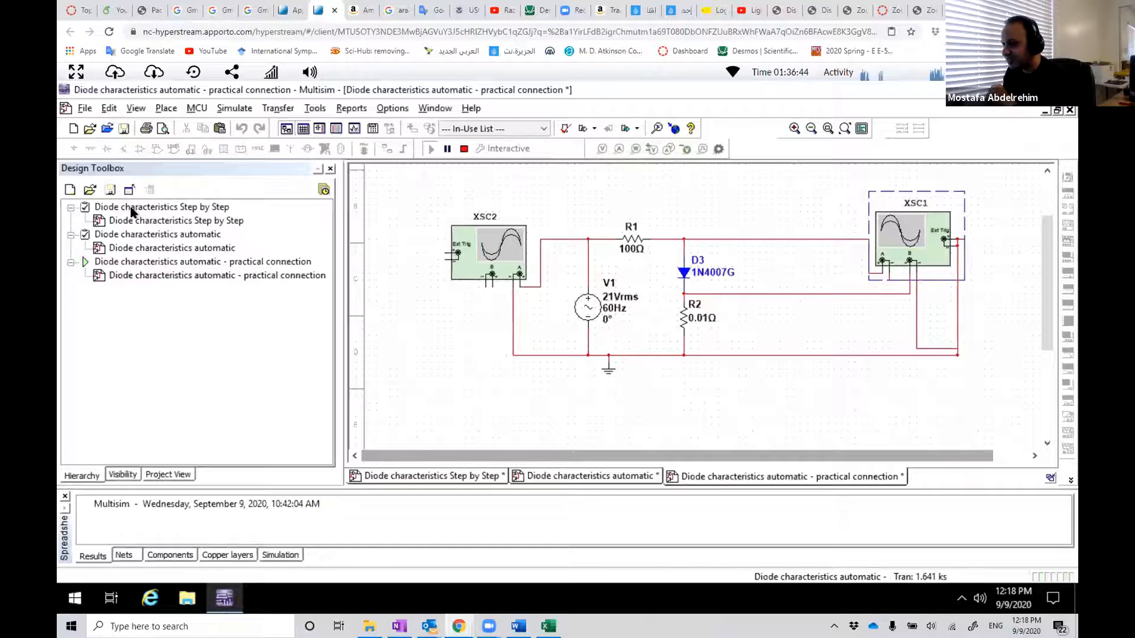
pyautogui.click(464, 148)
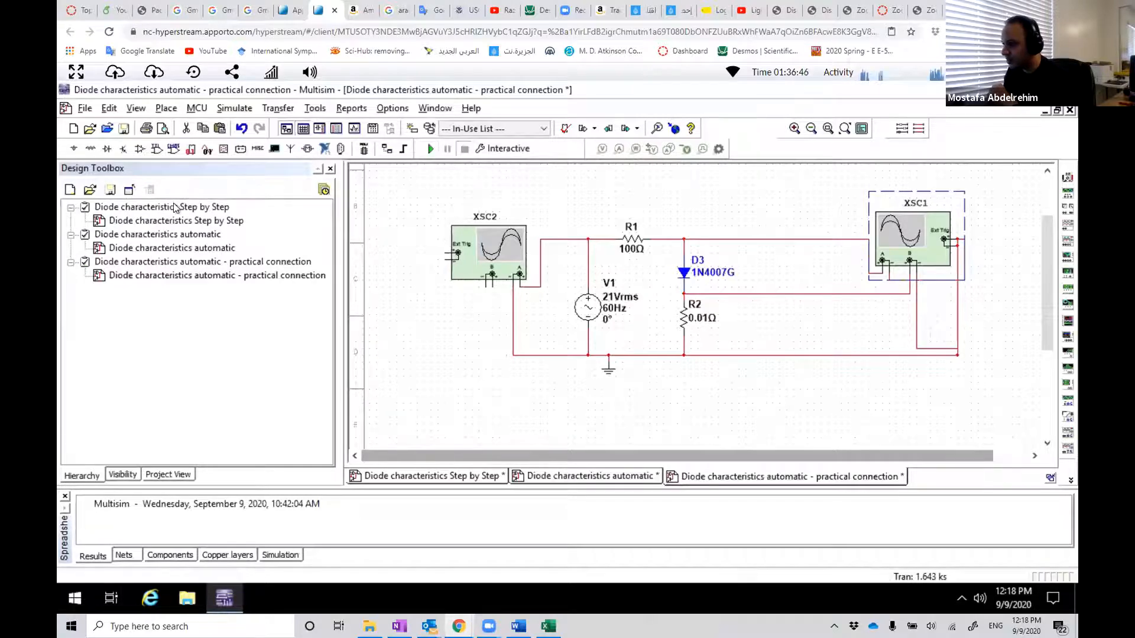
pyautogui.click(167, 208)
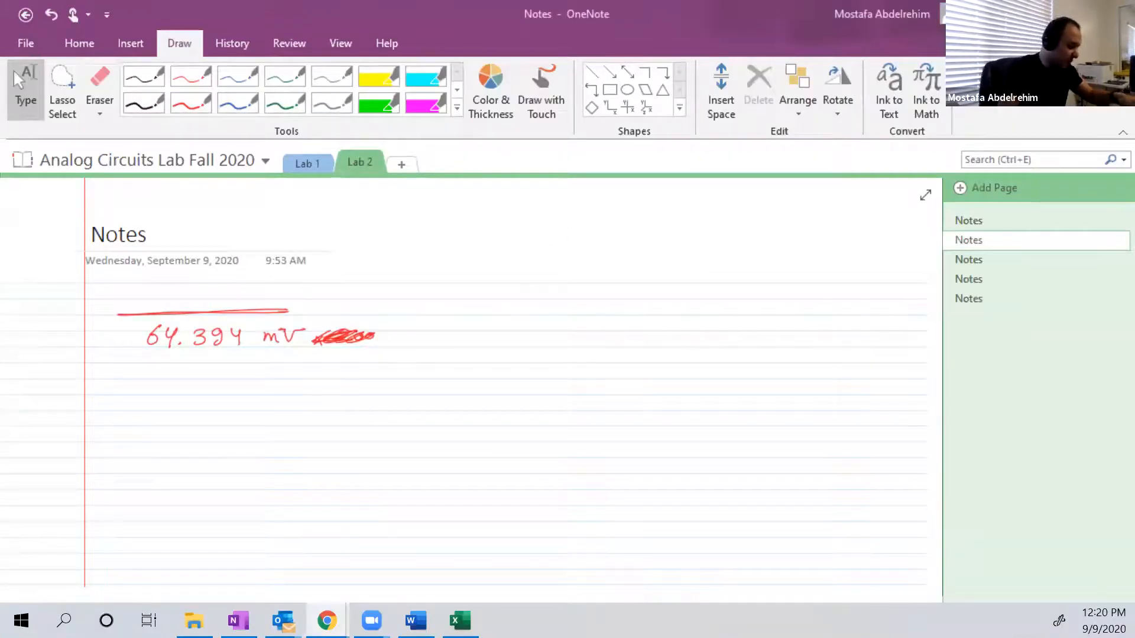
# Erase all the red handwriting from the OneNote page in the Lab 2 section
pyautogui.click(102, 83)
pyautogui.moveTo(152, 289)
pyautogui.mouseDown()
pyautogui.moveTo(189, 332)
pyautogui.moveTo(225, 291)
pyautogui.moveTo(293, 302)
pyautogui.moveTo(342, 331)
pyautogui.moveTo(253, 349)
pyautogui.moveTo(272, 296)
pyautogui.moveTo(225, 255)
pyautogui.mouseUp()
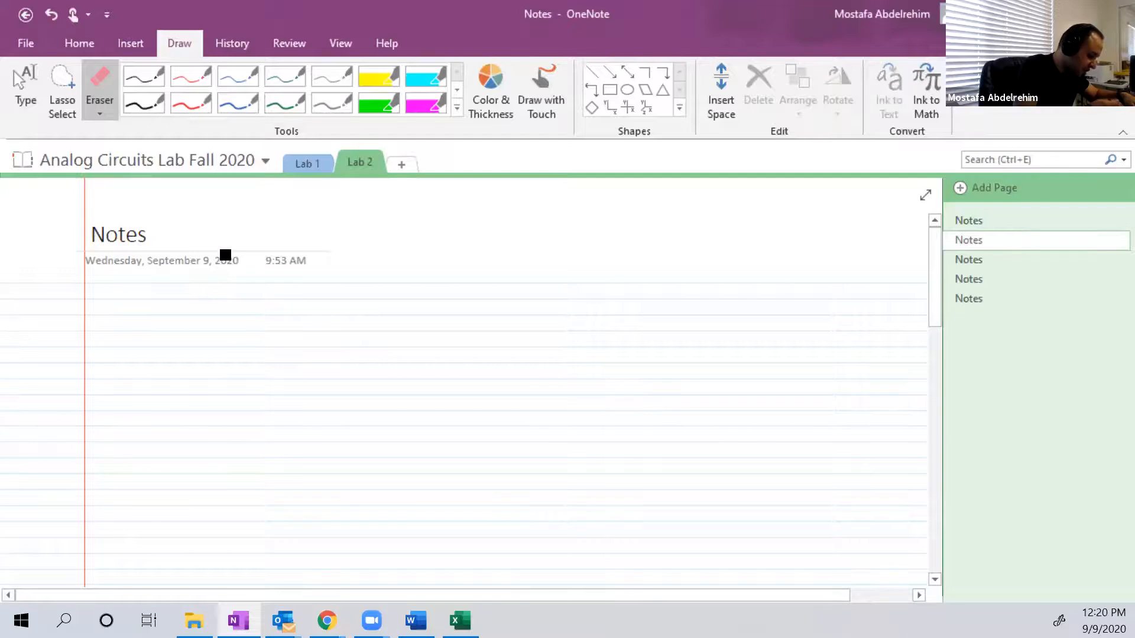
# Sketch a blue circuit connecting a battery directly across a diode, with a ground symbol on the lower wire
pyautogui.click(234, 70)
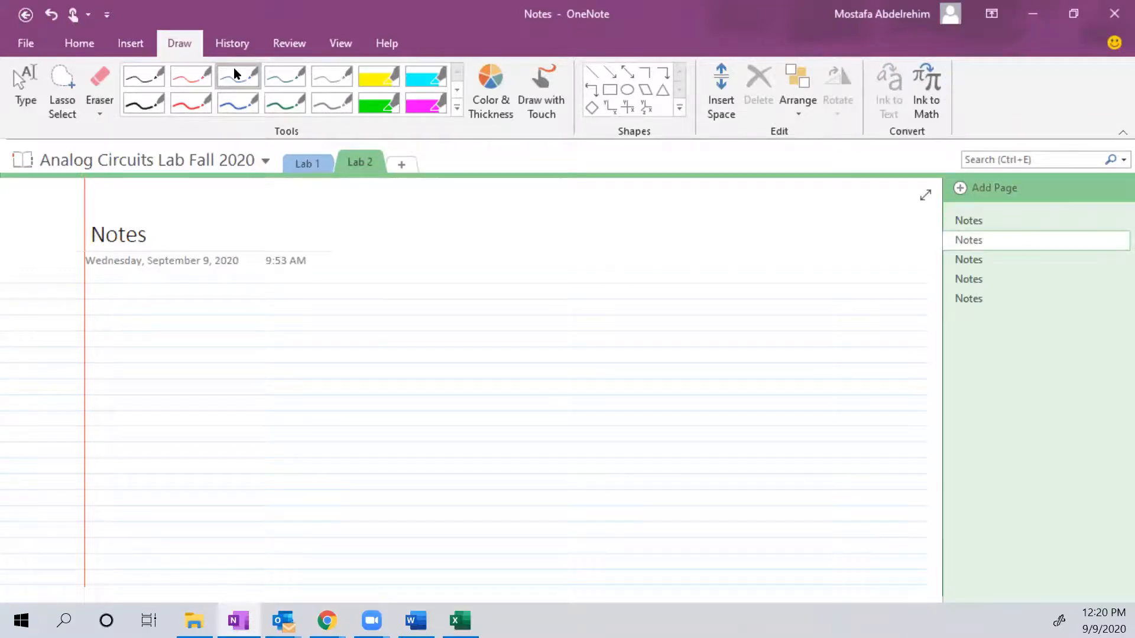
pyautogui.moveTo(632, 282)
pyautogui.mouseDown()
pyautogui.moveTo(728, 299)
pyautogui.moveTo(727, 314)
pyautogui.moveTo(739, 317)
pyautogui.mouseUp()
pyautogui.moveTo(731, 319); pyautogui.dragTo(733, 343)
pyautogui.moveTo(621, 283)
pyautogui.mouseDown()
pyautogui.moveTo(621, 311)
pyautogui.moveTo(642, 311)
pyautogui.mouseUp()
pyautogui.moveTo(617, 320); pyautogui.dragTo(632, 329)
pyautogui.moveTo(627, 332)
pyautogui.mouseDown()
pyautogui.moveTo(628, 353)
pyautogui.moveTo(719, 364)
pyautogui.moveTo(690, 377)
pyautogui.mouseUp()
pyautogui.moveTo(675, 379); pyautogui.dragTo(686, 385)
pyautogui.moveTo(686, 376); pyautogui.dragTo(680, 385)
pyautogui.moveTo(680, 376); pyautogui.dragTo(665, 386)
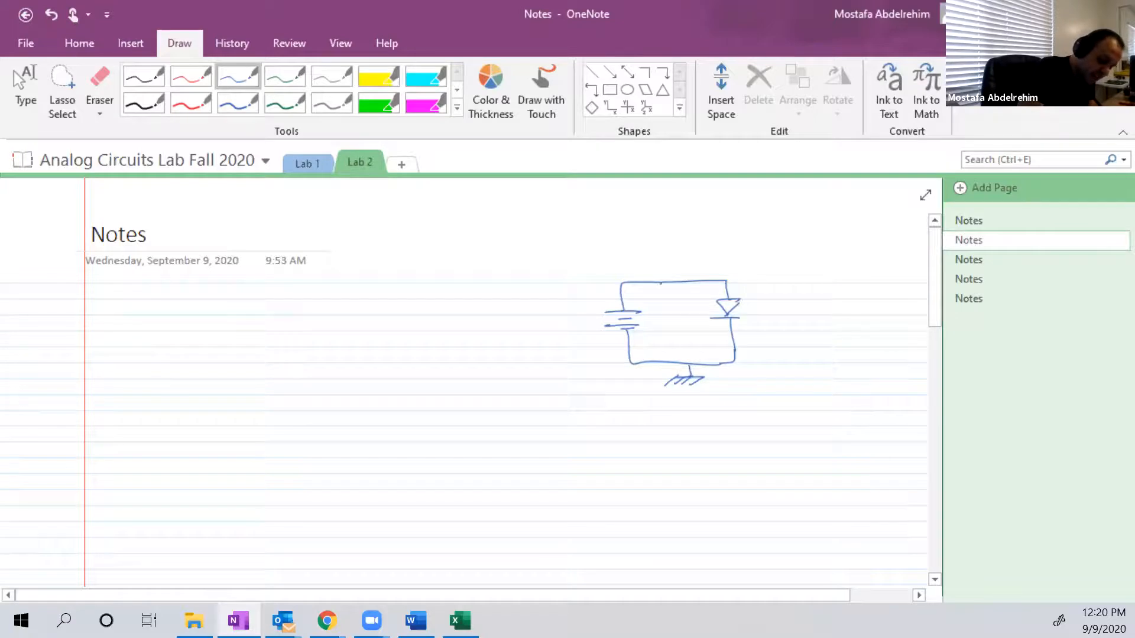
# Add upward voltage arrows beside the battery and the diode, and write the example values 30 and 1 next to each
pyautogui.moveTo(583, 304); pyautogui.dragTo(582, 332)
pyautogui.moveTo(575, 309); pyautogui.dragTo(590, 308)
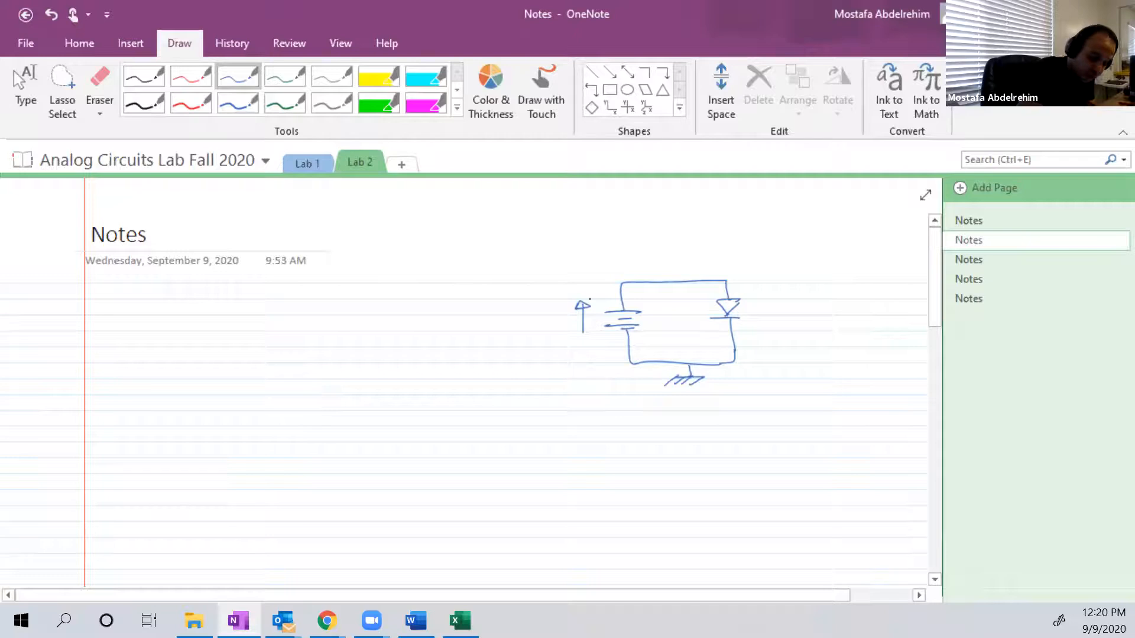
pyautogui.moveTo(753, 296)
pyautogui.mouseDown()
pyautogui.moveTo(756, 321)
pyautogui.moveTo(754, 295)
pyautogui.mouseUp()
pyautogui.moveTo(755, 295); pyautogui.dragTo(761, 302)
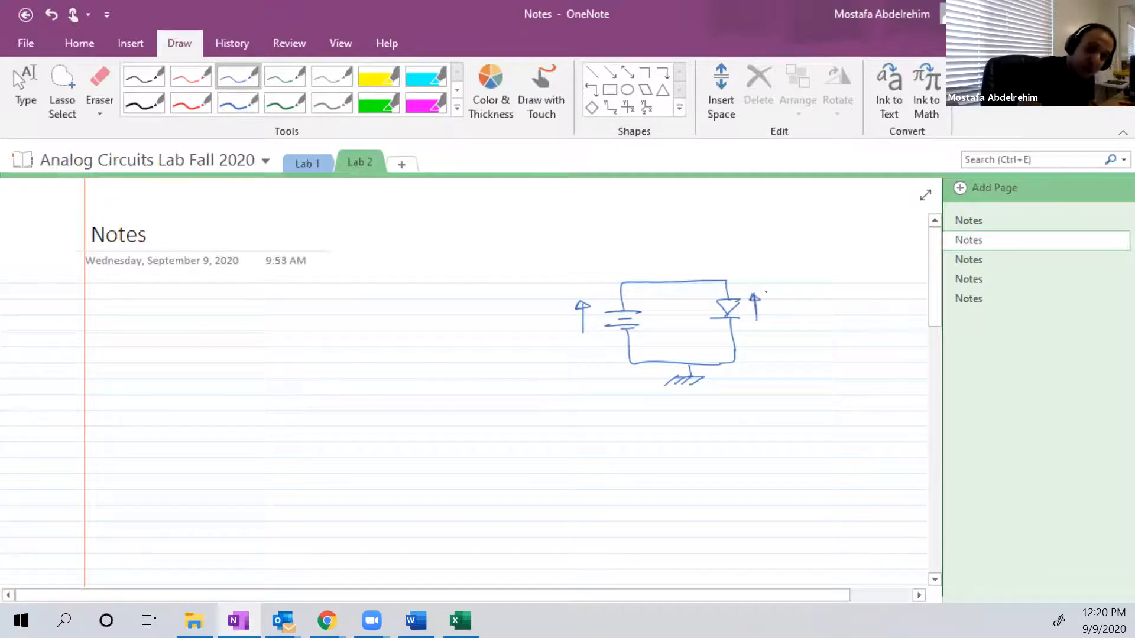
pyautogui.moveTo(538, 316)
pyautogui.mouseDown()
pyautogui.moveTo(537, 331)
pyautogui.moveTo(553, 322)
pyautogui.mouseUp()
pyautogui.moveTo(768, 303); pyautogui.dragTo(770, 317)
pyautogui.moveTo(786, 308); pyautogui.dragTo(786, 307)
pyautogui.moveTo(551, 344); pyautogui.dragTo(551, 356)
pyautogui.moveTo(777, 331); pyautogui.dragTo(777, 342)
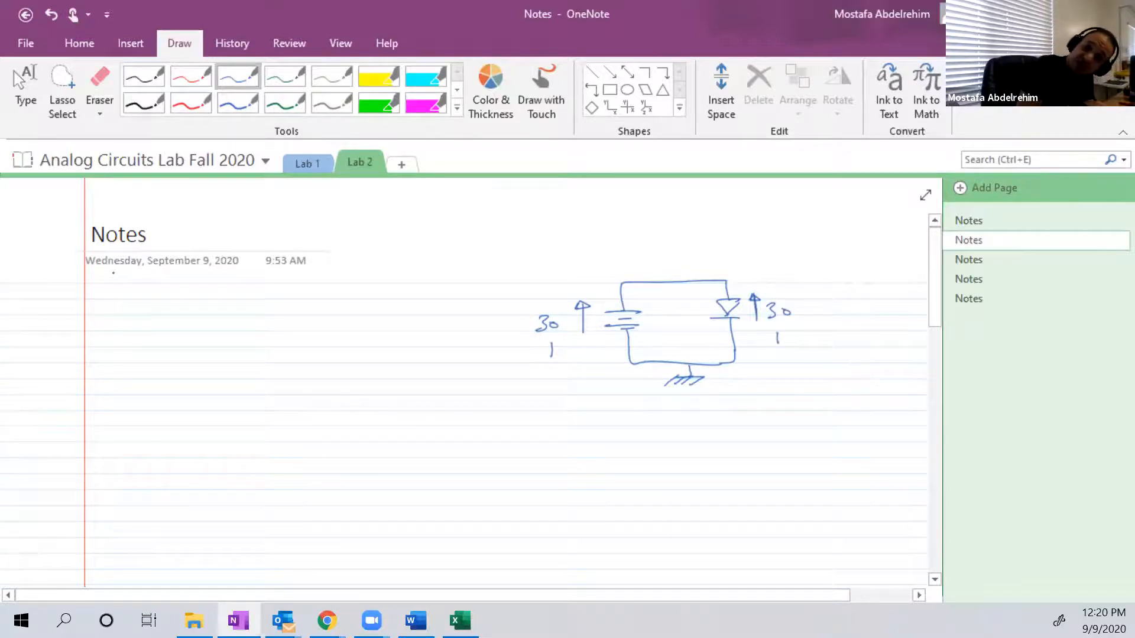
# Handwrite the diode equation ID = I0 (e^(VD/VT) − 1) under the page title
pyautogui.moveTo(93, 293); pyautogui.dragTo(102, 290)
pyautogui.moveTo(98, 290)
pyautogui.mouseDown()
pyautogui.moveTo(98, 311)
pyautogui.moveTo(108, 309)
pyautogui.mouseUp()
pyautogui.moveTo(115, 304); pyautogui.dragTo(111, 310)
pyautogui.moveTo(128, 303)
pyautogui.mouseDown()
pyautogui.moveTo(145, 308)
pyautogui.moveTo(101, 306)
pyautogui.moveTo(114, 307)
pyautogui.mouseUp()
pyautogui.moveTo(87, 291); pyautogui.dragTo(108, 291)
pyautogui.moveTo(103, 293)
pyautogui.mouseDown()
pyautogui.moveTo(104, 308)
pyautogui.moveTo(164, 308)
pyautogui.mouseUp()
pyautogui.moveTo(156, 307)
pyautogui.mouseDown()
pyautogui.moveTo(175, 306)
pyautogui.moveTo(176, 289)
pyautogui.mouseUp()
pyautogui.moveTo(184, 302); pyautogui.dragTo(238, 304)
pyautogui.moveTo(243, 260); pyautogui.dragTo(264, 276)
pyautogui.moveTo(255, 281)
pyautogui.mouseDown()
pyautogui.moveTo(278, 268)
pyautogui.moveTo(289, 278)
pyautogui.mouseUp()
pyautogui.moveTo(286, 279)
pyautogui.mouseDown()
pyautogui.moveTo(287, 294)
pyautogui.moveTo(319, 299)
pyautogui.mouseUp()
pyautogui.moveTo(331, 292); pyautogui.dragTo(348, 320)
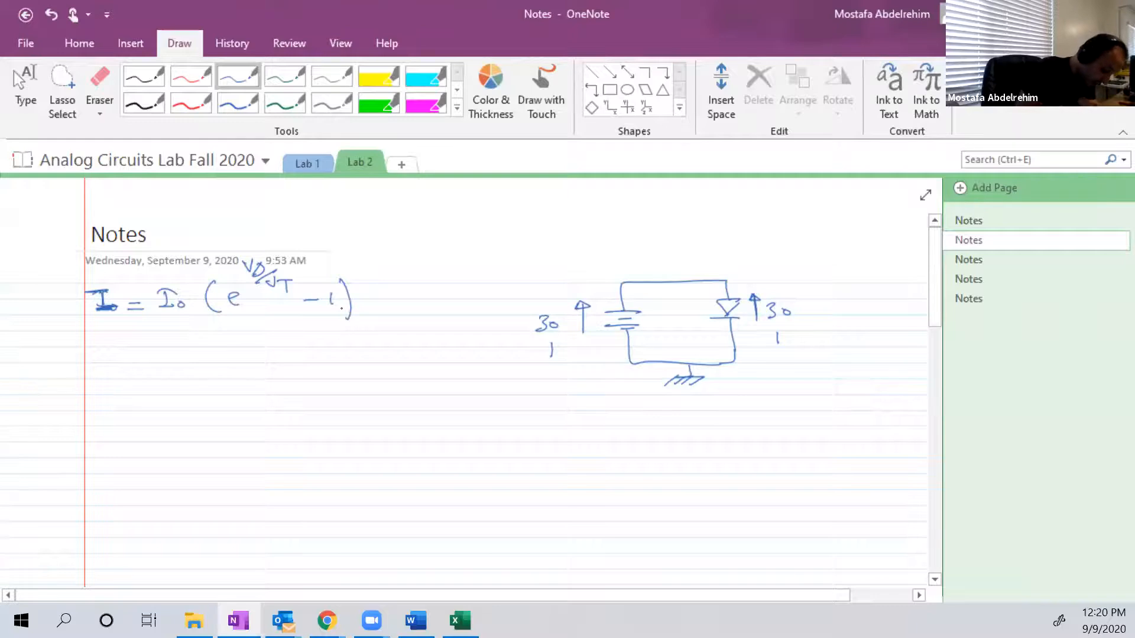
# Write the example diode voltage VD = 1 V below the diode equation
pyautogui.moveTo(102, 350); pyautogui.dragTo(116, 348)
pyautogui.moveTo(116, 355); pyautogui.dragTo(117, 364)
pyautogui.moveTo(132, 357); pyautogui.dragTo(148, 362)
pyautogui.moveTo(158, 350)
pyautogui.mouseDown()
pyautogui.moveTo(157, 363)
pyautogui.moveTo(192, 351)
pyautogui.mouseUp()
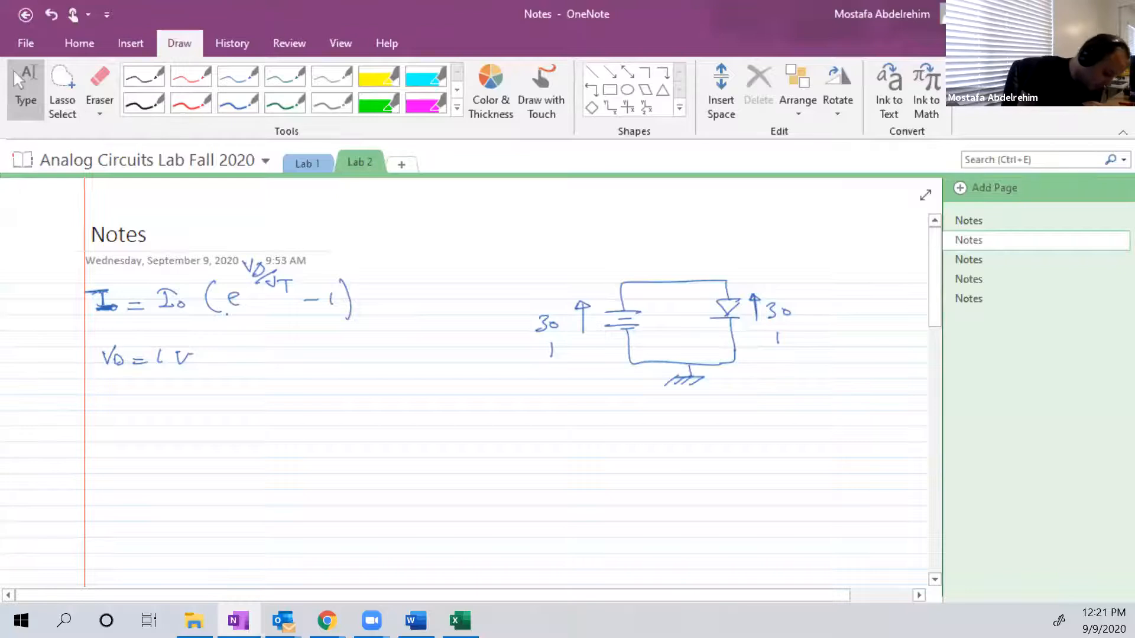
# Circle the exponential term e^(VD/VT) in the diode equation with the blue pen
pyautogui.click(238, 76)
pyautogui.moveTo(221, 295)
pyautogui.mouseDown()
pyautogui.moveTo(277, 316)
pyautogui.moveTo(294, 264)
pyautogui.moveTo(220, 277)
pyautogui.moveTo(237, 316)
pyautogui.mouseUp()
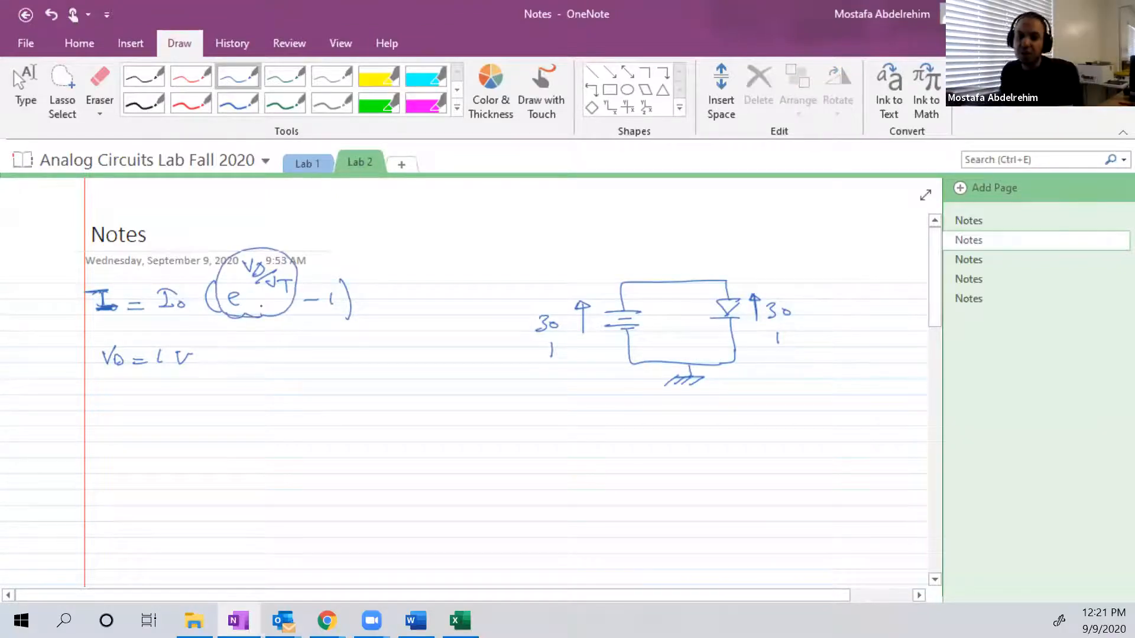
pyautogui.click(25, 88)
pyautogui.click(213, 328)
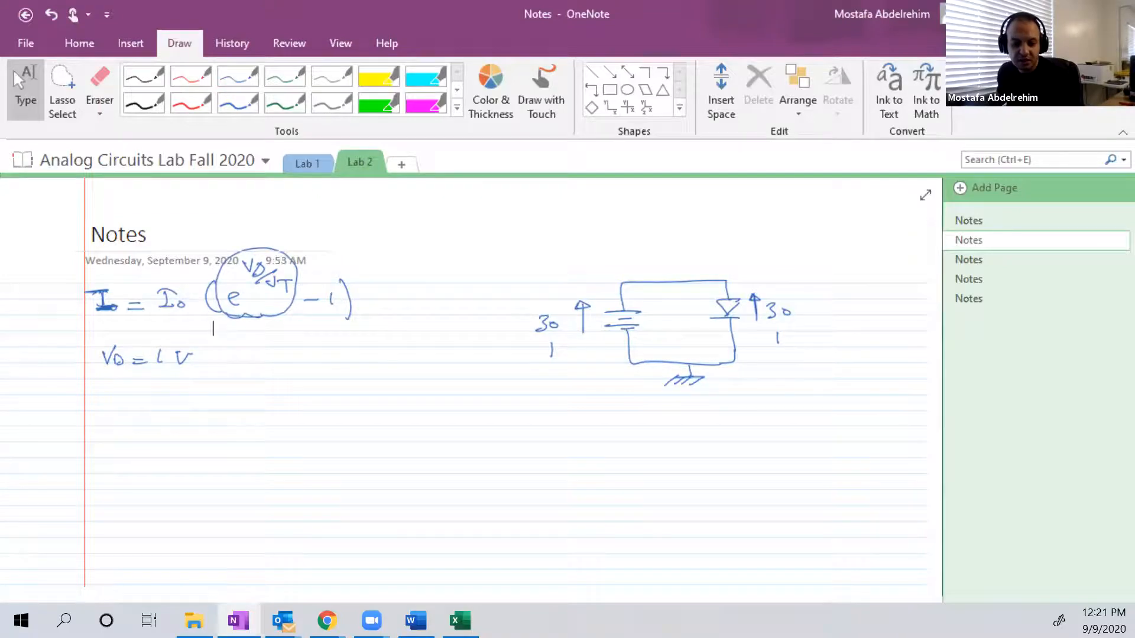
# Switch to the Desmos scientific calculator, evaluate exp(1/0.026) and exp(30/0.026), and return to the OneNote page
pyautogui.click(327, 621)
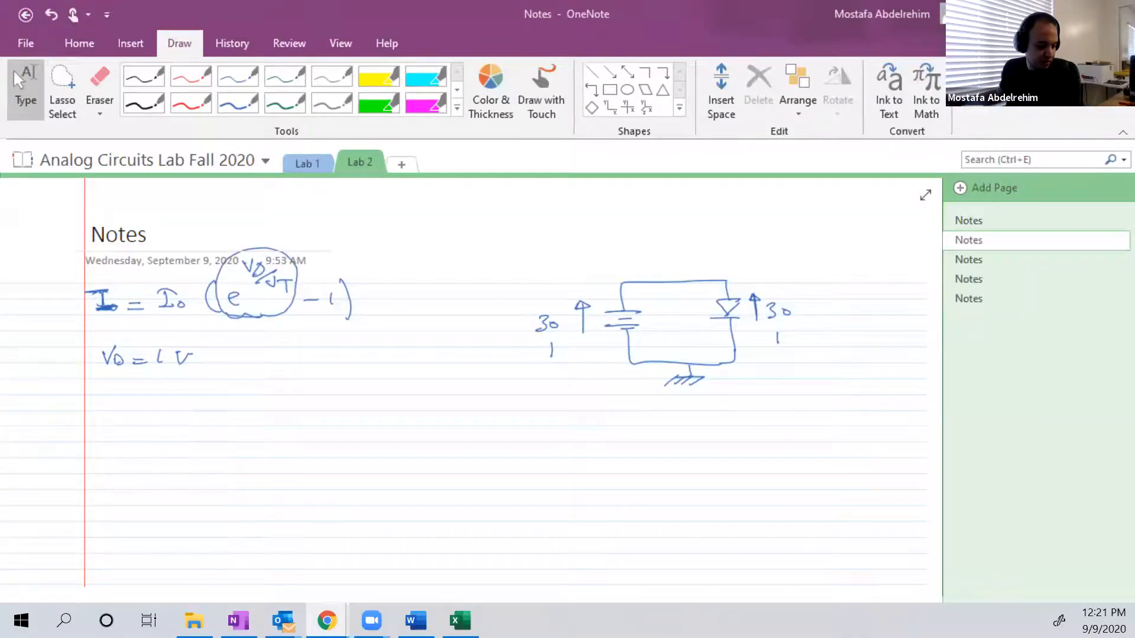
pyautogui.hotkey('alt', 'Tab')
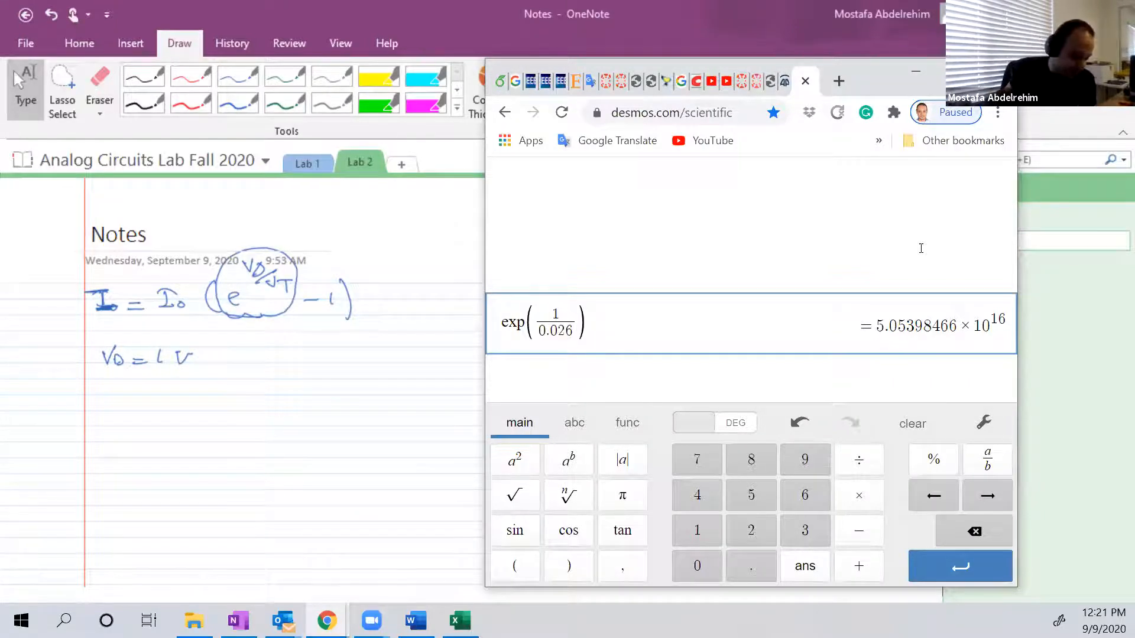
pyautogui.press('BackSpace')
pyautogui.write('30')
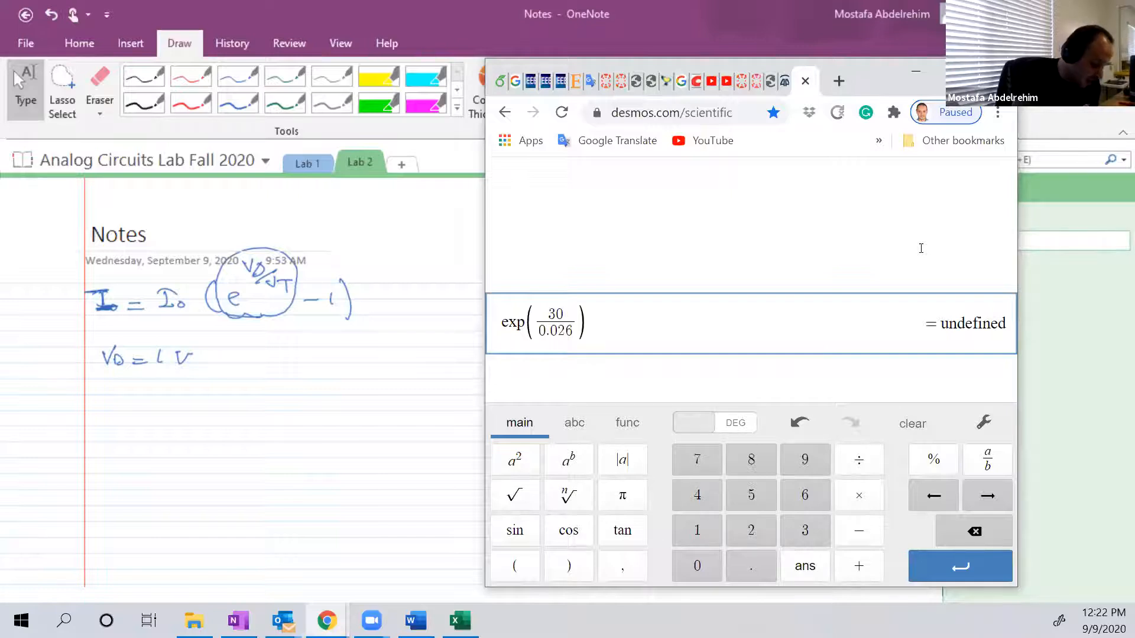
pyautogui.click(358, 430)
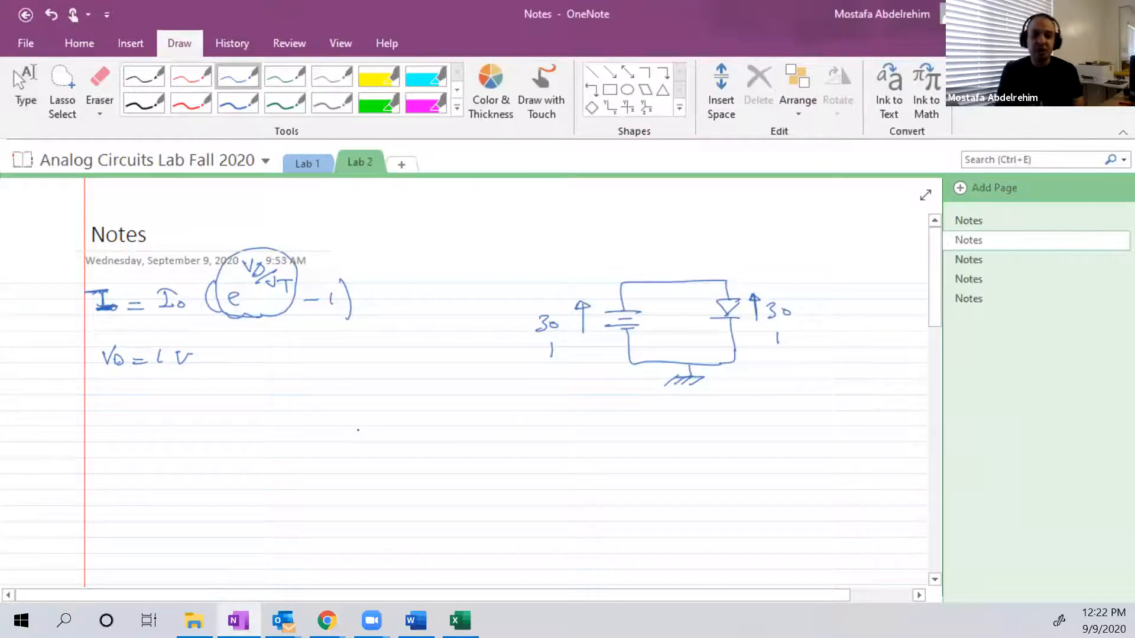